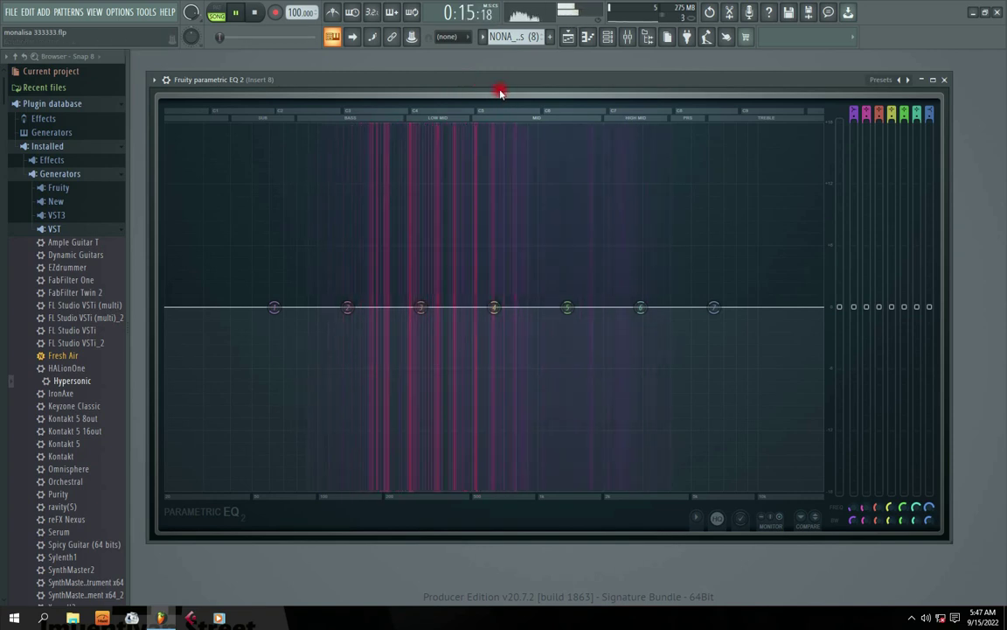
- Stop the song and maximize the Fruity Parametric EQ 2 window
key(space)
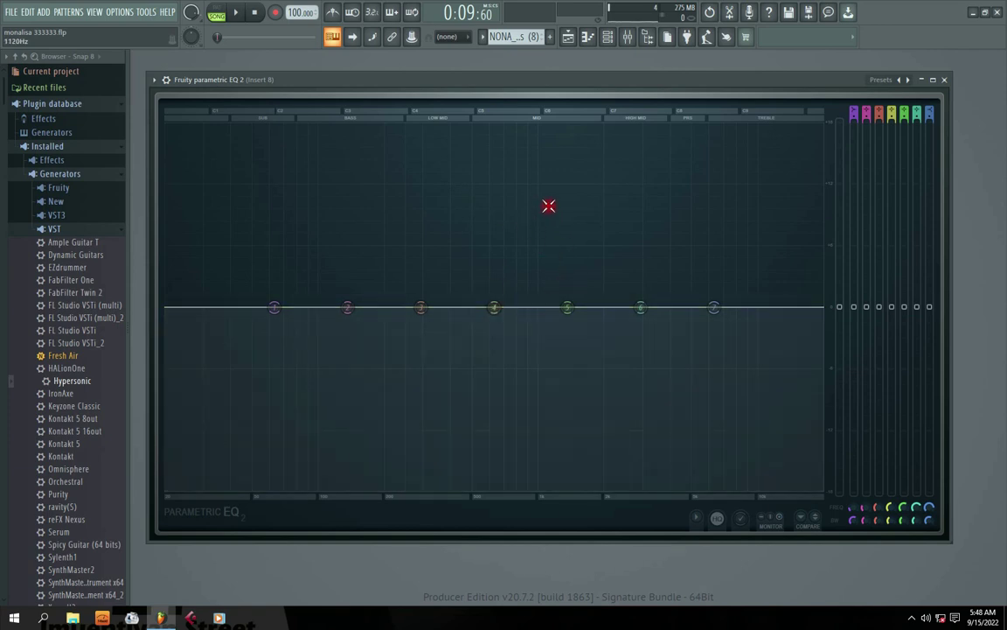
mouse_move(438, 85)
mouse_down()
mouse_move(429, 74)
mouse_move(448, 70)
mouse_up()
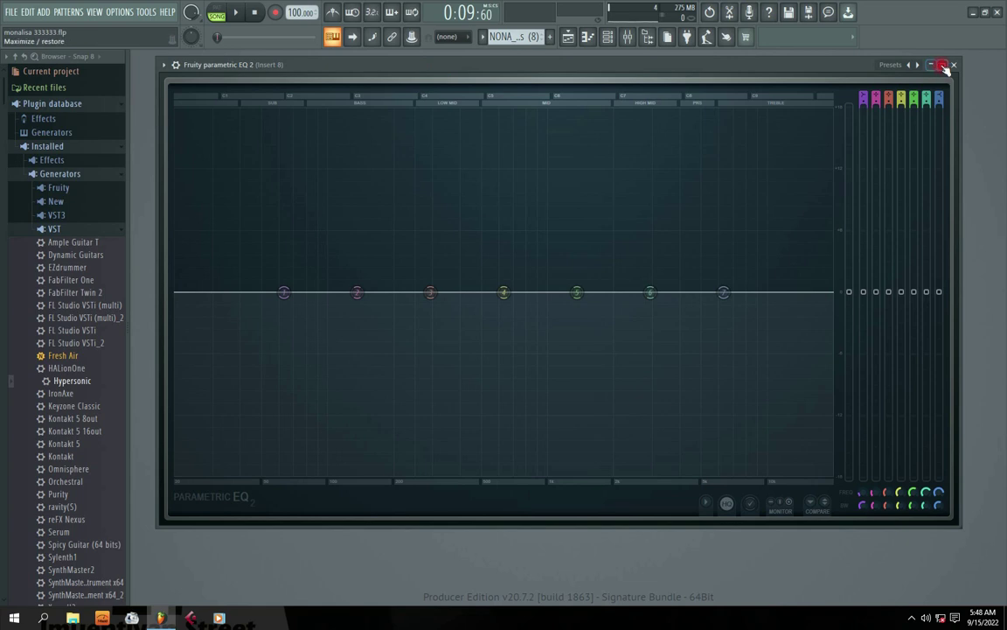
click(941, 65)
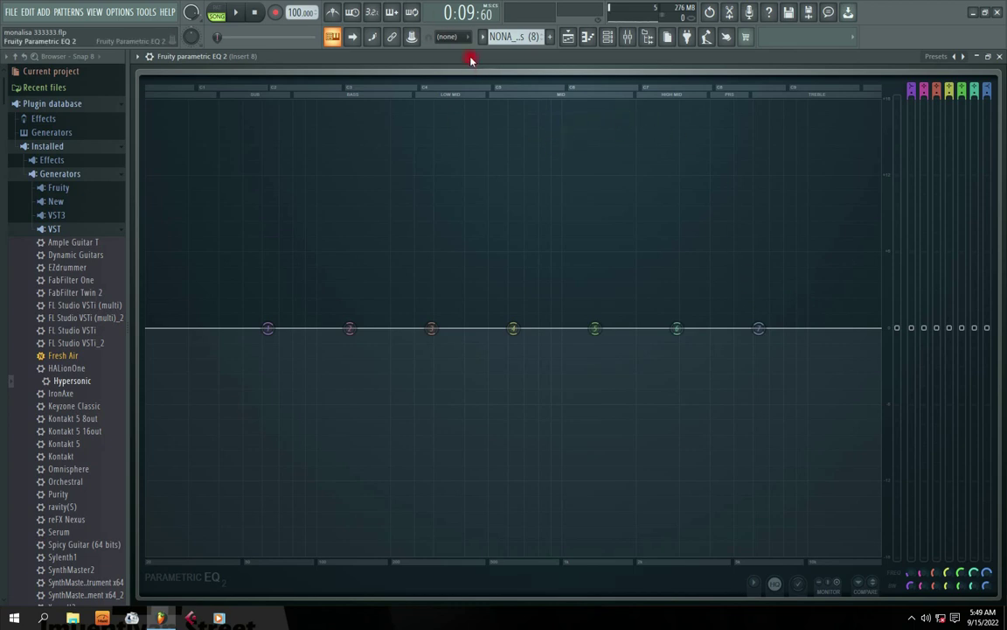
- Play the song in two short passes to examine its frequency spectrum with the flat EQ curve
key(space)
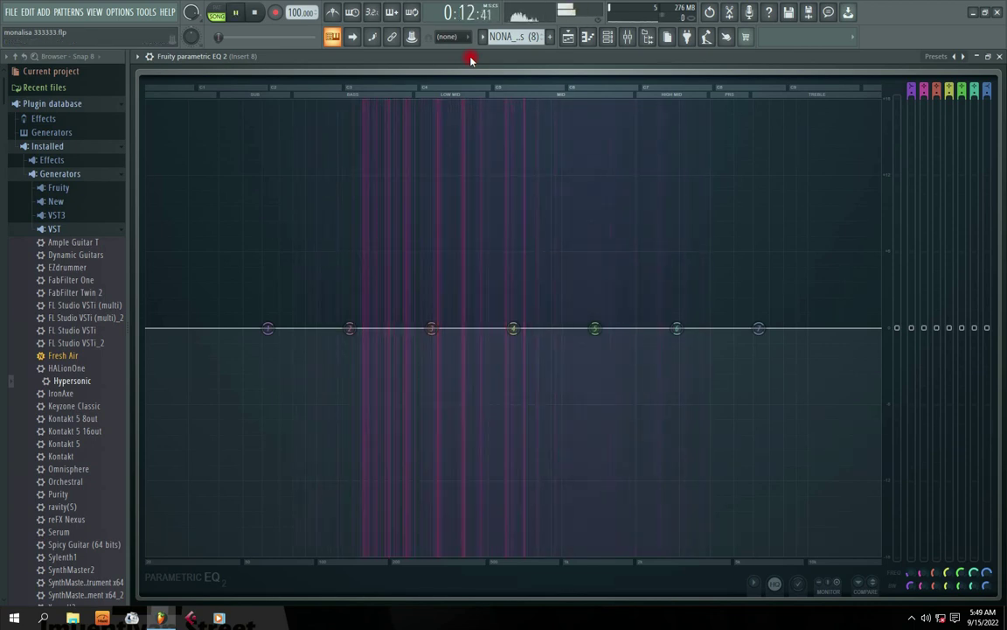
key(space)
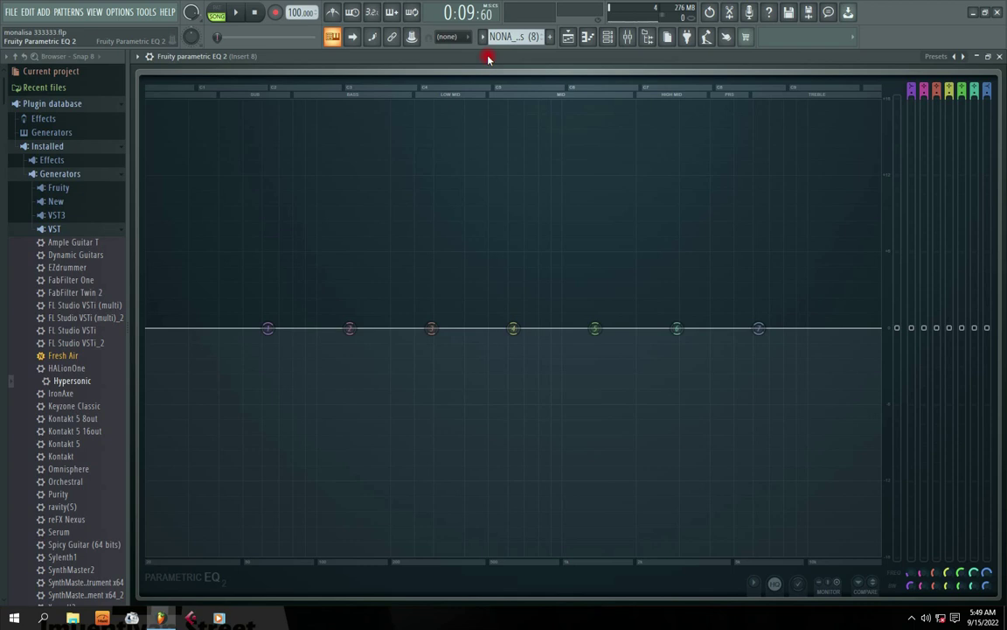
key(space)
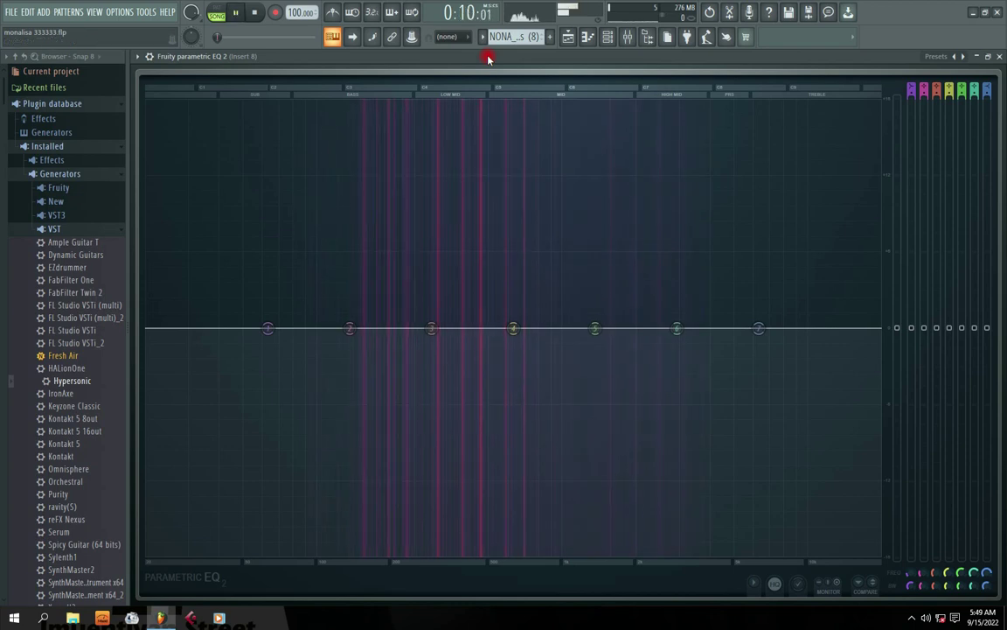
key(space)
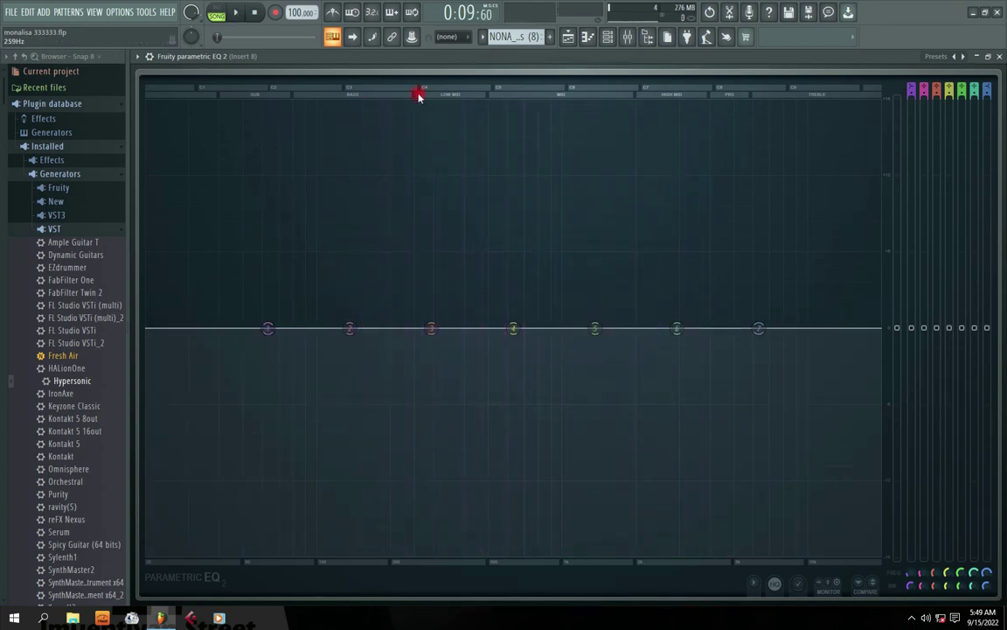
- Set EQ band 1 to Low shelf, pull it down to a deep cut near 95 Hz, and audition it
click(269, 329)
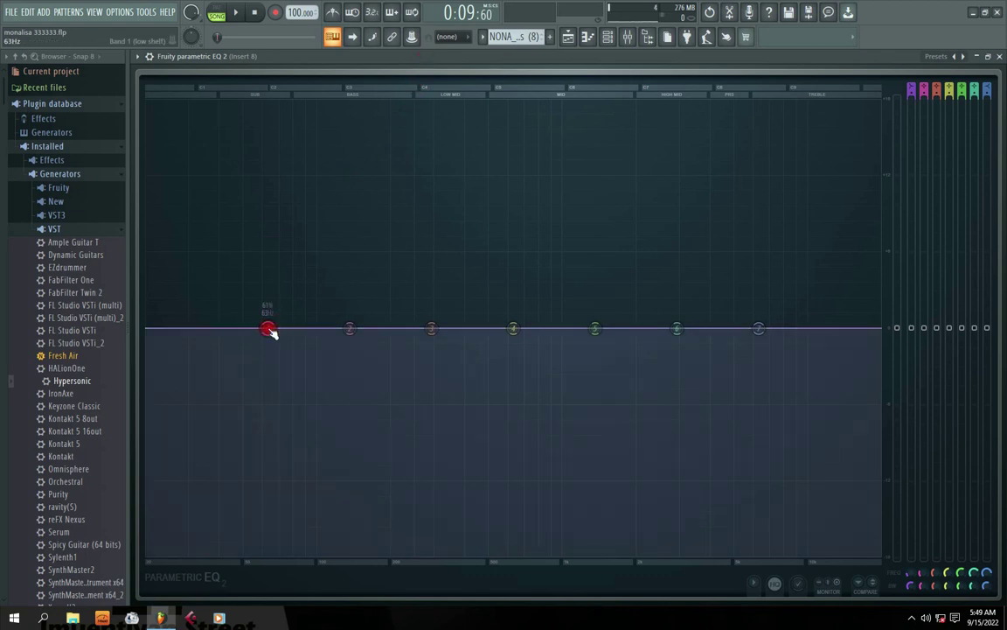
right_click(268, 329)
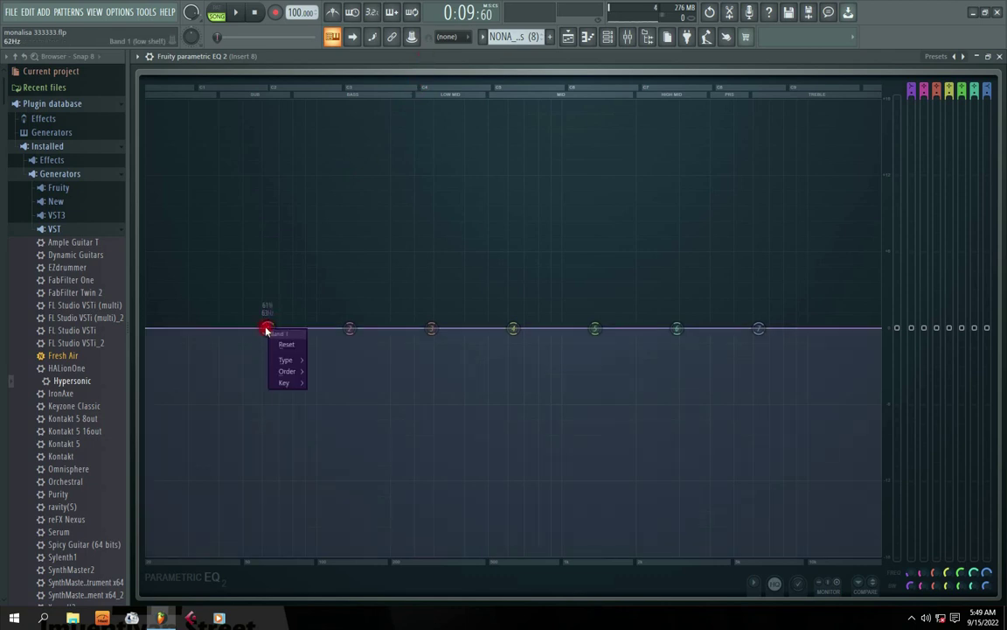
mouse_move(289, 359)
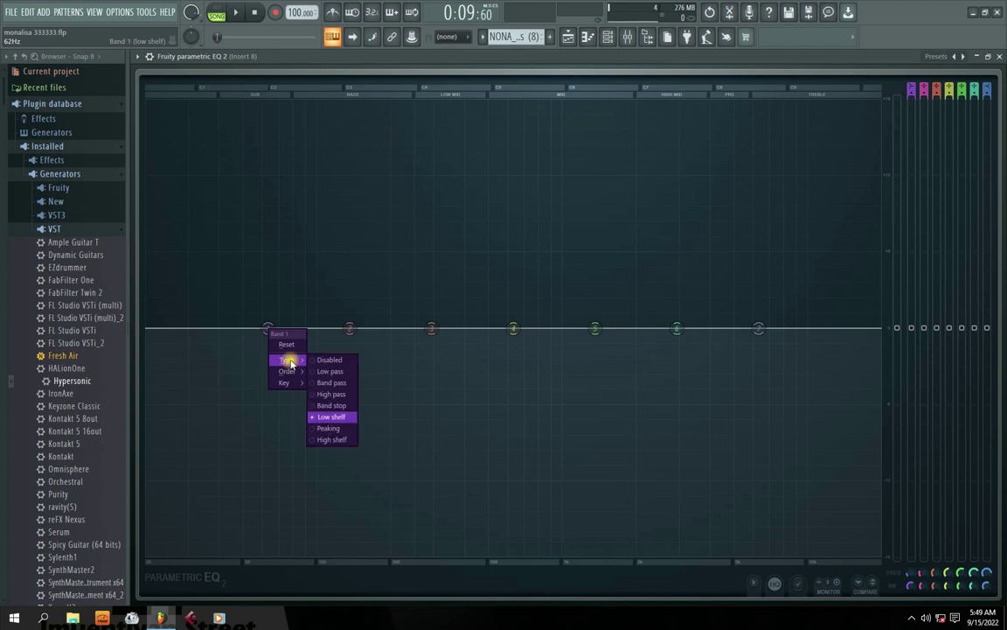
click(329, 417)
drag(267, 327, 312, 551)
key(space)
key(space)
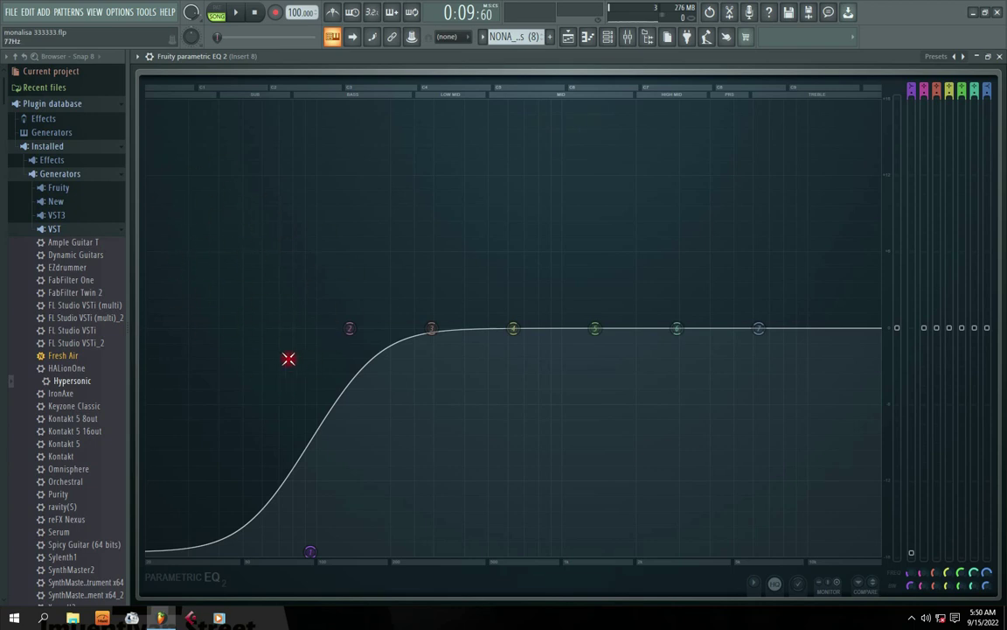
- Set band 1's bandwidth to 51% and shift its low cut to about 77 Hz while auditioning the song
key(space)
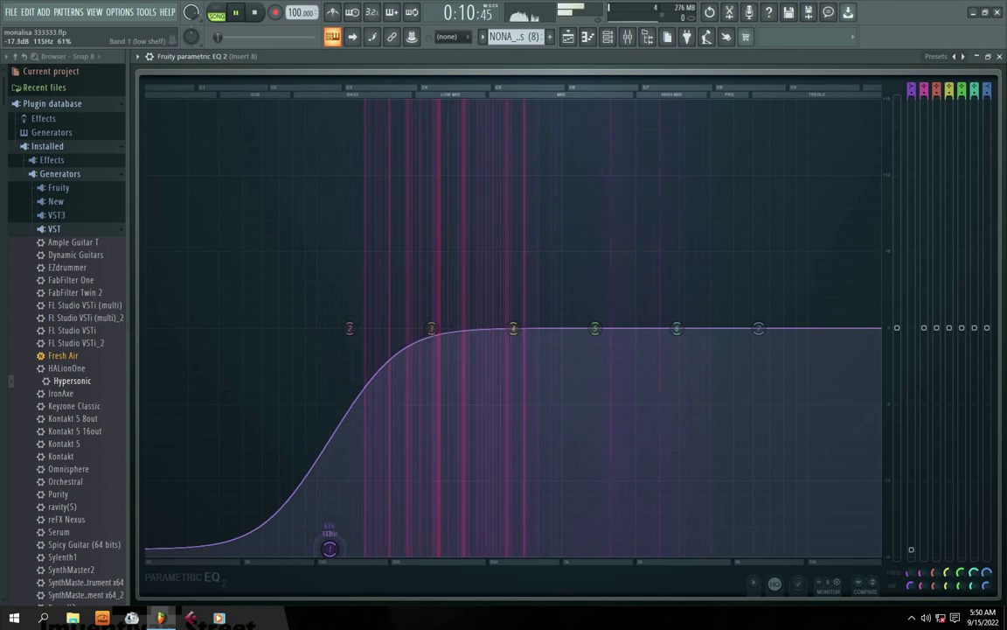
scroll(310, 551, down, 3)
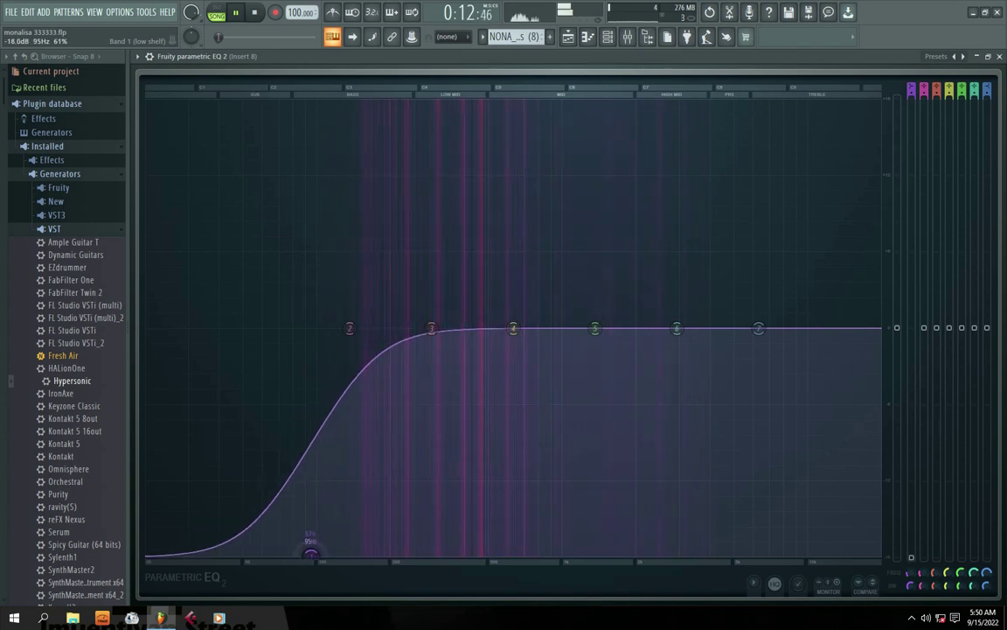
mouse_move(310, 548)
mouse_down()
mouse_move(299, 479)
mouse_move(331, 486)
mouse_move(332, 469)
mouse_move(313, 557)
mouse_move(371, 542)
mouse_move(290, 546)
mouse_up()
key(space)
key(space)
key(space)
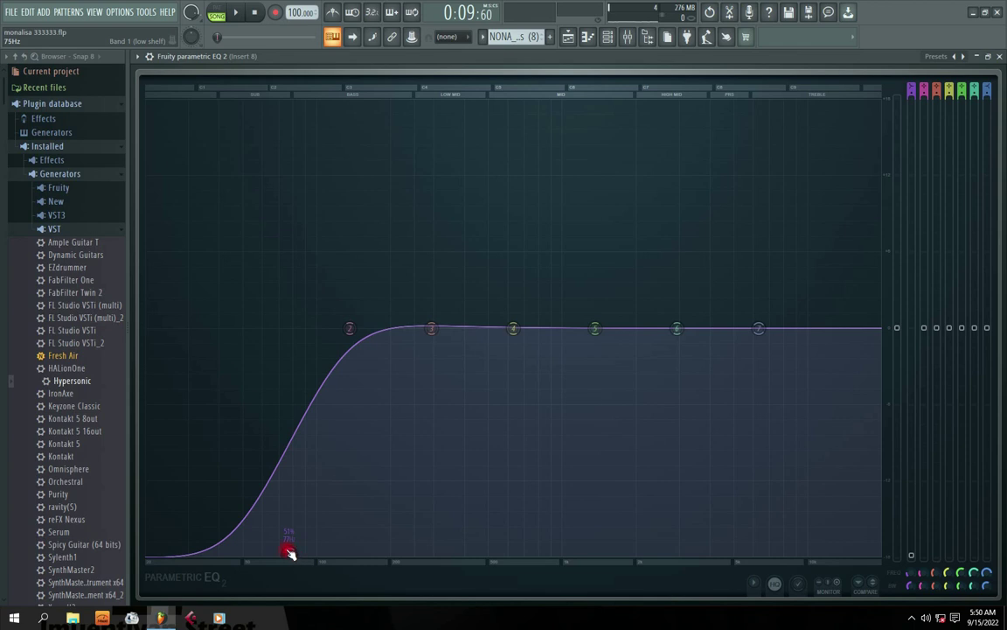
- Sweep band 1's cut up to about 254 Hz and back to about 90 Hz during playback to hear the difference
drag(292, 555, 416, 558)
key(space)
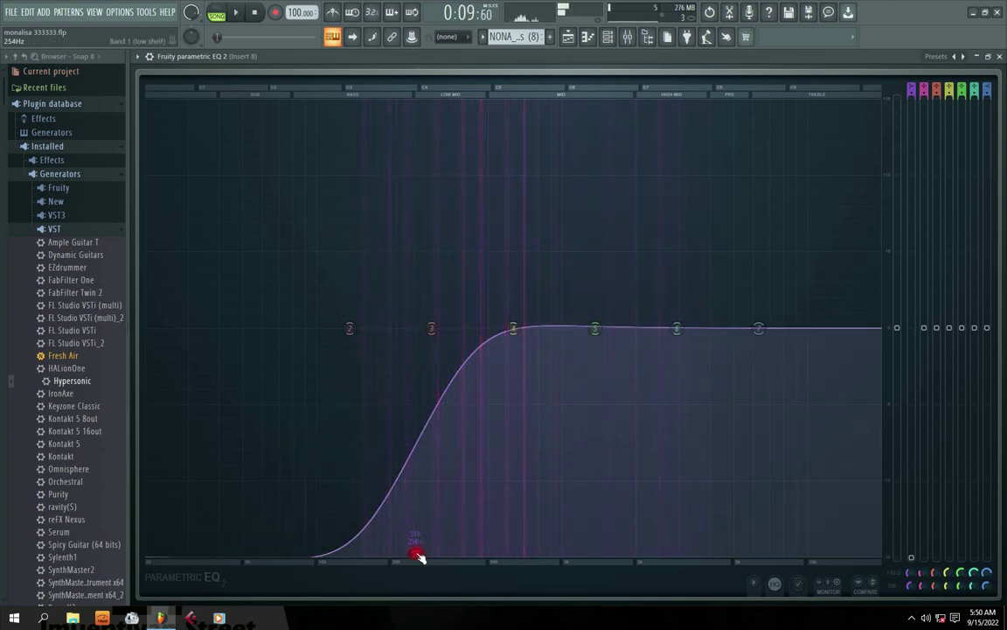
drag(419, 557, 308, 555)
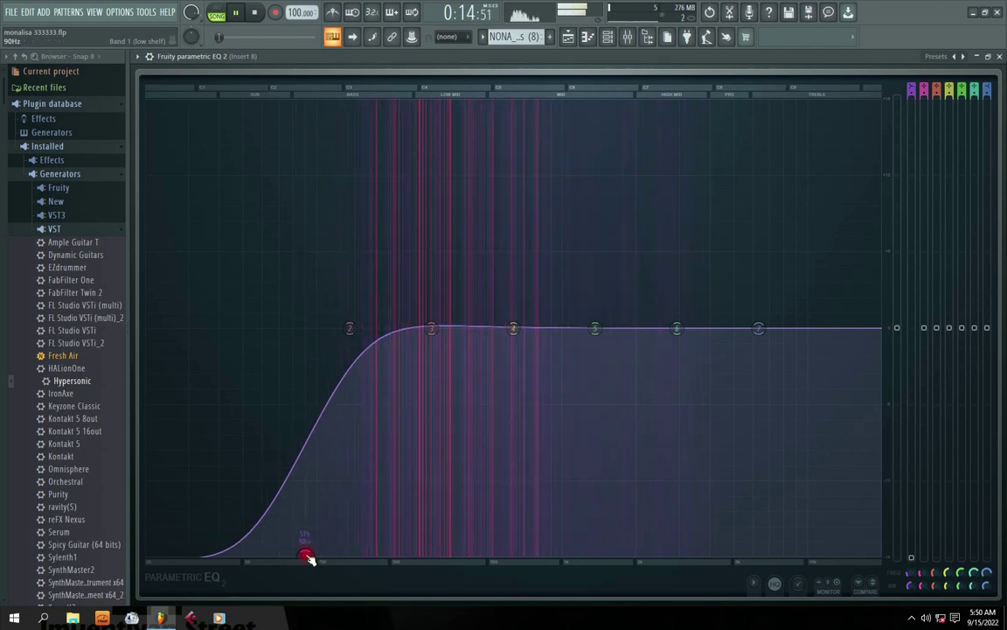
key(space)
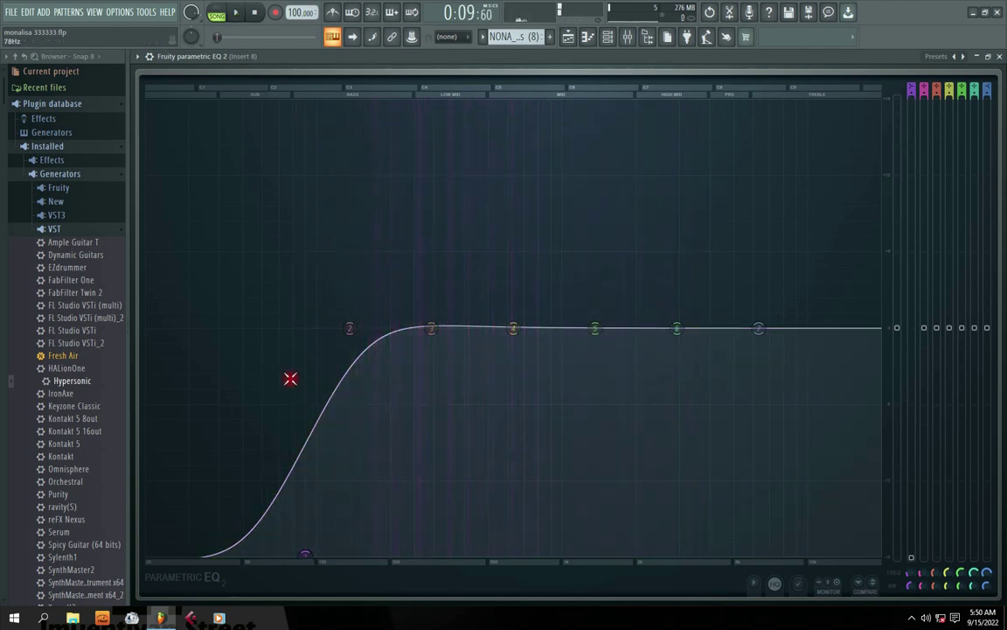
- Lower band 3 slightly, fine-tune band 1's full cut to just below 90 Hz, and audition the song
drag(307, 551, 317, 551)
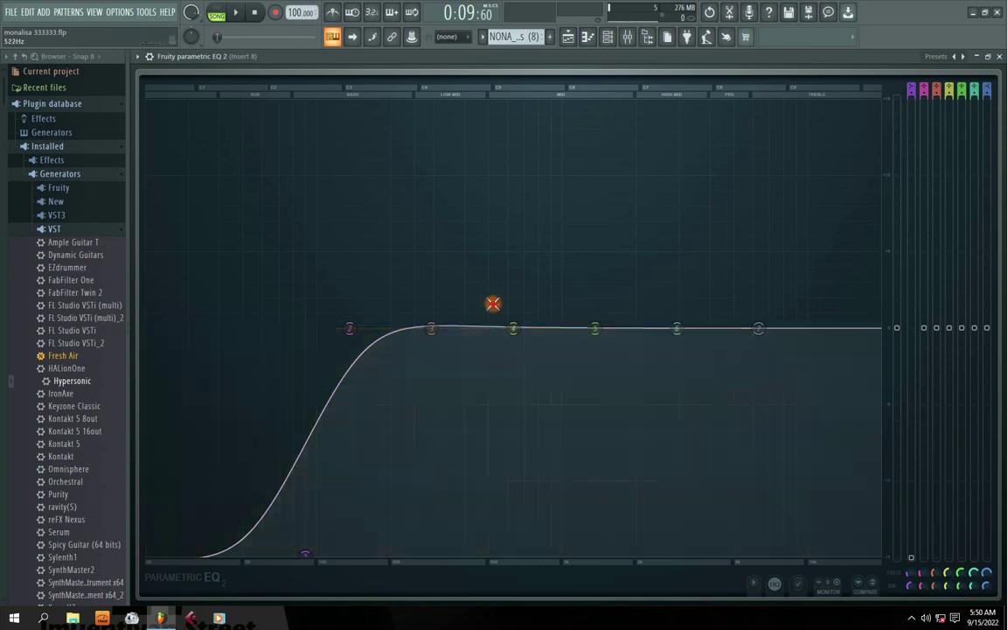
drag(431, 328, 429, 332)
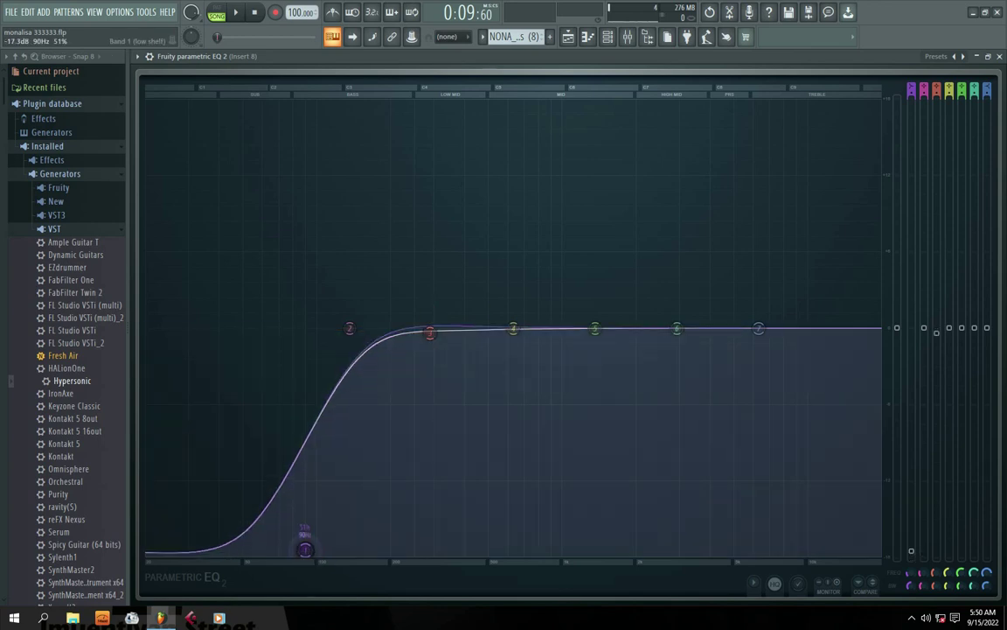
key(space)
drag(308, 553, 302, 553)
key(space)
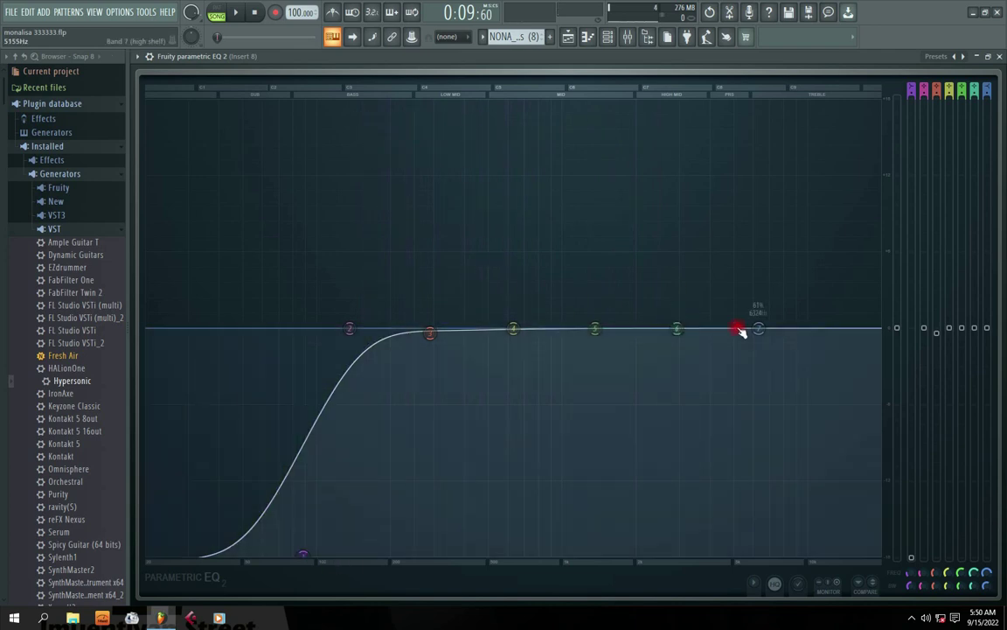
key(space)
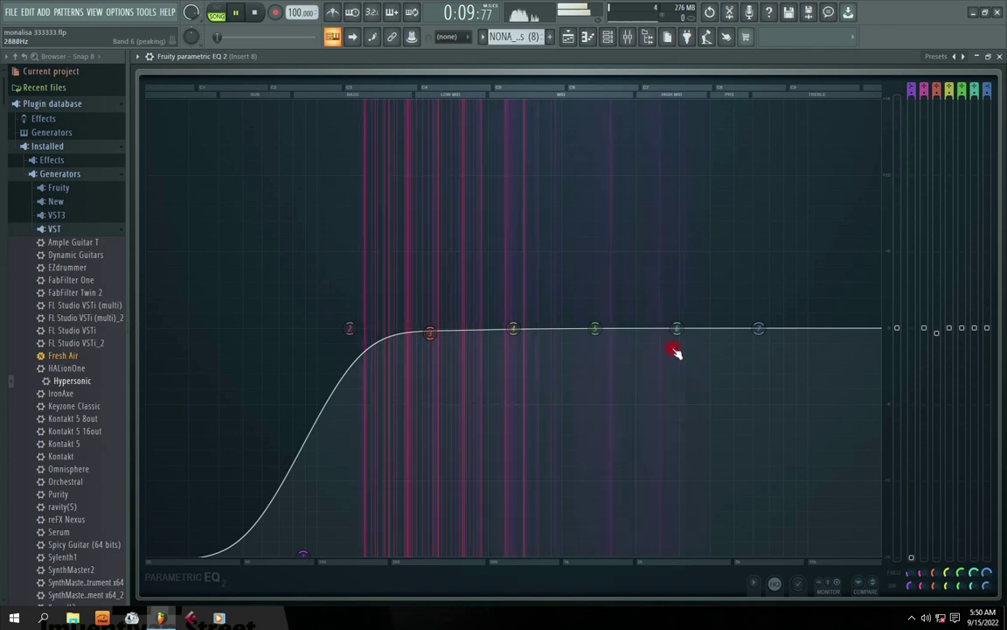
key(space)
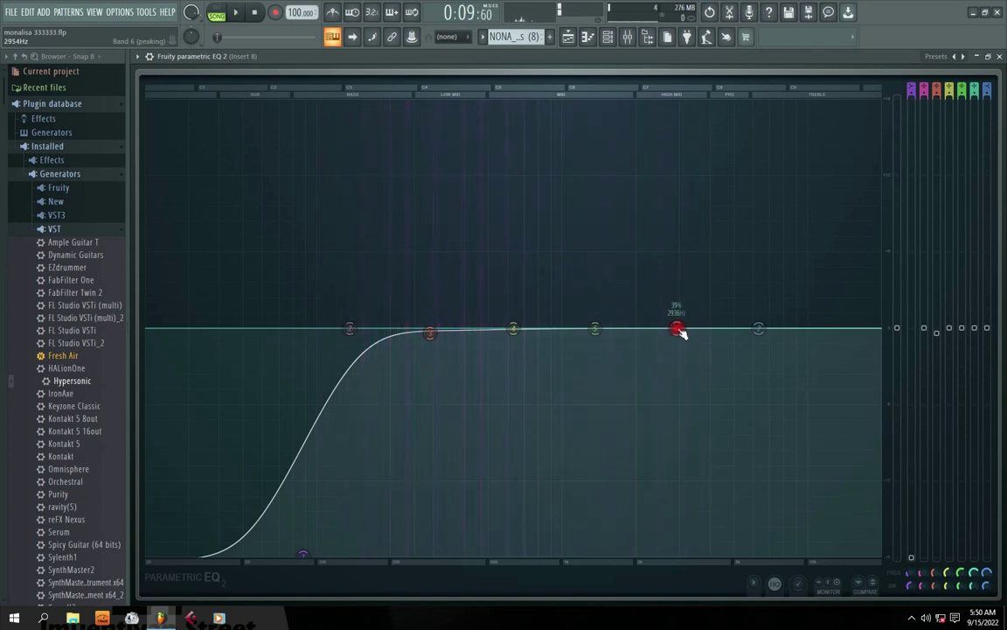
- Boost band 6 to about 7.8 dB at 3119 Hz with a 44% bandwidth while auditioning the song
drag(679, 332, 679, 253)
key(space)
key(space)
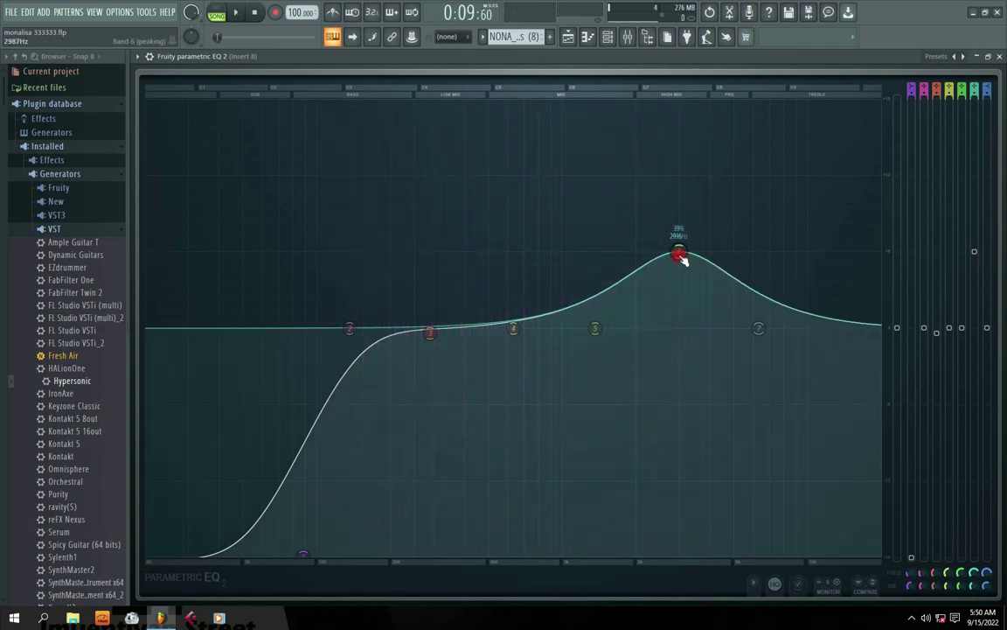
key(space)
drag(681, 256, 686, 232)
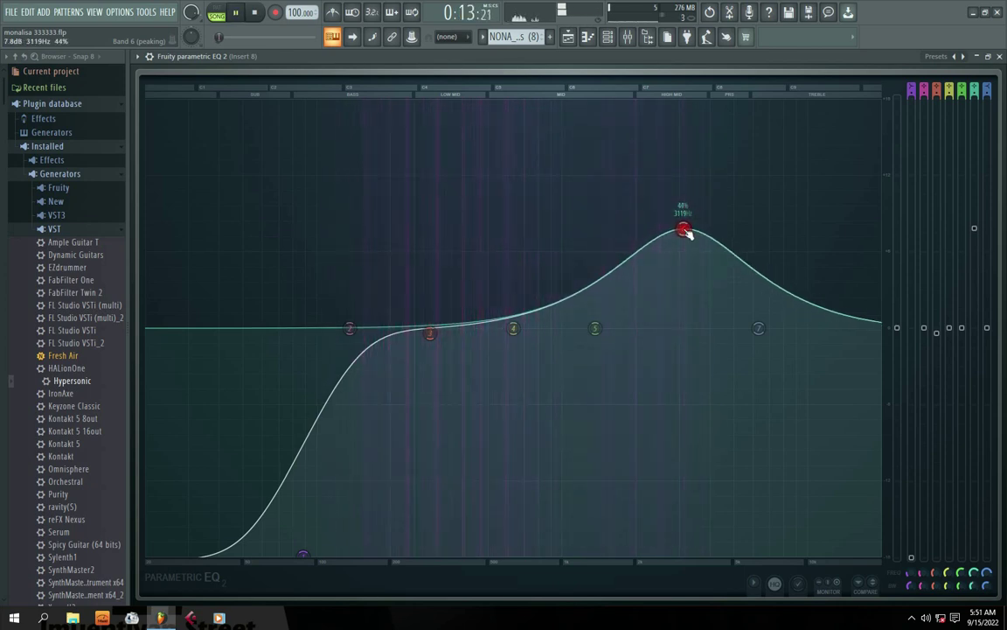
key(space)
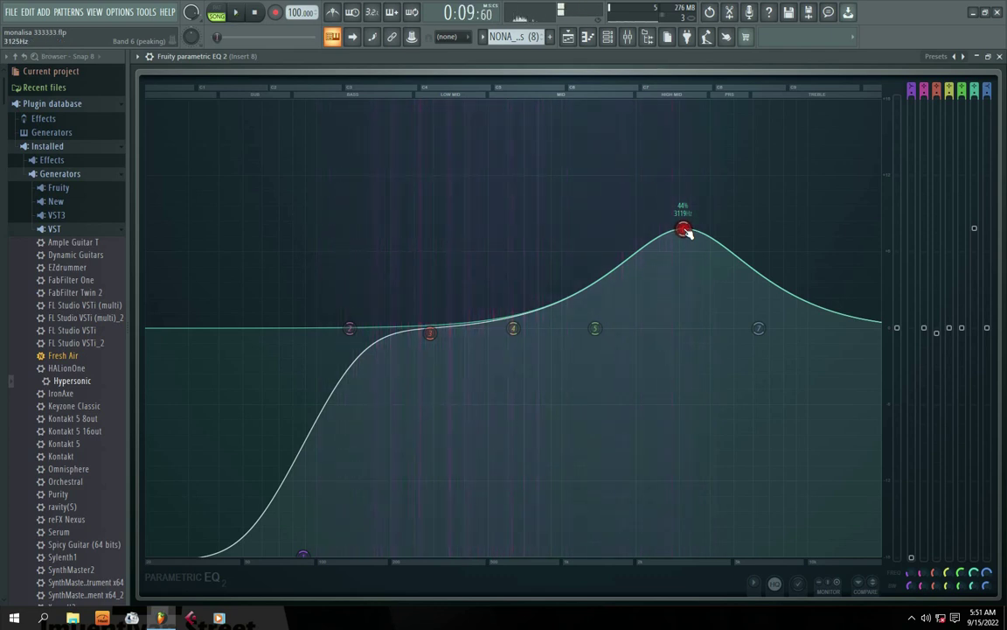
- Return bands 6 and 1 to about 0 dB and move band 1 to about 84 Hz
drag(684, 233, 679, 330)
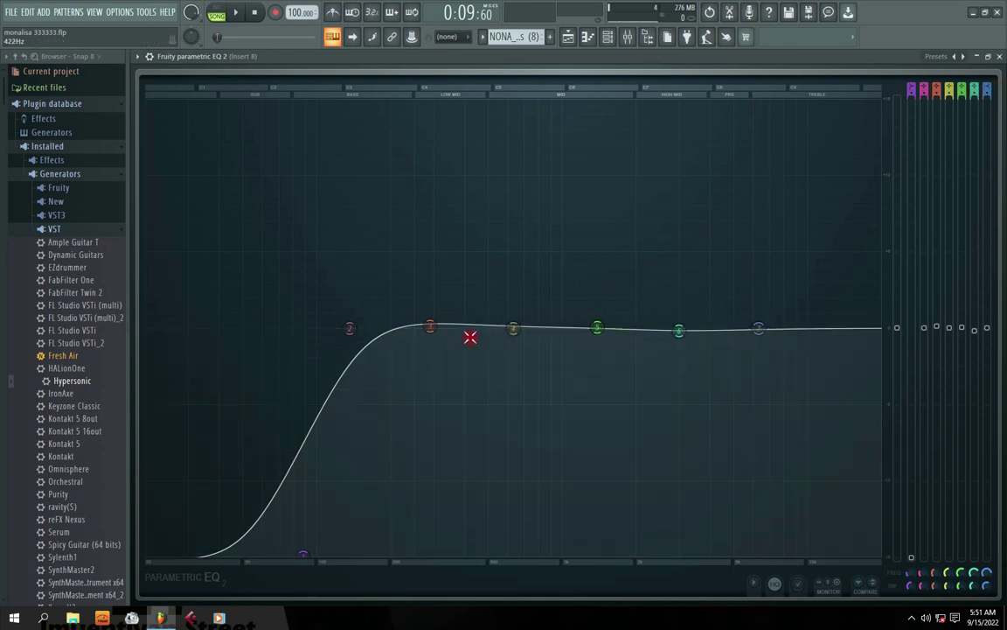
drag(911, 564, 911, 329)
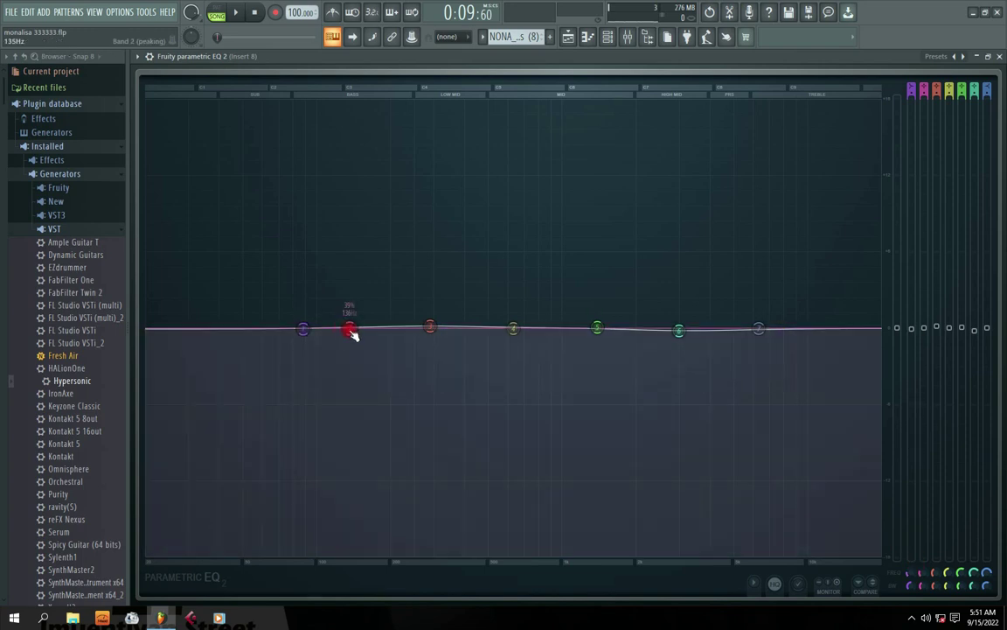
mouse_move(294, 330)
mouse_down()
mouse_move(292, 342)
mouse_move(298, 329)
mouse_up()
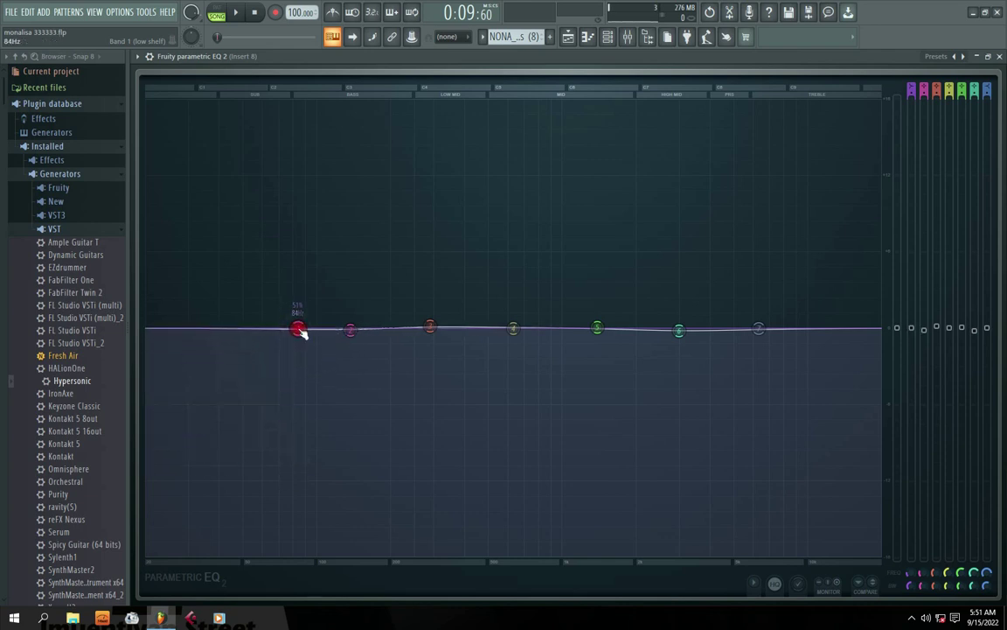
- Try a band 1 low-shelf boost of about 12.8 dB at 84 Hz and return its gain to 0 dB
mouse_move(897, 329)
mouse_down()
mouse_move(911, 539)
mouse_move(912, 328)
mouse_up()
drag(299, 329, 297, 166)
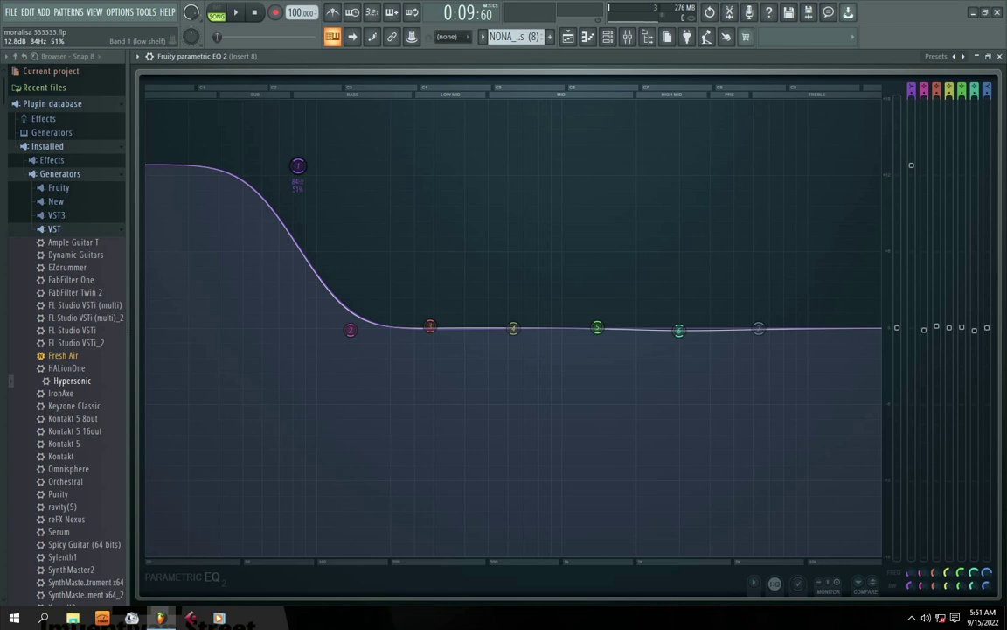
drag(914, 168, 911, 328)
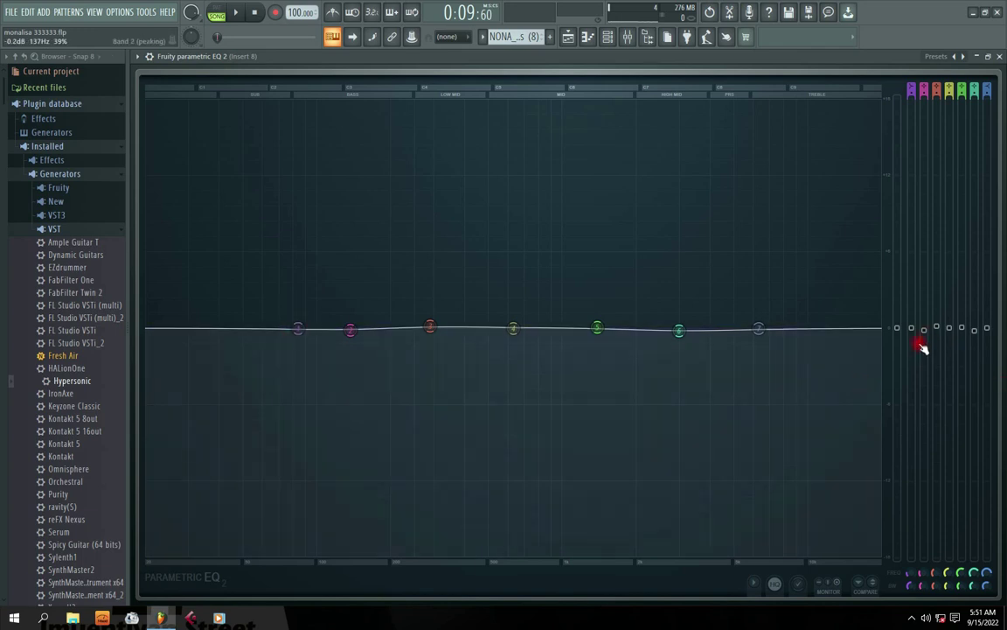
- Raise band 1's level to about 10 dB and band 2's to 10.9 dB while auditioning the song
drag(914, 330, 911, 198)
key(space)
drag(929, 334, 924, 190)
key(space)
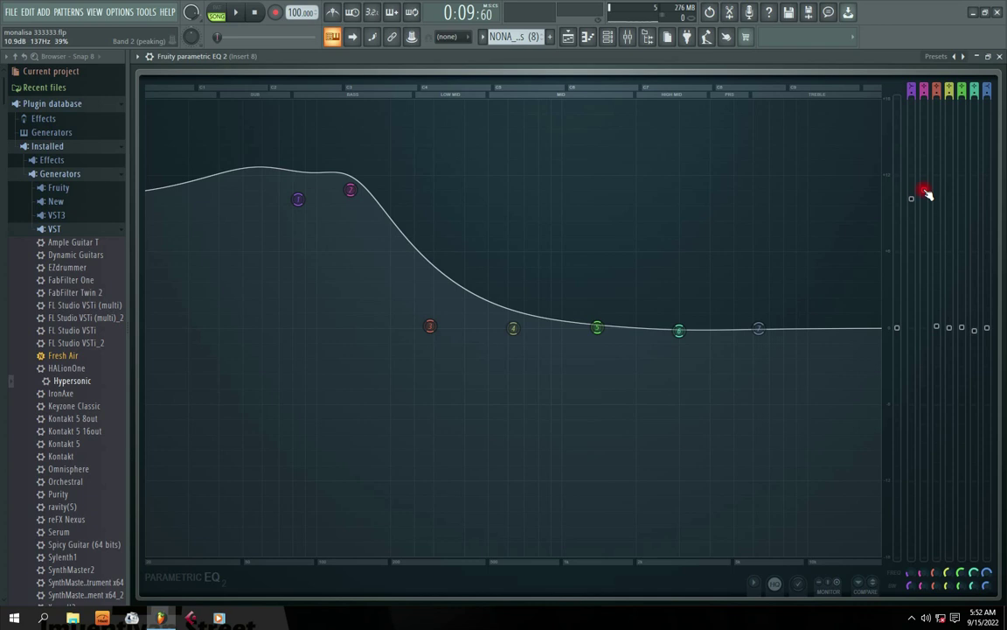
- Fine-tune band 2's level at 137 Hz to just above band 1's, playing the song between adjustments
mouse_move(926, 194)
mouse_down()
mouse_move(923, 342)
mouse_move(923, 208)
mouse_up()
key(space)
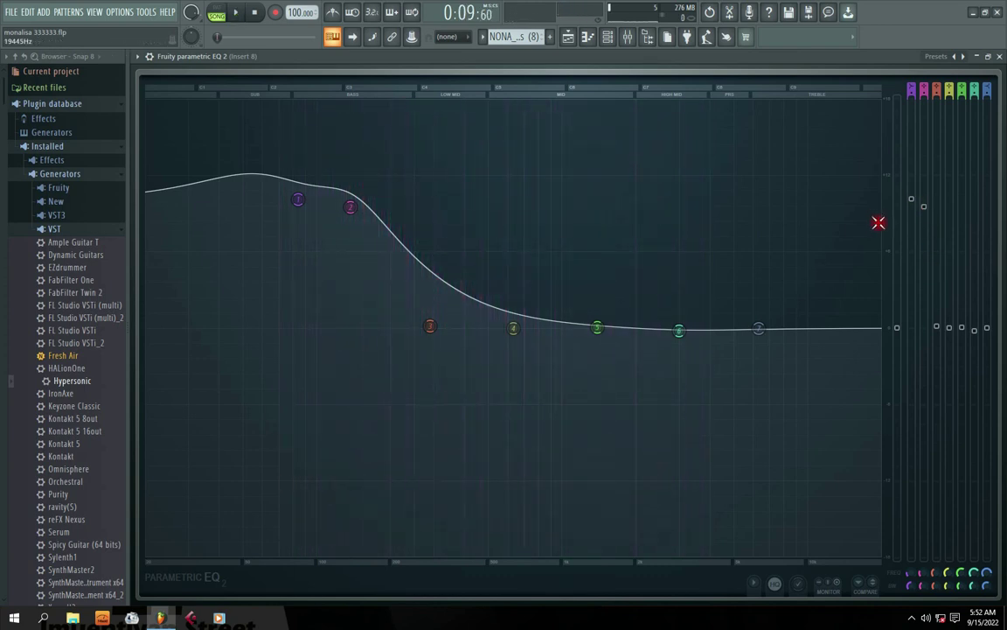
mouse_move(927, 210)
mouse_down()
mouse_move(924, 242)
mouse_move(924, 193)
mouse_up()
key(space)
key(space)
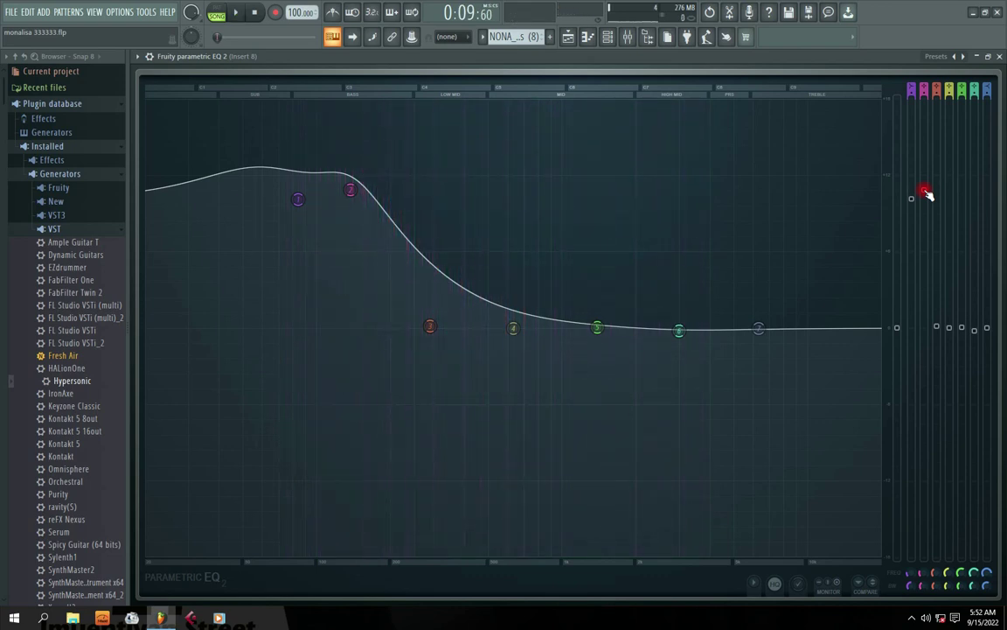
mouse_move(927, 195)
mouse_down()
mouse_move(926, 216)
mouse_move(927, 200)
mouse_up()
key(space)
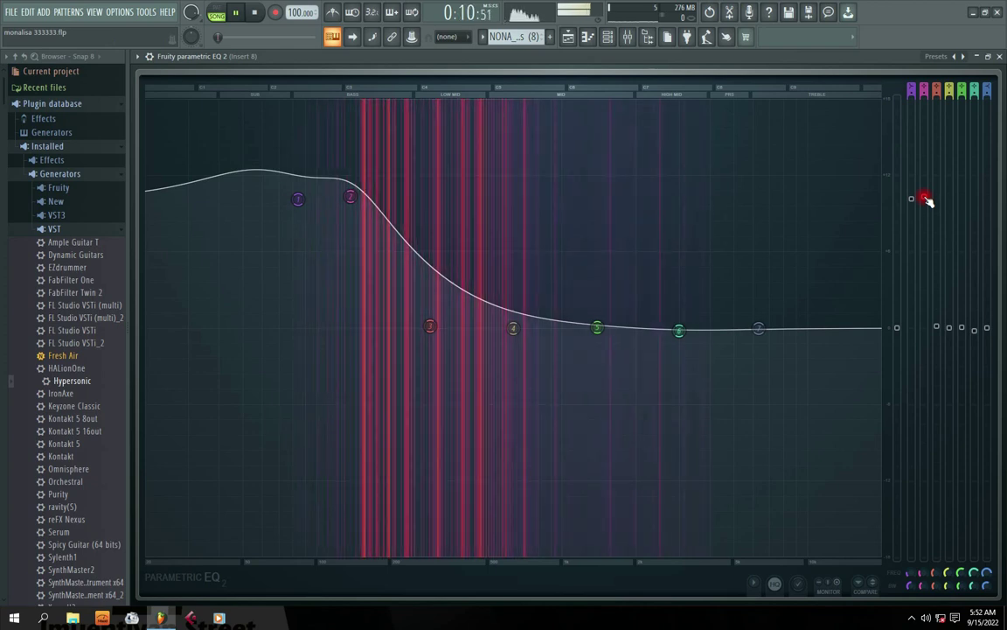
key(space)
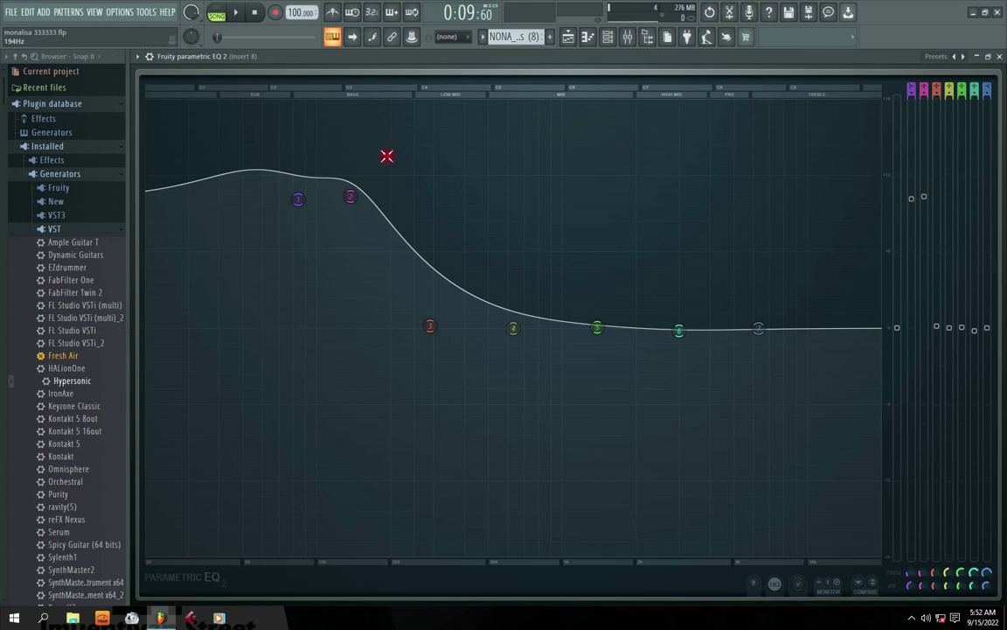
- Return bands 2 and 1 to about 0 dB, placing band 2 at 127 Hz and band 1 at 70 Hz
drag(350, 197, 342, 330)
click(315, 220)
drag(297, 199, 278, 330)
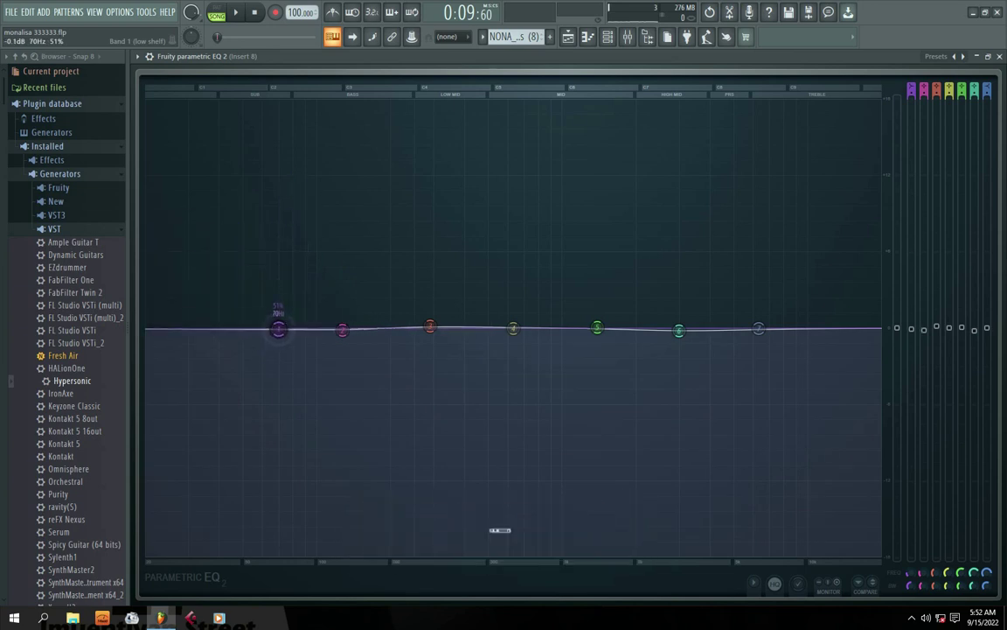
- Cut band 1's level to -18 dB and band 2's to about -17 dB, and audition the song
drag(916, 333, 927, 513)
key(space)
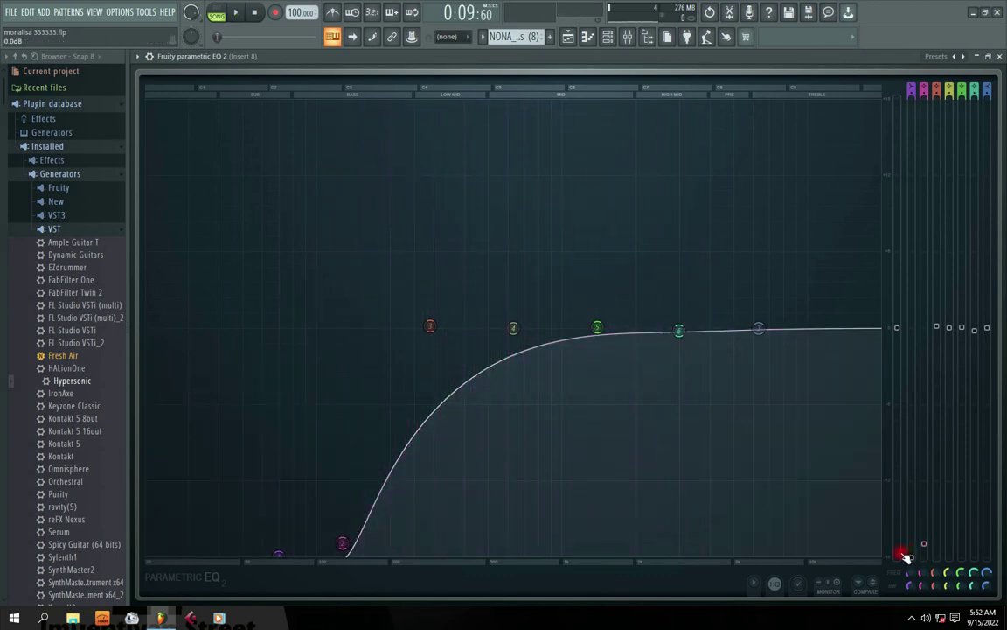
key(space)
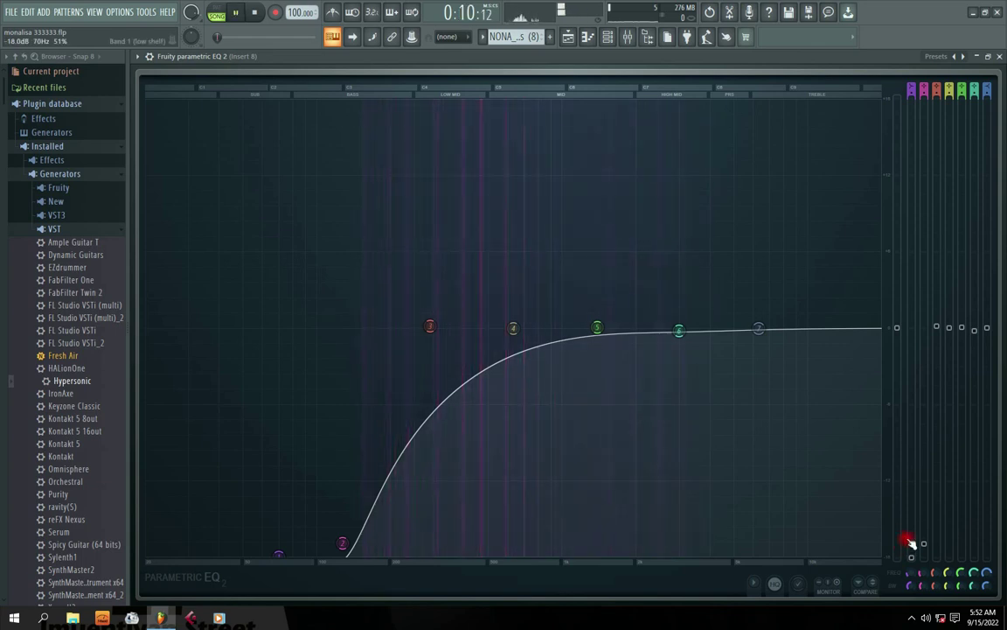
- Restore the levels of bands 2 and 1 to 0 dB and play the song
alt+click(926, 548)
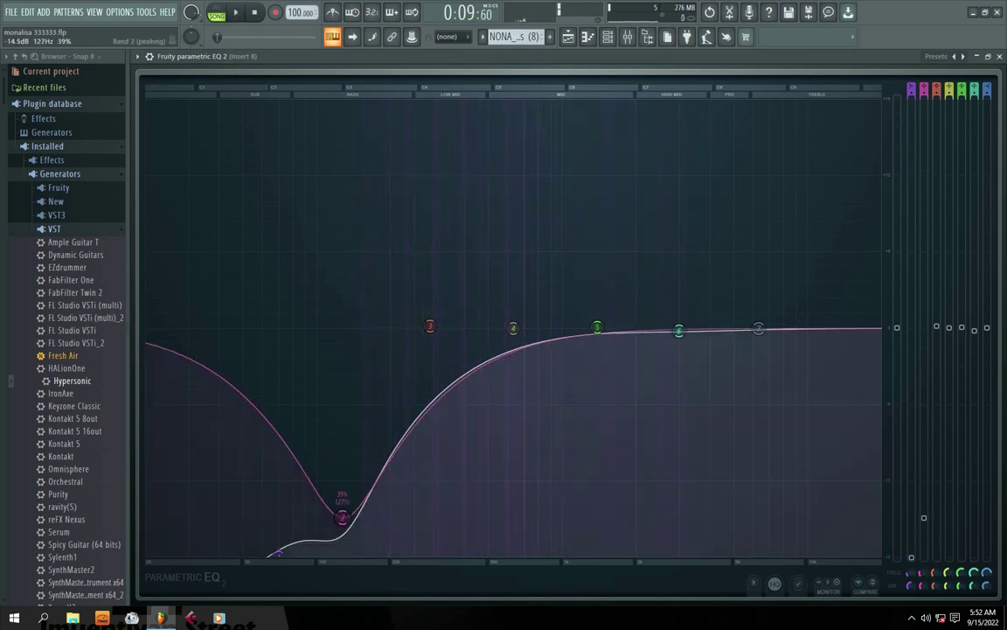
alt+click(909, 558)
key(space)
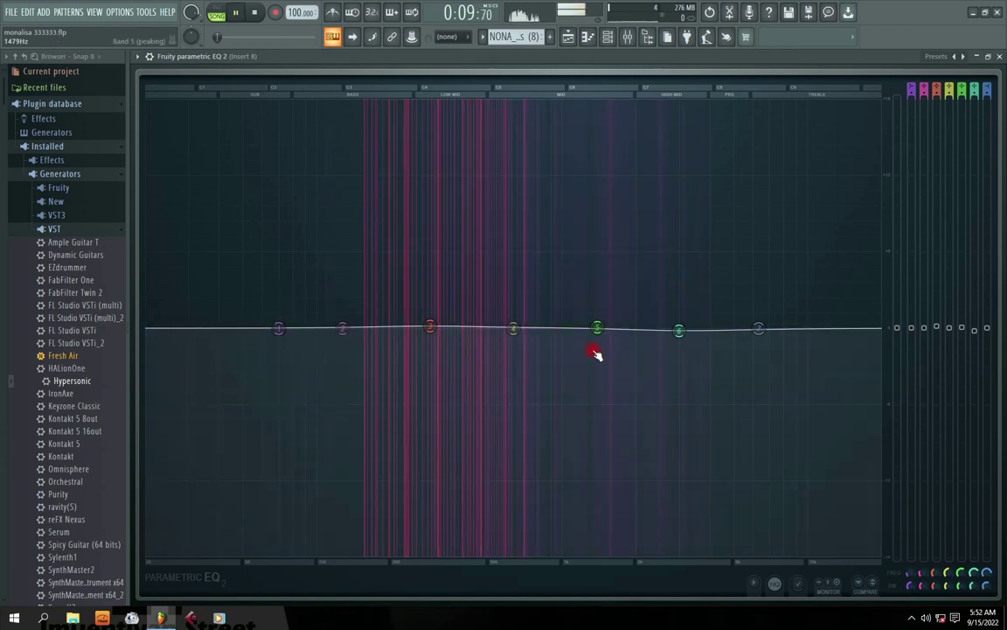
- Reset bands 3, 5 and 6 to their defaults and stop playback
right_click(431, 328)
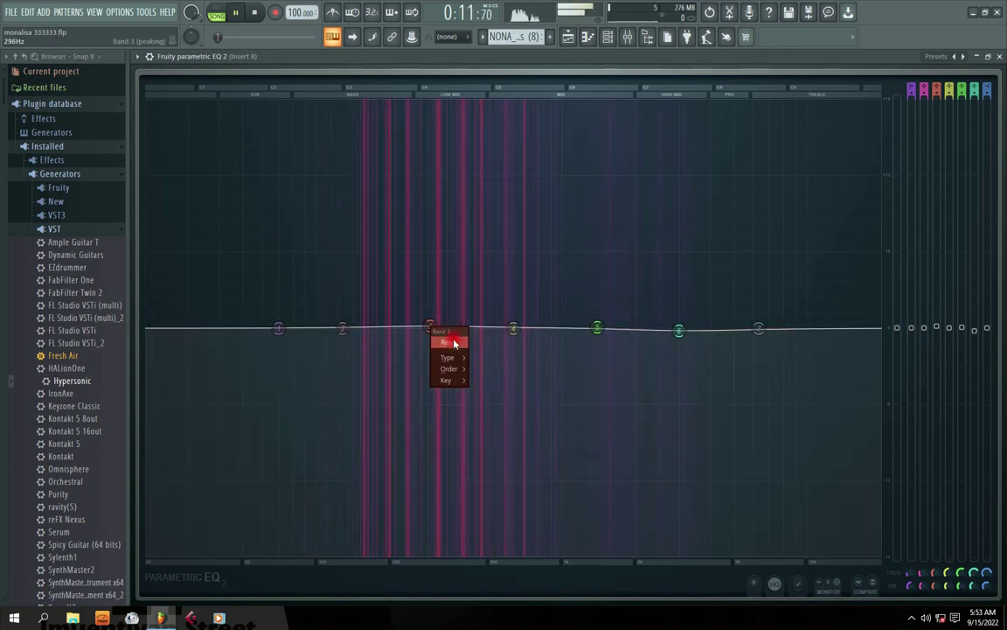
click(453, 344)
right_click(597, 328)
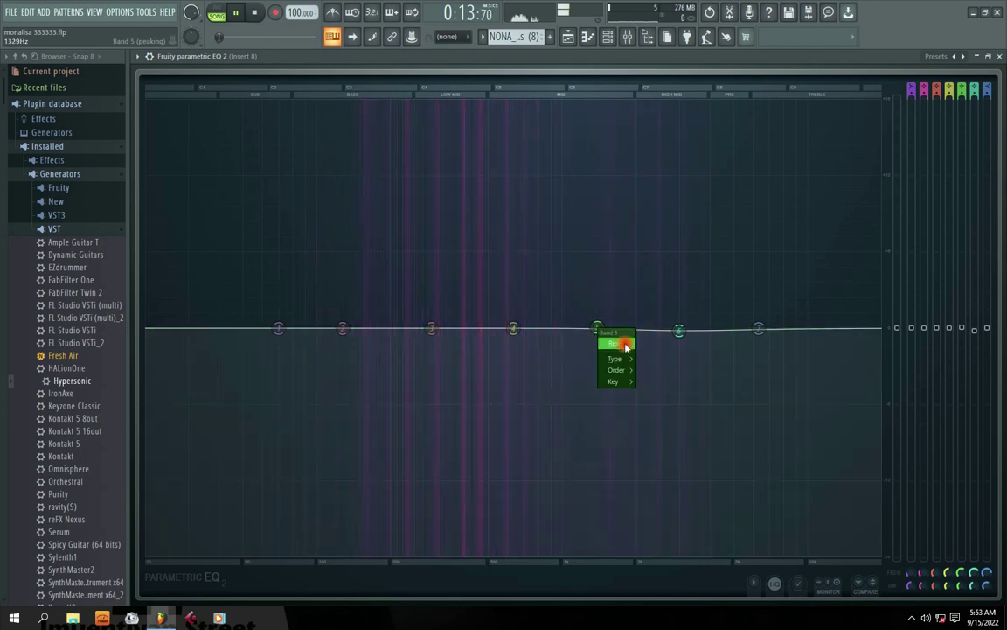
click(625, 347)
right_click(678, 331)
click(699, 349)
key(space)
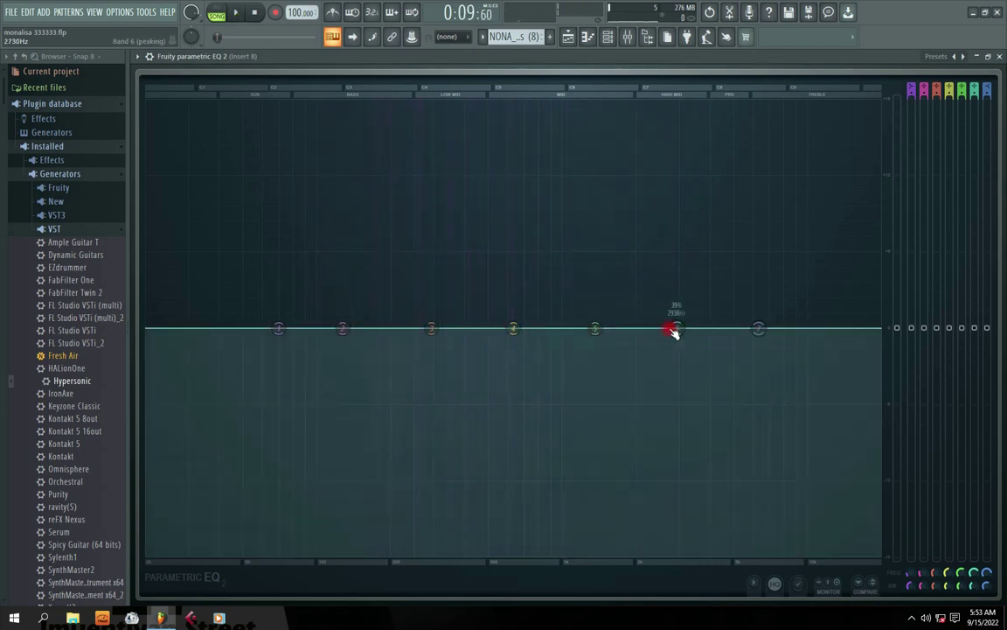
- Try a cut of about 4 dB on band 6 near 2.9 kHz and reset the band
drag(673, 332, 675, 377)
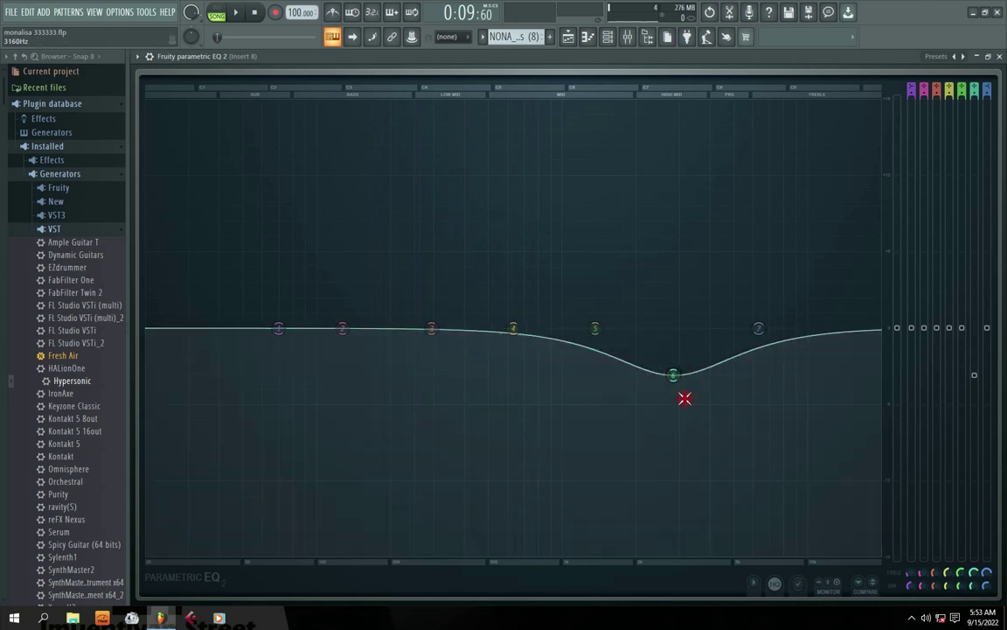
right_click(673, 377)
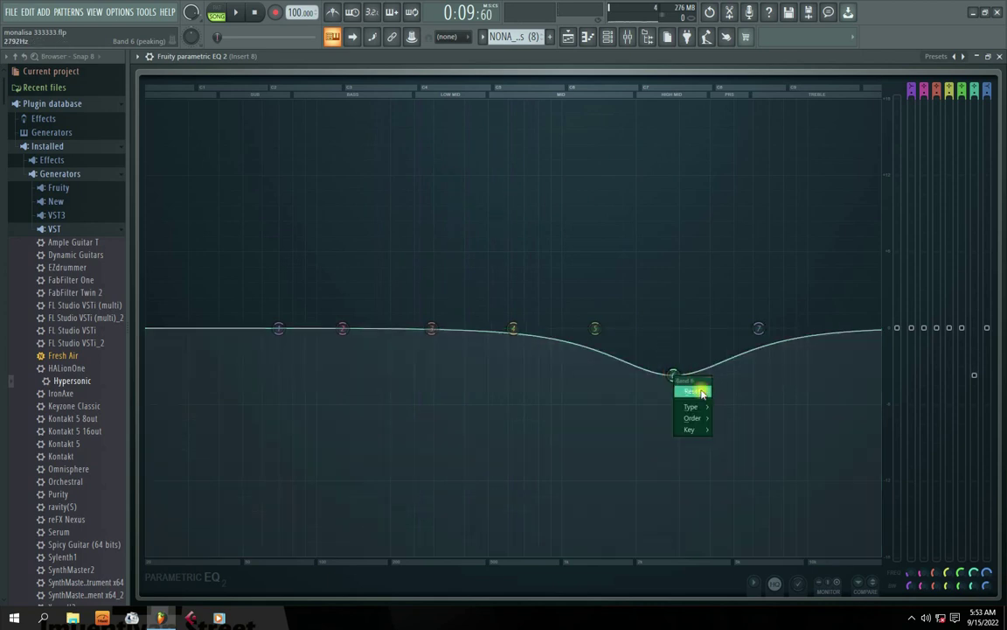
click(692, 391)
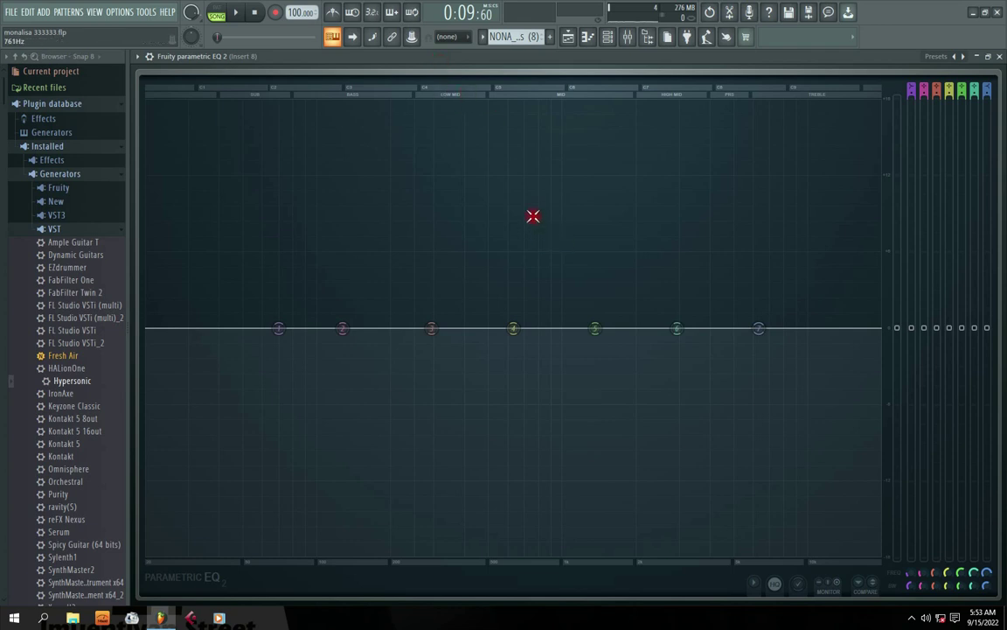
- Cut the band 7 high shelf to -18 dB and lower its frequency to just below 1534 Hz while auditioning the song
key(space)
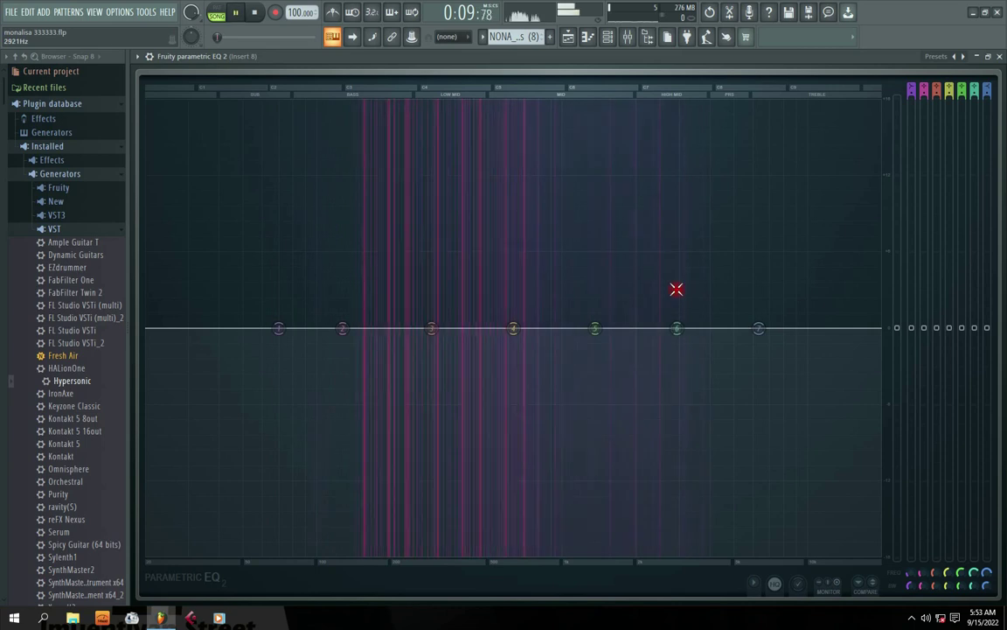
key(space)
key(space)
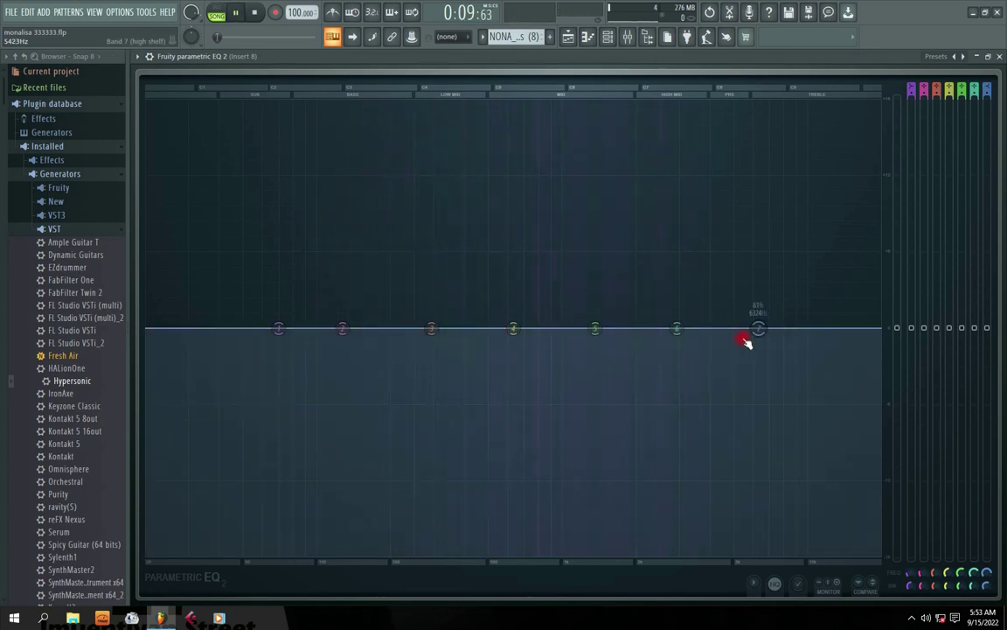
drag(759, 330, 759, 552)
key(space)
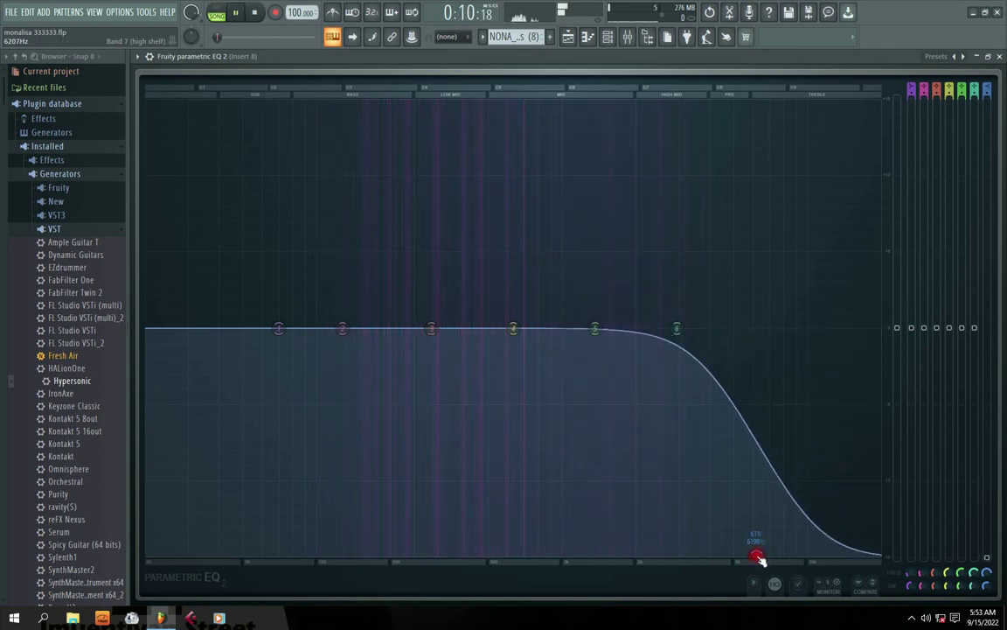
drag(759, 558, 608, 558)
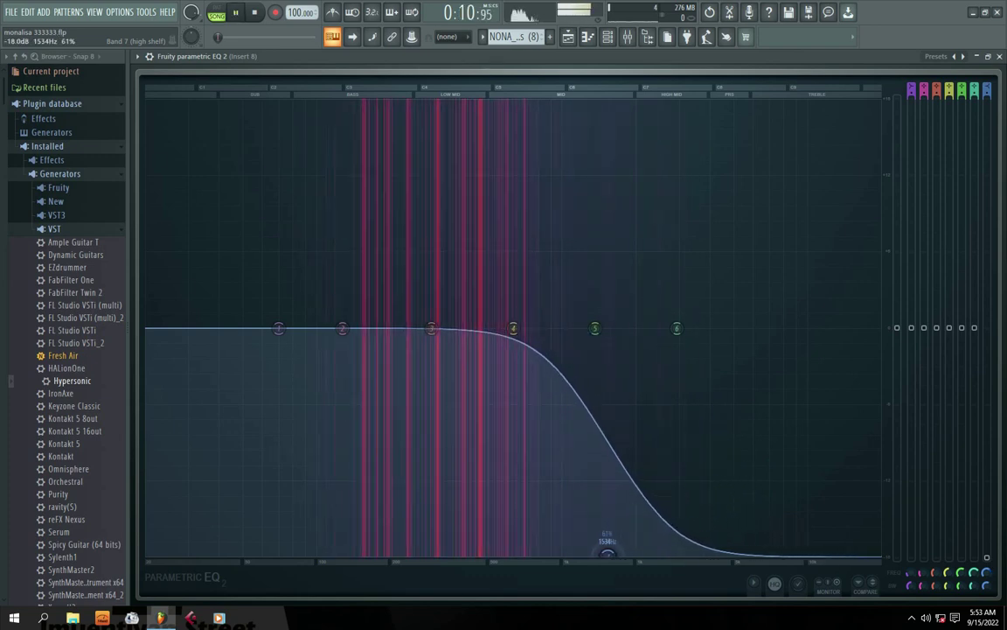
key(space)
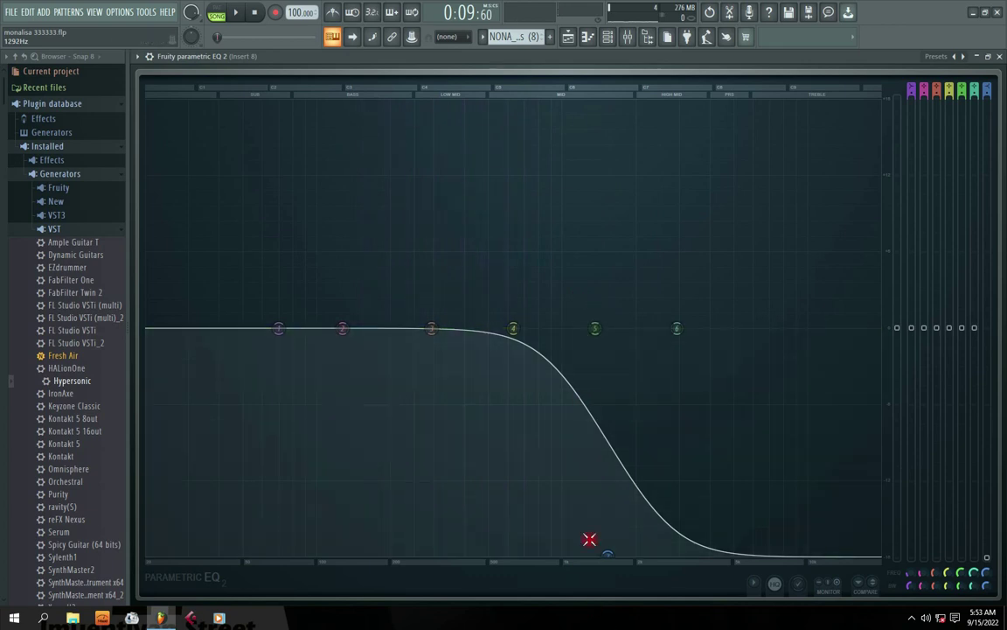
mouse_move(607, 553)
mouse_down()
mouse_move(592, 547)
mouse_move(604, 549)
mouse_move(602, 411)
mouse_move(638, 551)
mouse_move(613, 559)
mouse_move(882, 477)
mouse_move(846, 539)
mouse_move(785, 552)
mouse_move(546, 542)
mouse_move(594, 556)
mouse_up()
key(space)
key(space)
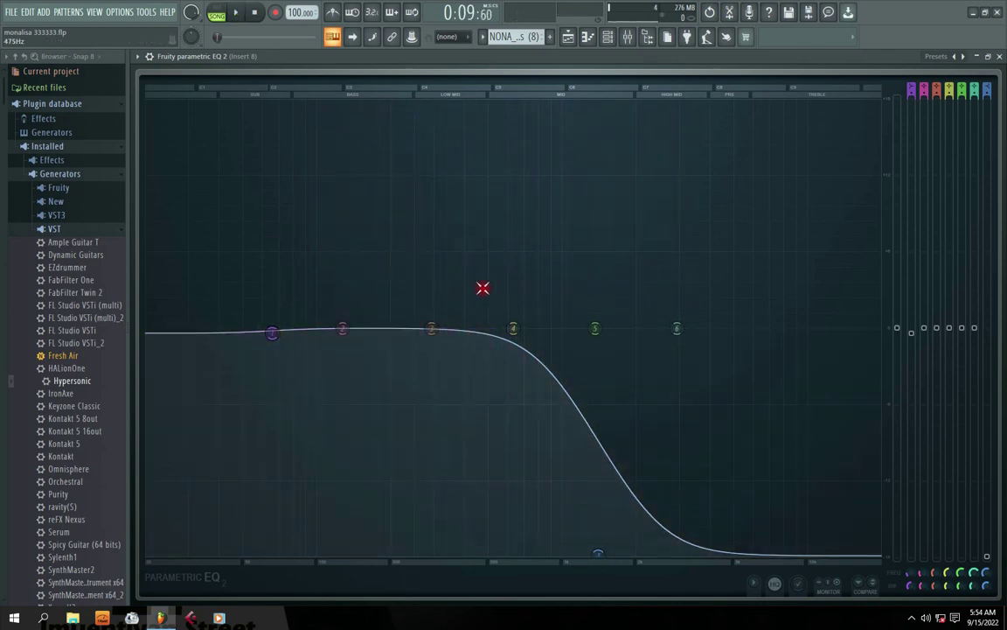
- Cut band 1 to -18 dB near 90 Hz and nudge bands 7 and 4 up in frequency, auditioning the narrowed sound
mouse_move(598, 554)
mouse_down()
mouse_move(641, 552)
mouse_move(603, 552)
mouse_move(613, 553)
mouse_up()
drag(274, 338, 304, 556)
key(space)
drag(523, 332, 548, 326)
key(space)
key(space)
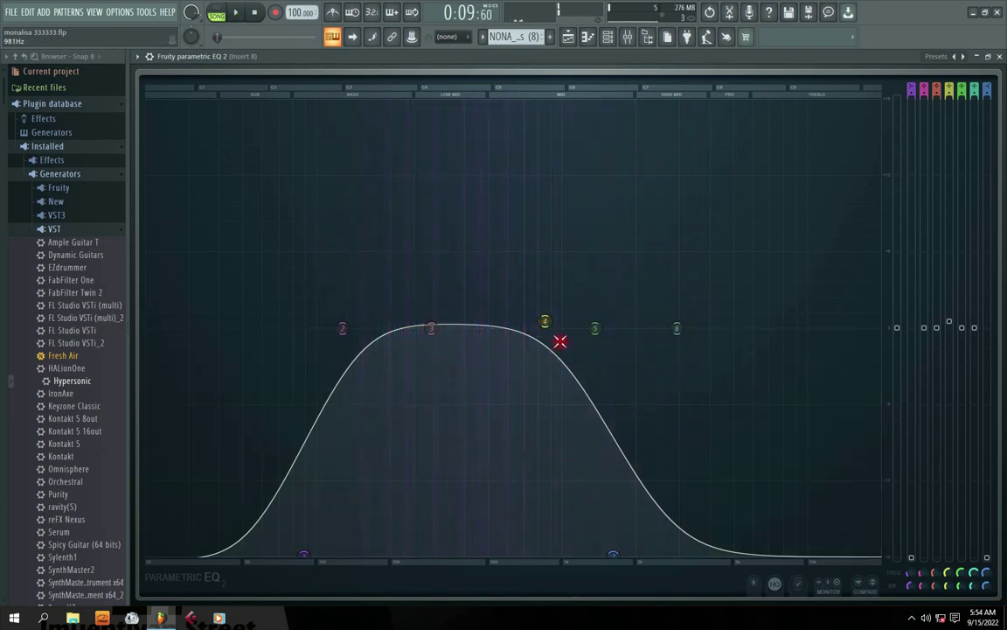
- Reset bands 7, 1 and 4 to their defaults
drag(613, 556, 672, 514)
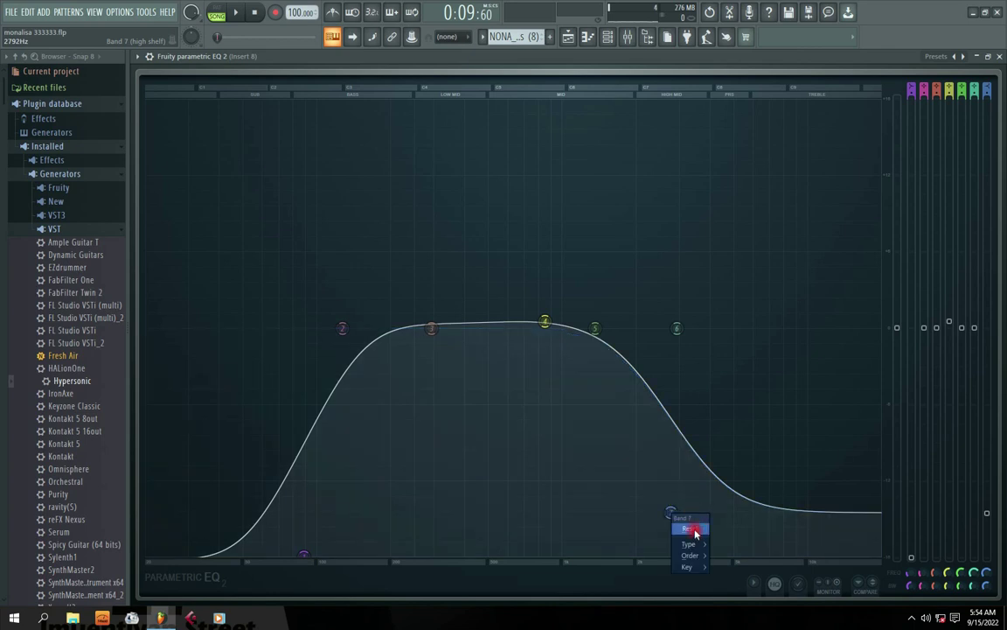
click(689, 528)
right_click(304, 554)
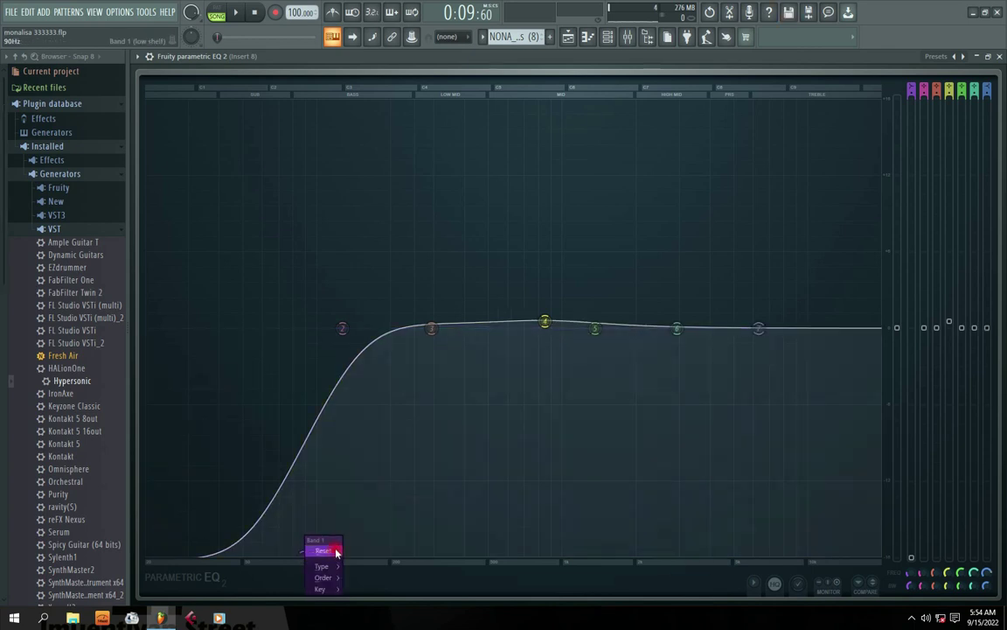
click(336, 552)
right_click(547, 324)
click(567, 337)
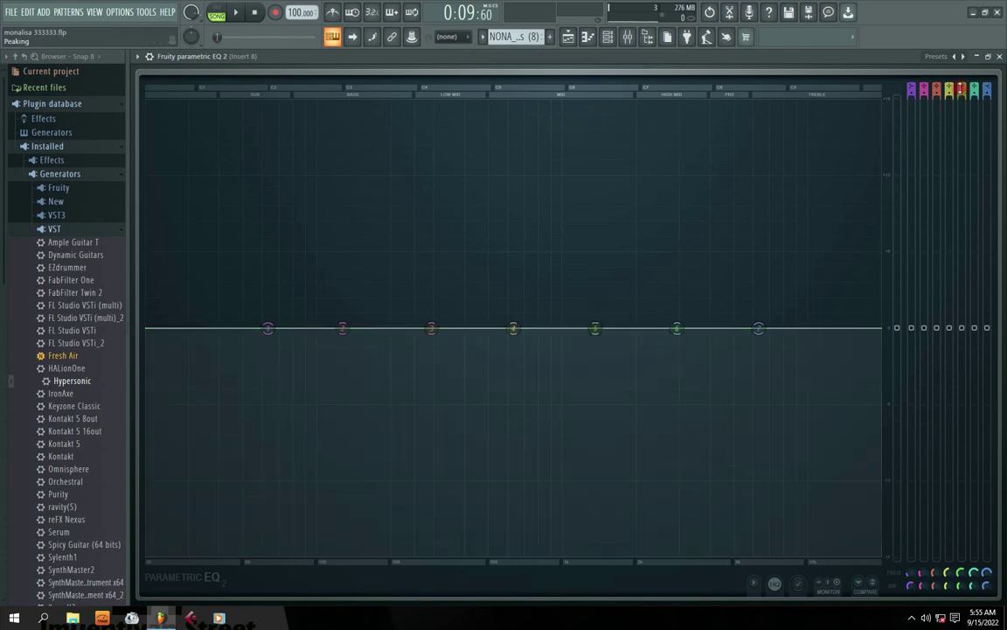
- Lower the frequencies of bands 7 and 2 slightly along the 0 dB line and audition the song
drag(700, 336, 681, 335)
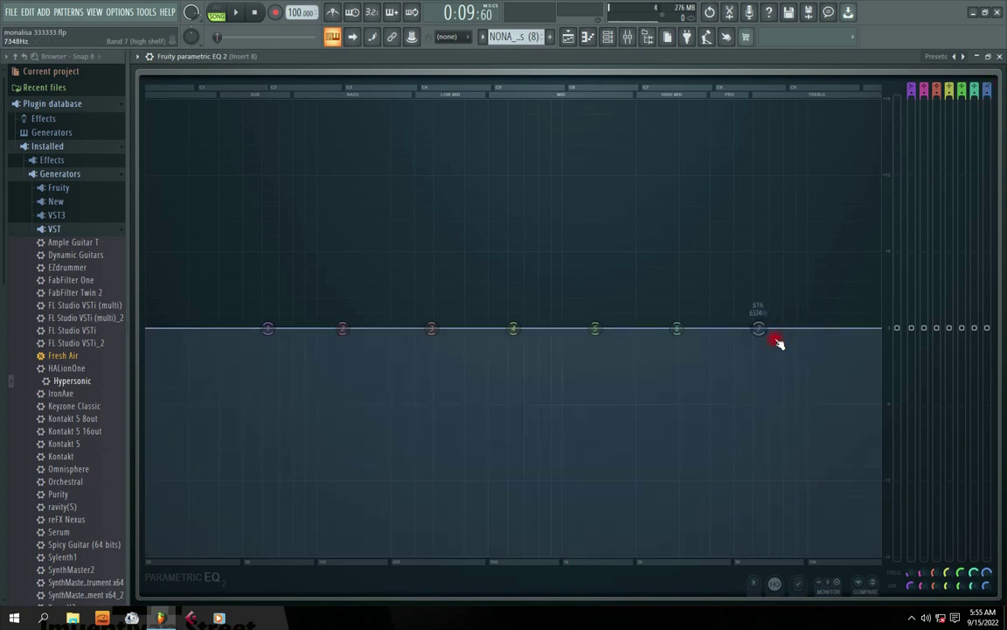
mouse_move(756, 331)
mouse_down()
mouse_move(789, 270)
mouse_move(724, 193)
mouse_move(767, 344)
mouse_move(707, 203)
mouse_move(743, 329)
mouse_up()
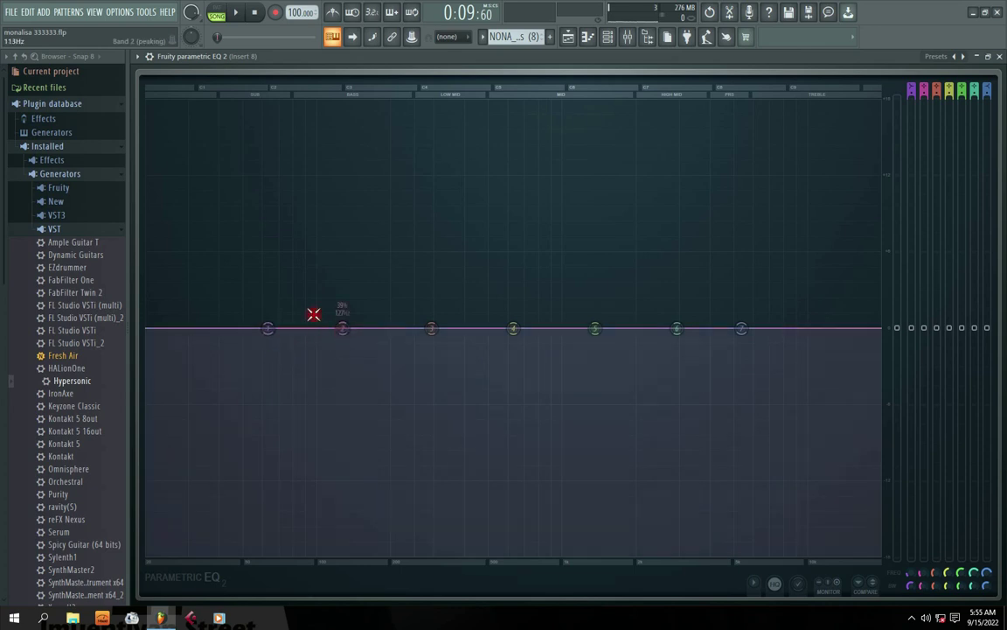
drag(343, 330, 322, 326)
key(space)
key(space)
key(space)
key(space)
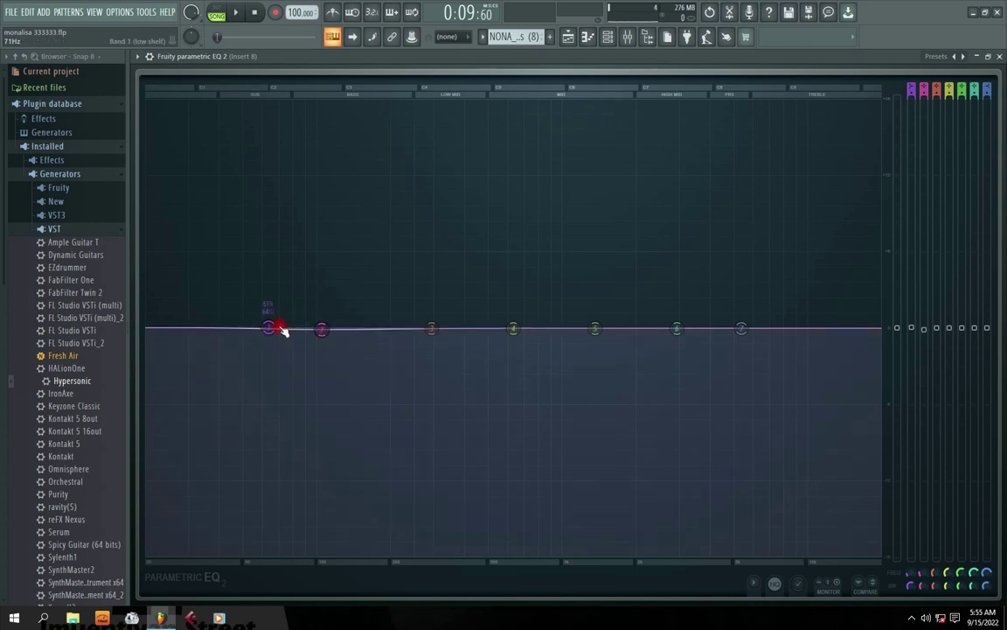
- Shift band 2 to about 100 Hz and back up to just below 127 Hz, nudging band 1 slightly and auditioning the song
mouse_move(324, 336)
mouse_down()
mouse_move(279, 139)
mouse_move(316, 328)
mouse_up()
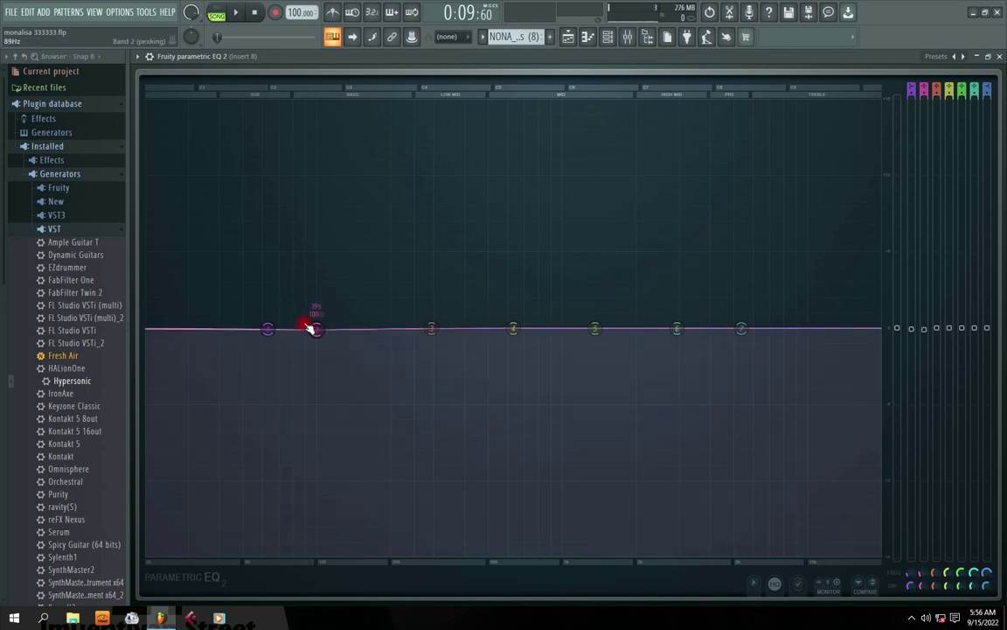
mouse_move(269, 330)
mouse_down()
mouse_move(268, 306)
mouse_move(268, 330)
mouse_up()
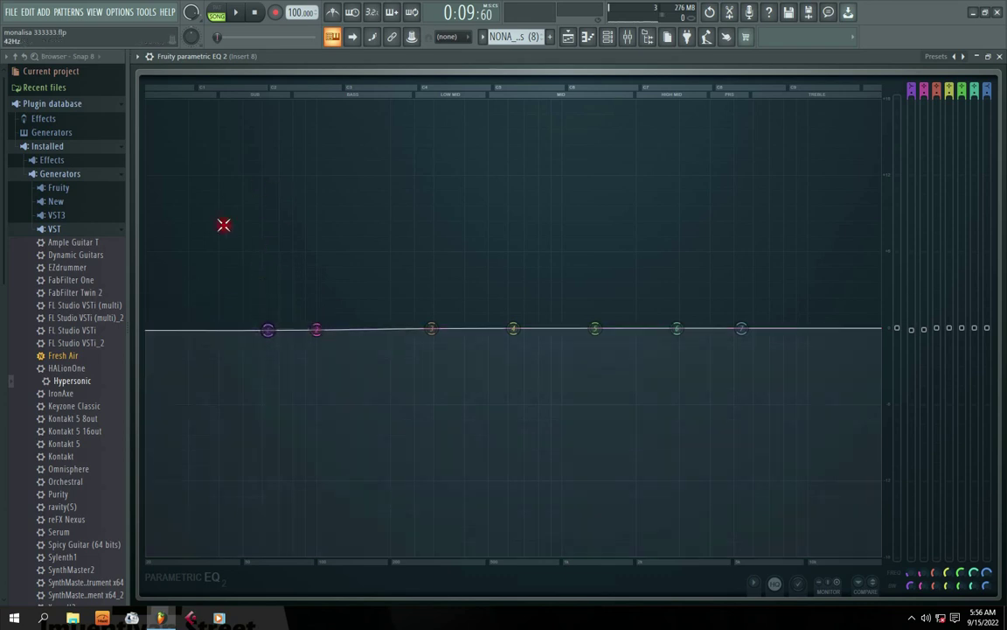
key(space)
key(space)
drag(268, 330, 338, 329)
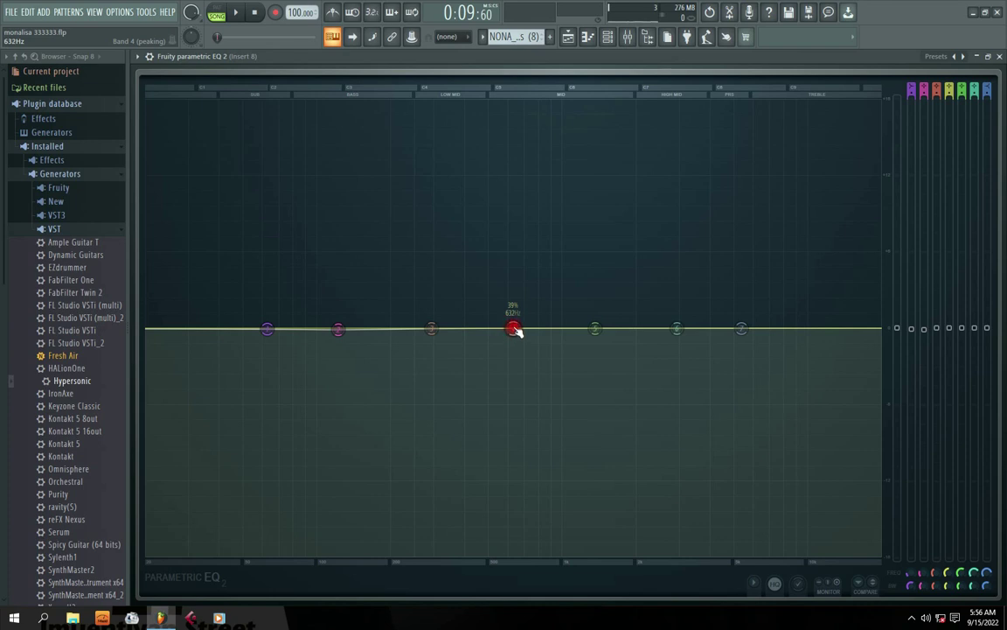
- Cut band 3 to about -8.5 dB near 300 Hz and raise its filter order past Steep 4
click(431, 329)
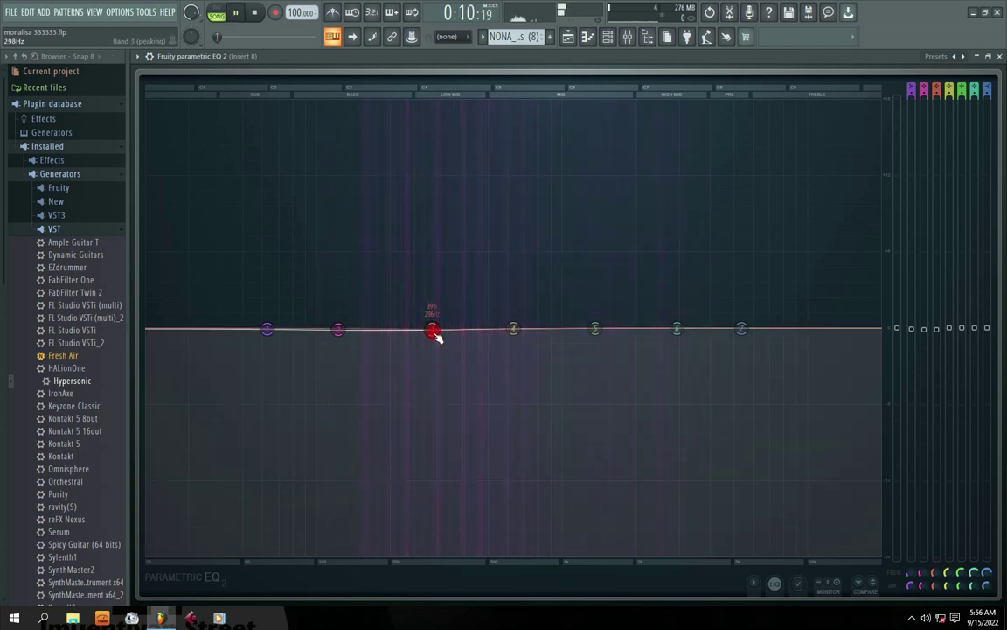
drag(431, 328, 436, 435)
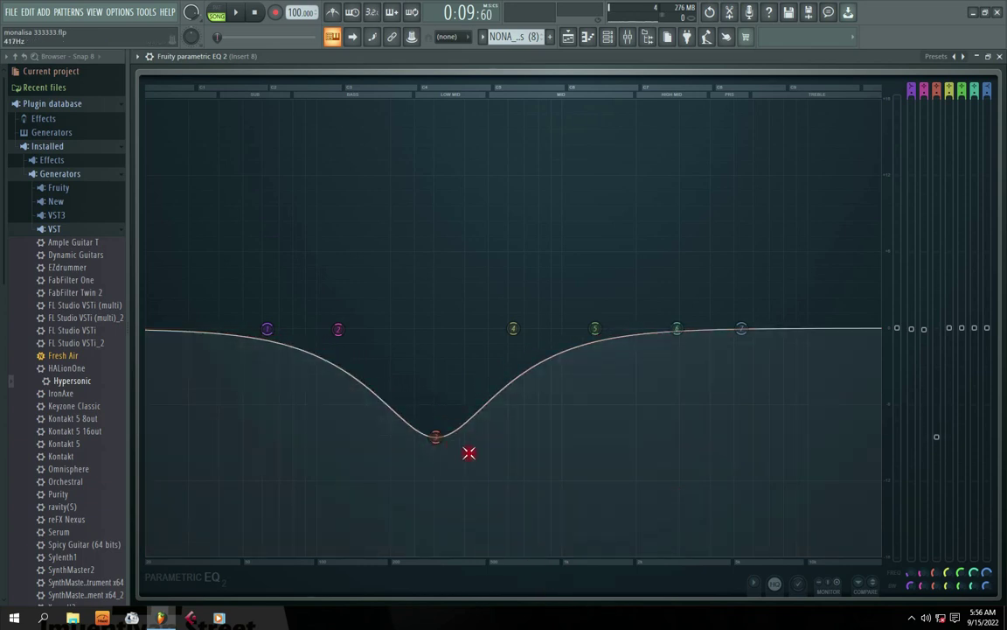
scroll(936, 90, up, 3)
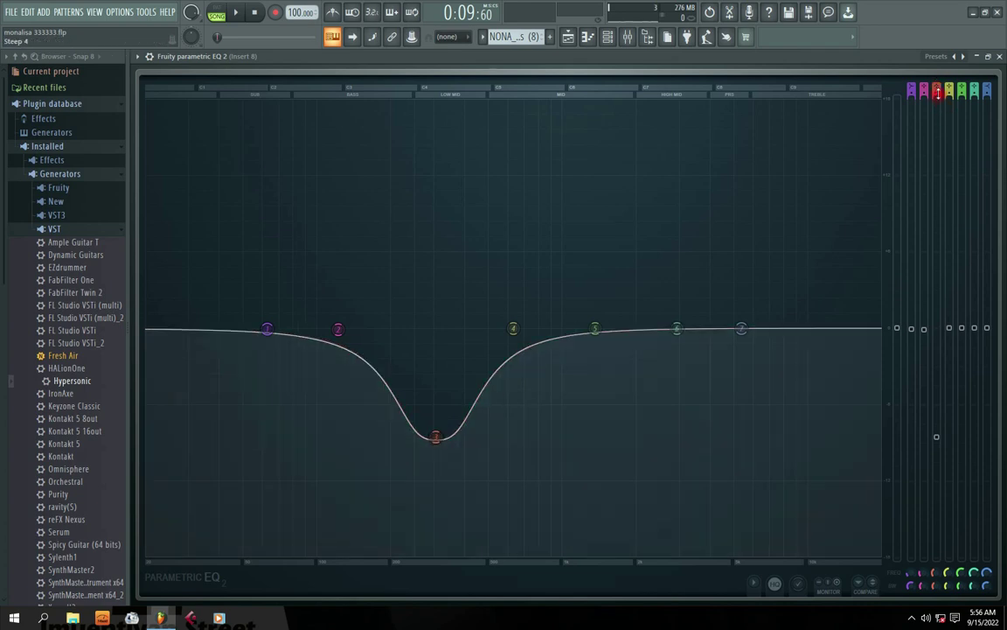
scroll(936, 90, up, 4)
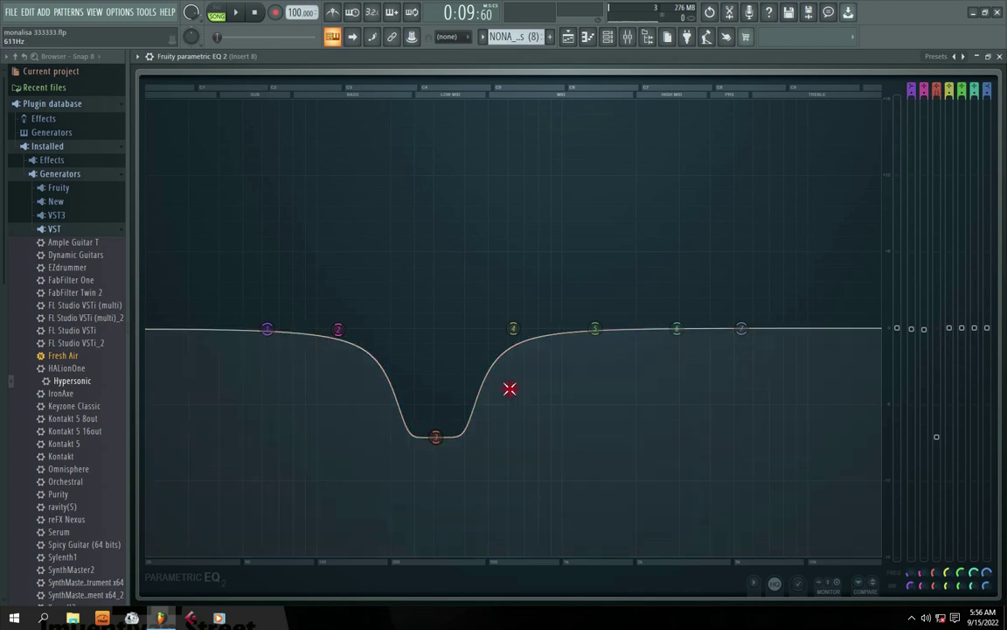
- Deepen band 3's cut to about -17 dB at 334 Hz, audition it, and ease it to about -13 dB at 364 Hz
drag(436, 437, 446, 534)
key(space)
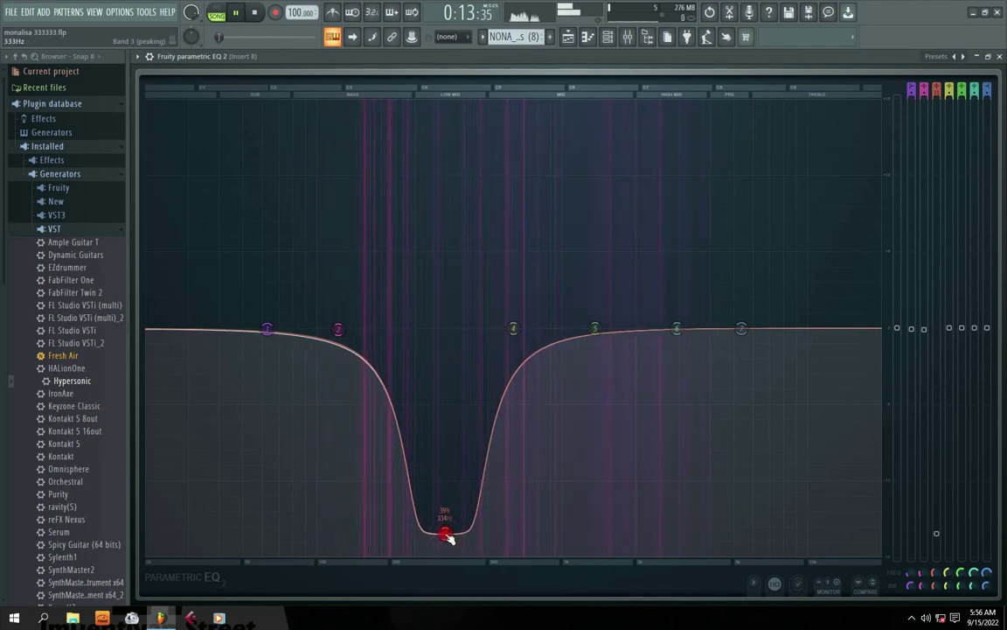
key(space)
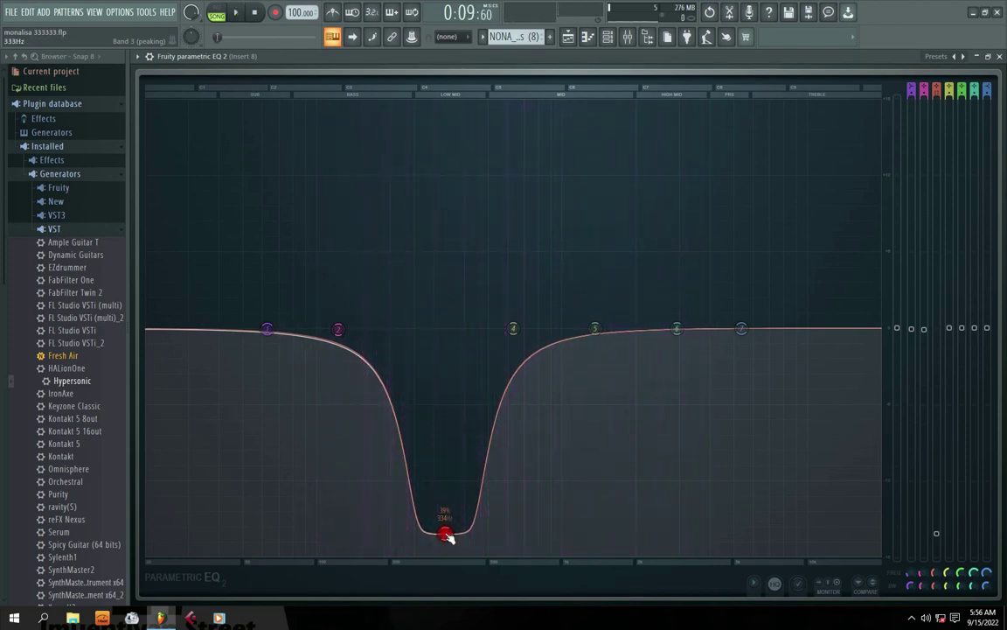
drag(447, 536, 446, 544)
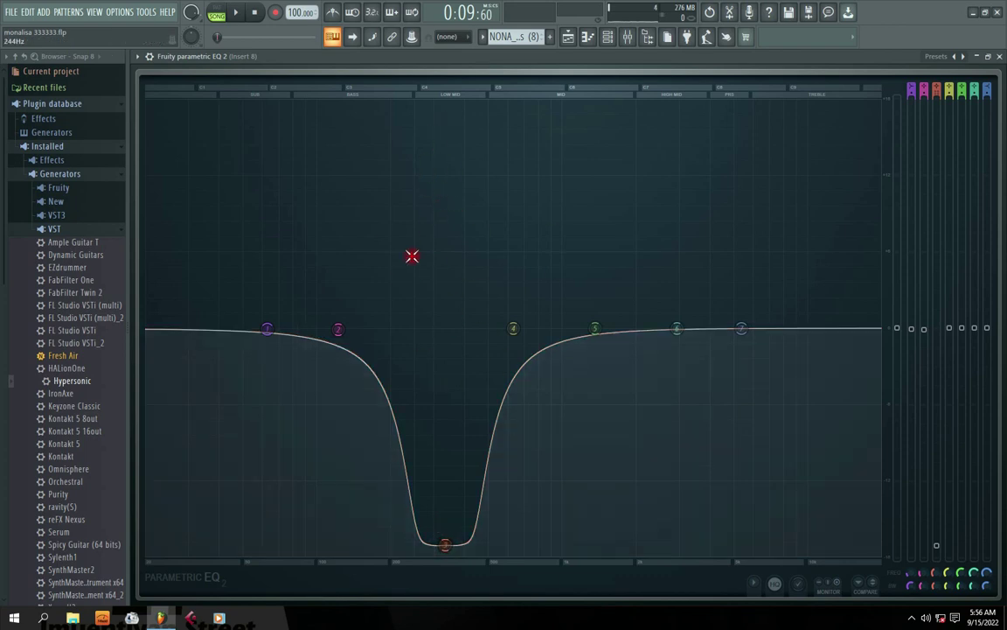
drag(448, 546, 451, 498)
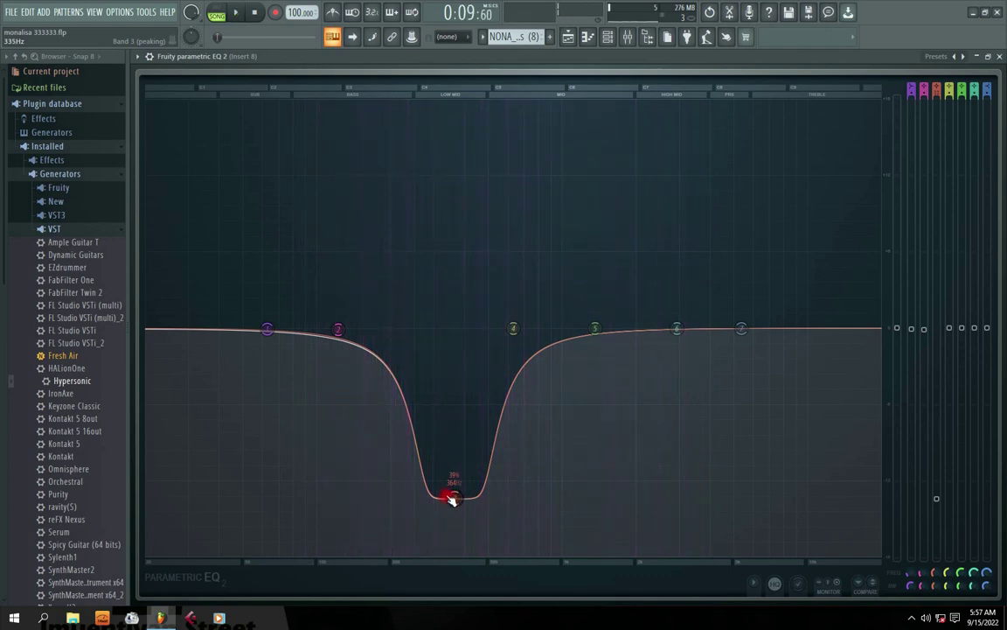
- Return band 3 to the 0 dB line near 345 Hz, audition the song, and restore the EQ window to its smaller size
drag(457, 500, 452, 327)
key(space)
key(space)
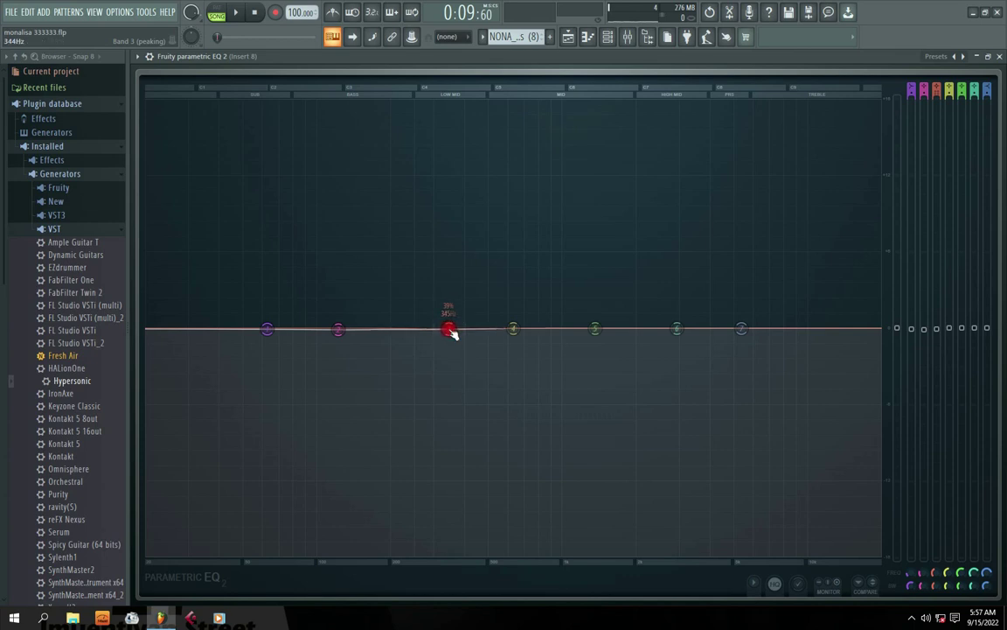
click(989, 59)
mouse_move(646, 68)
mouse_down()
mouse_move(674, 90)
mouse_move(650, 75)
mouse_up()
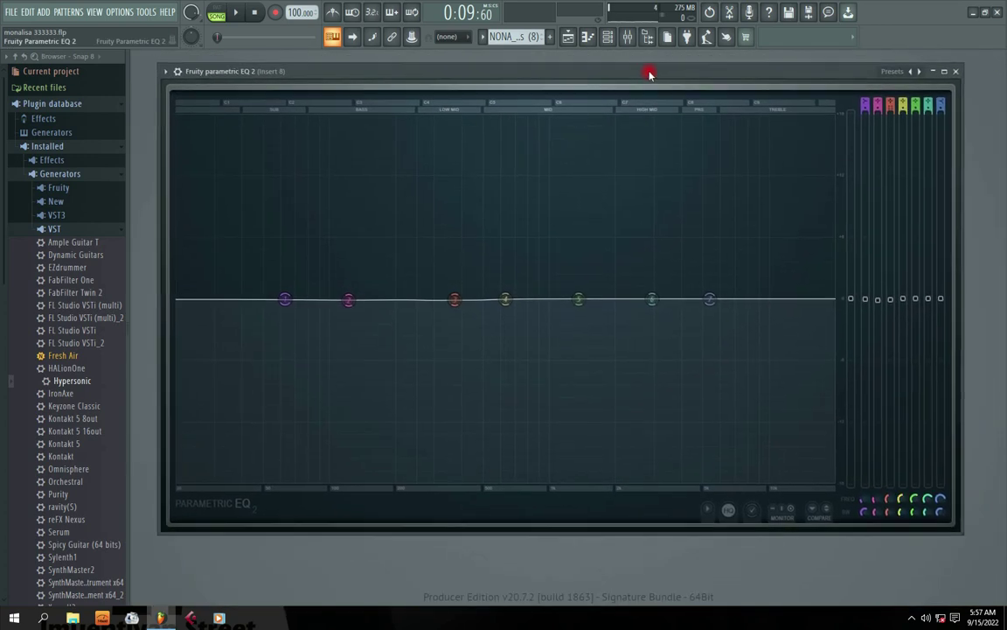
- Nudge band 3 to 384 Hz and back to 0 dB at 350 Hz, auditioning the song after each move
drag(455, 300, 456, 295)
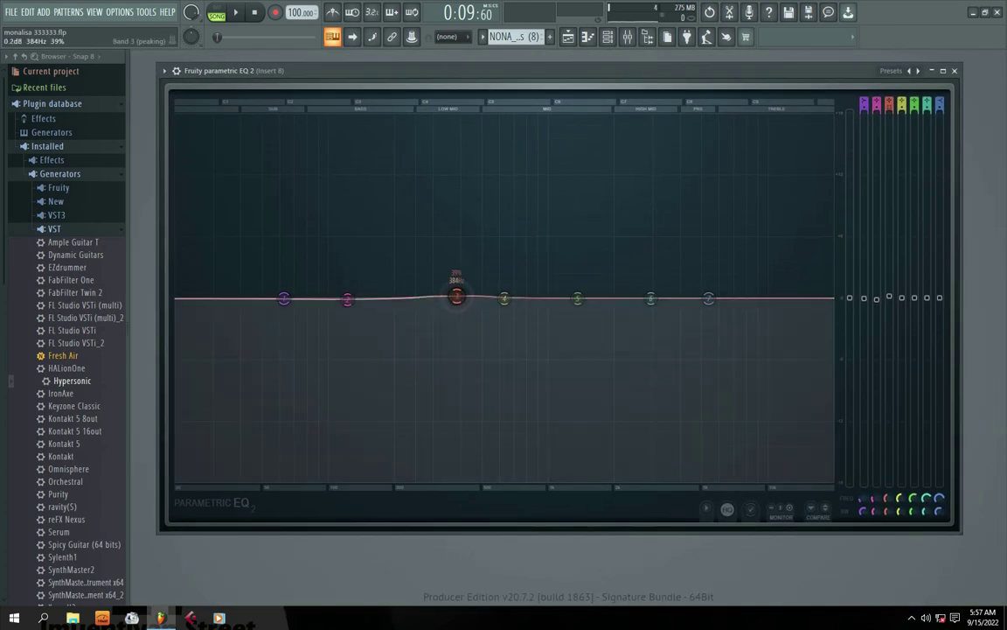
key(space)
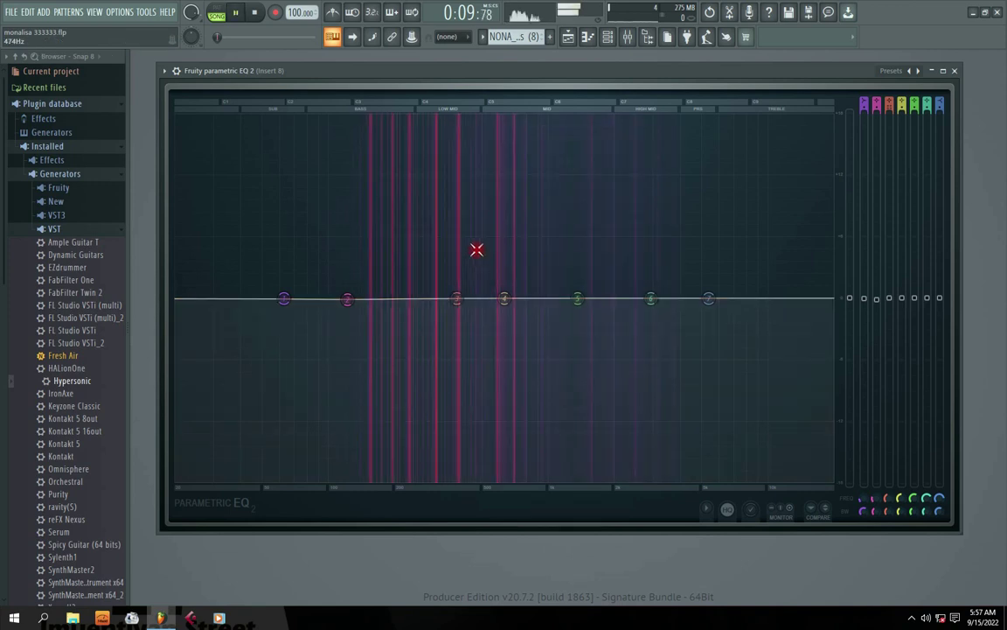
key(space)
mouse_move(456, 299)
mouse_down()
mouse_move(433, 299)
mouse_move(448, 299)
mouse_up()
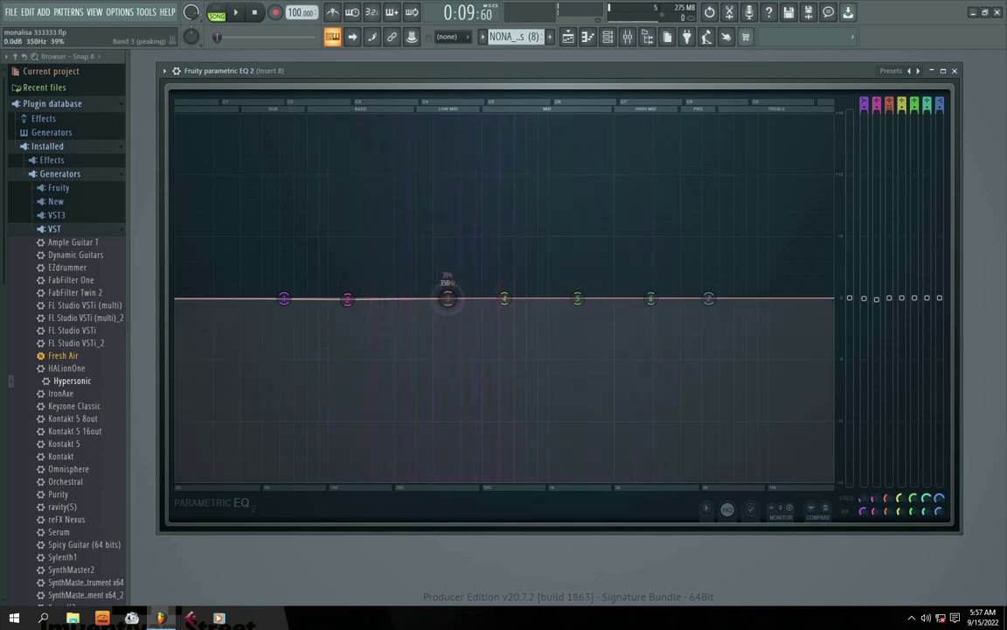
key(space)
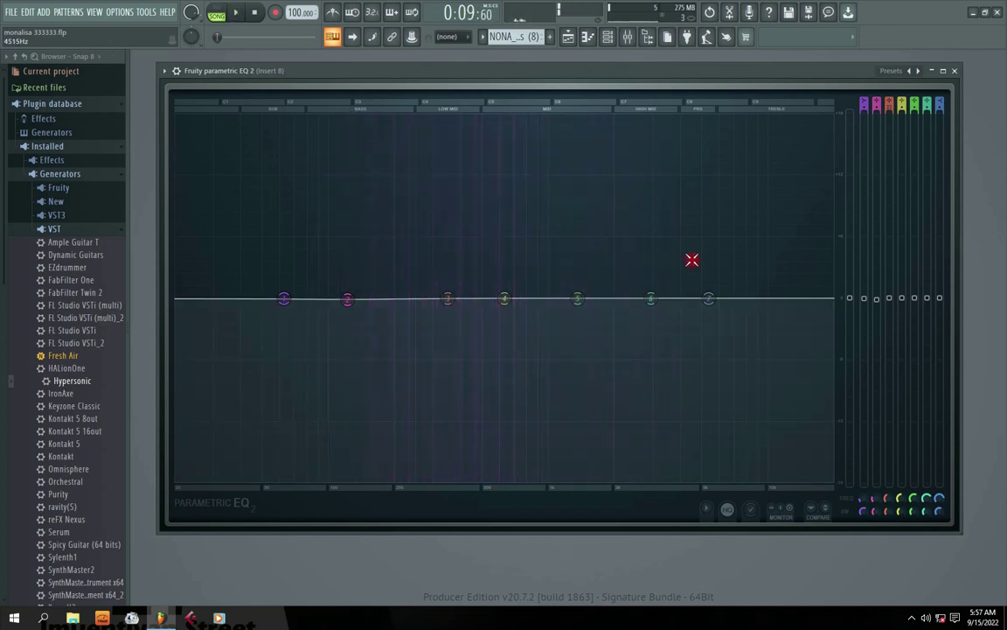
key(space)
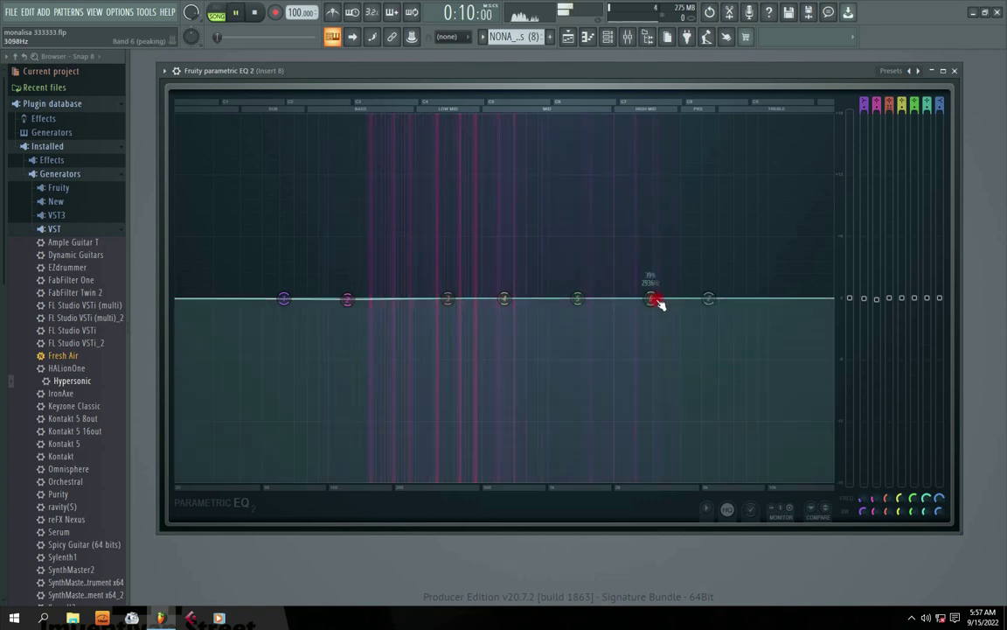
- Set band 7's high shelf to Steep 8, cut it to about -18 dB near 1148 Hz, and audition the song
drag(710, 299, 712, 376)
drag(938, 104, 938, 75)
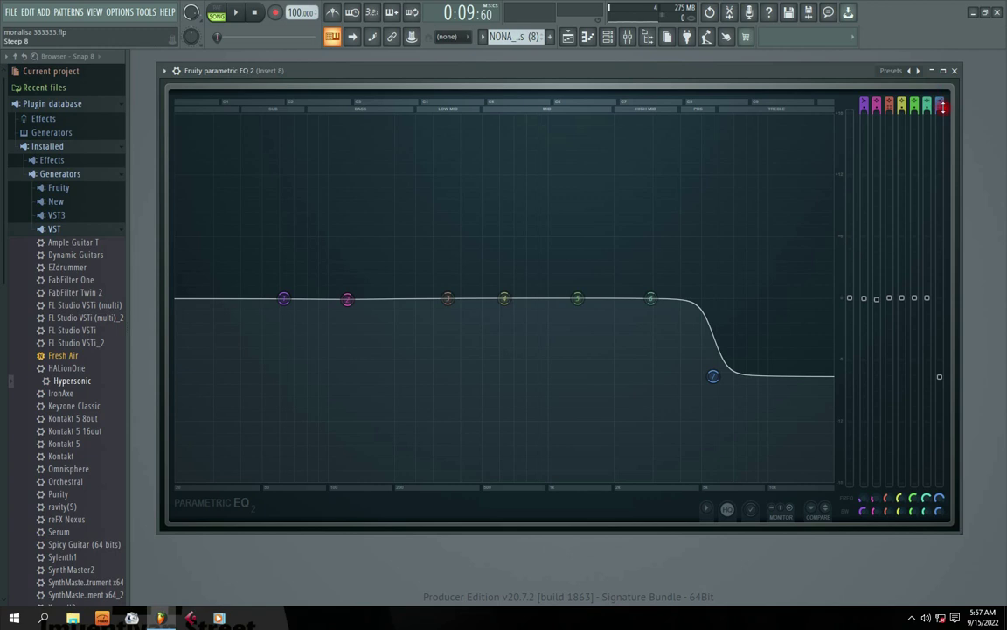
drag(713, 376, 559, 479)
key(space)
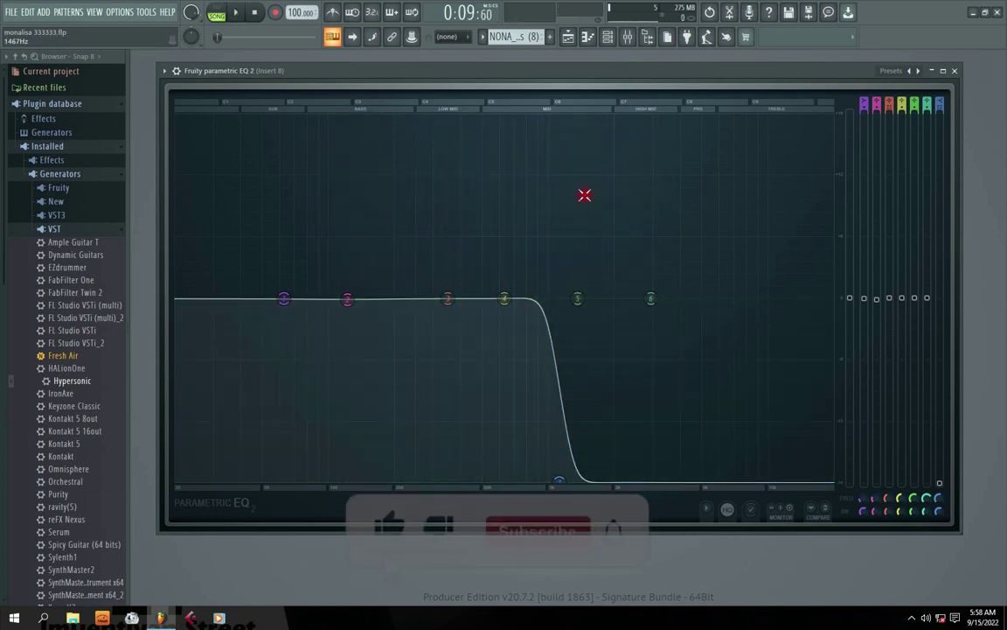
key(space)
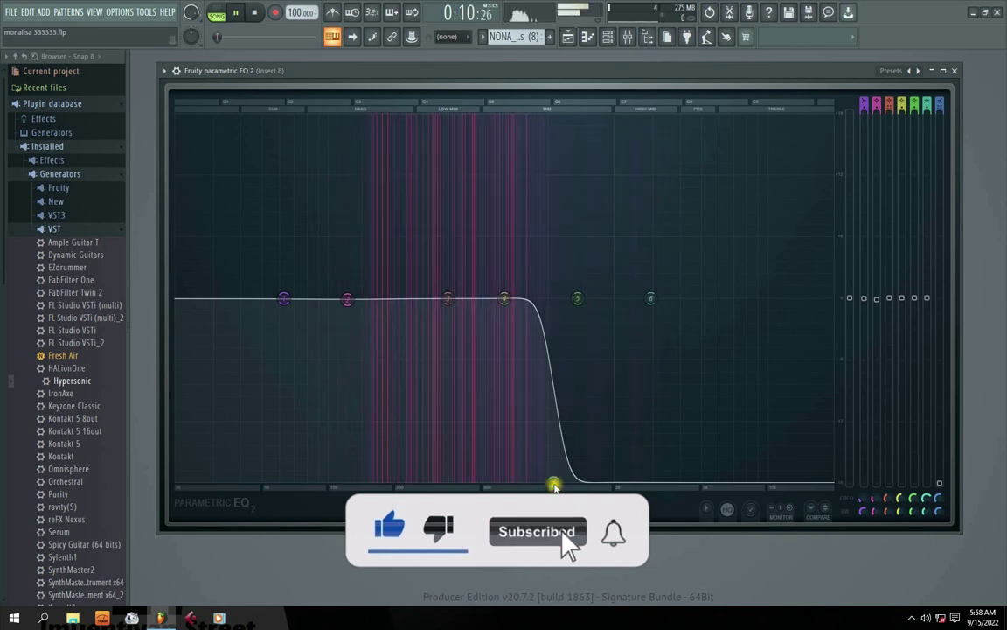
mouse_move(556, 480)
mouse_down()
mouse_move(513, 480)
mouse_move(561, 479)
mouse_up()
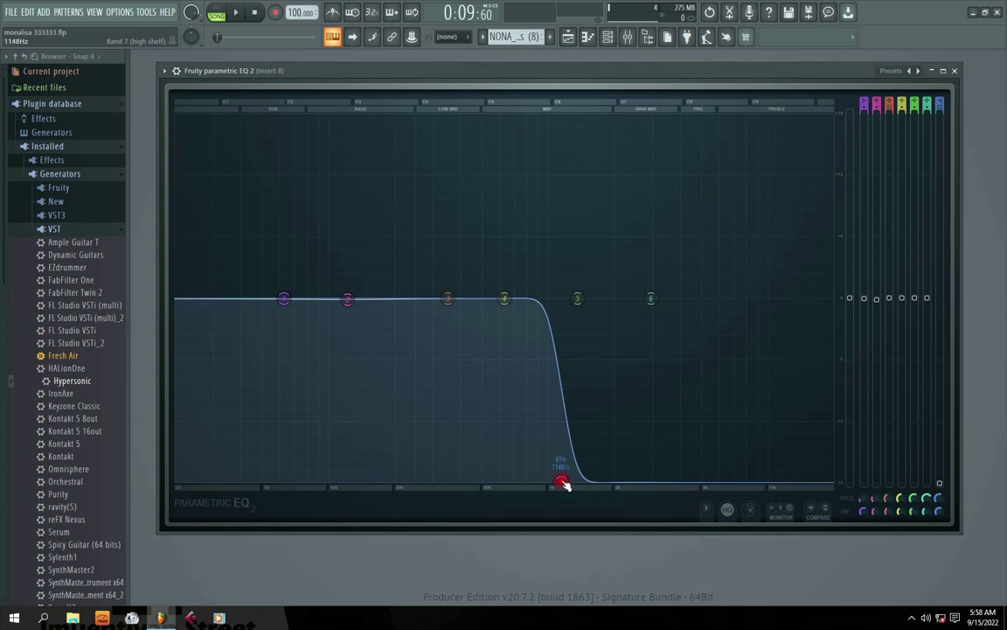
- Compare the song with band 7 raised to 0 dB near 3354 Hz and cut again to about -18 dB near 1.1 kHz
drag(564, 485, 664, 300)
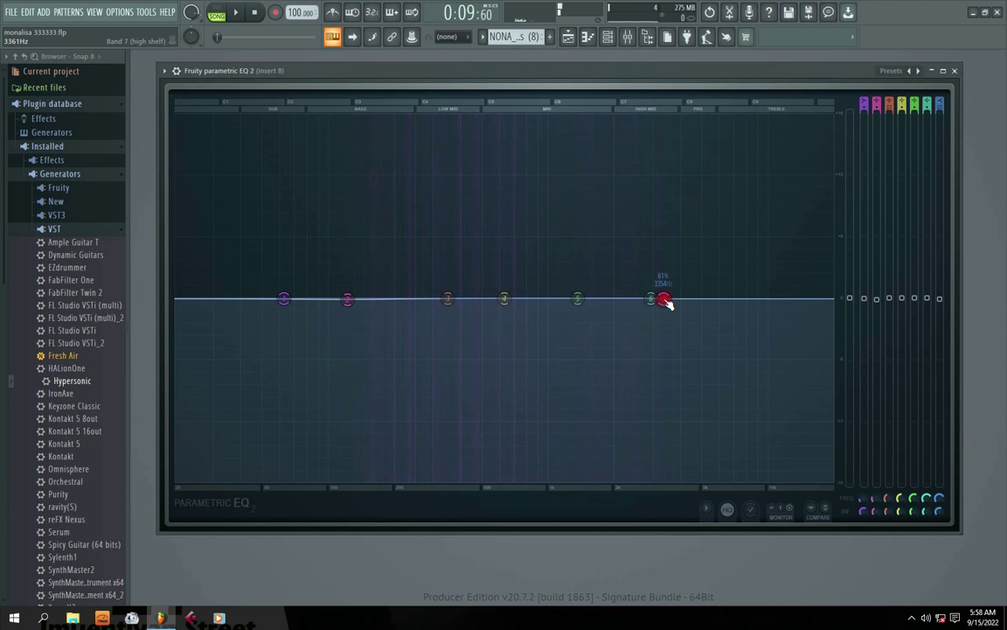
key(space)
drag(666, 302, 563, 480)
key(space)
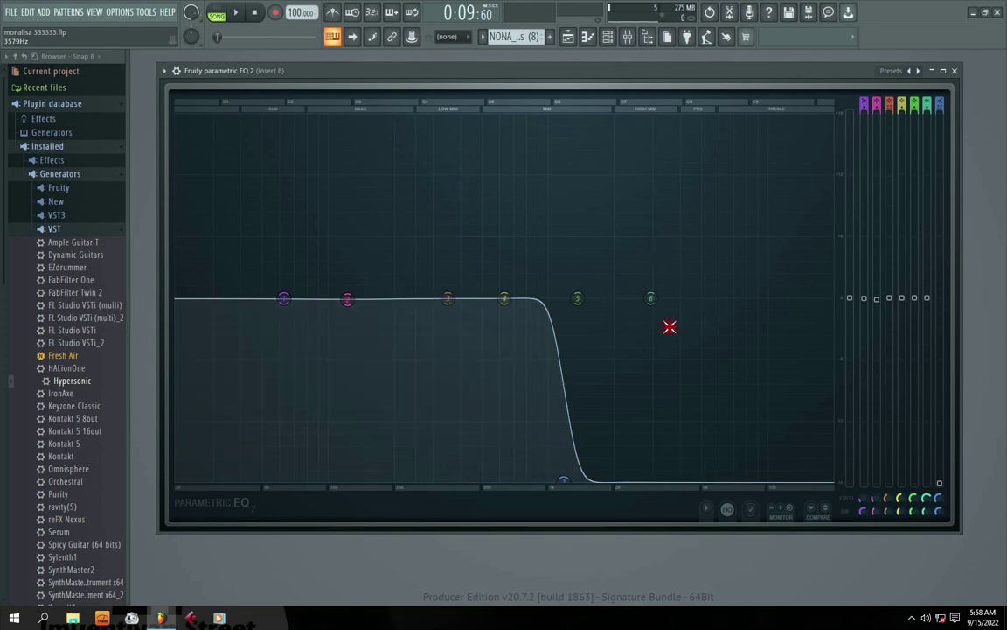
key(space)
key(space)
- Cut band 1 to about -18 dB with a Steep 8 slope, shift it up to about 140 Hz, and audition the song
drag(283, 298, 291, 480)
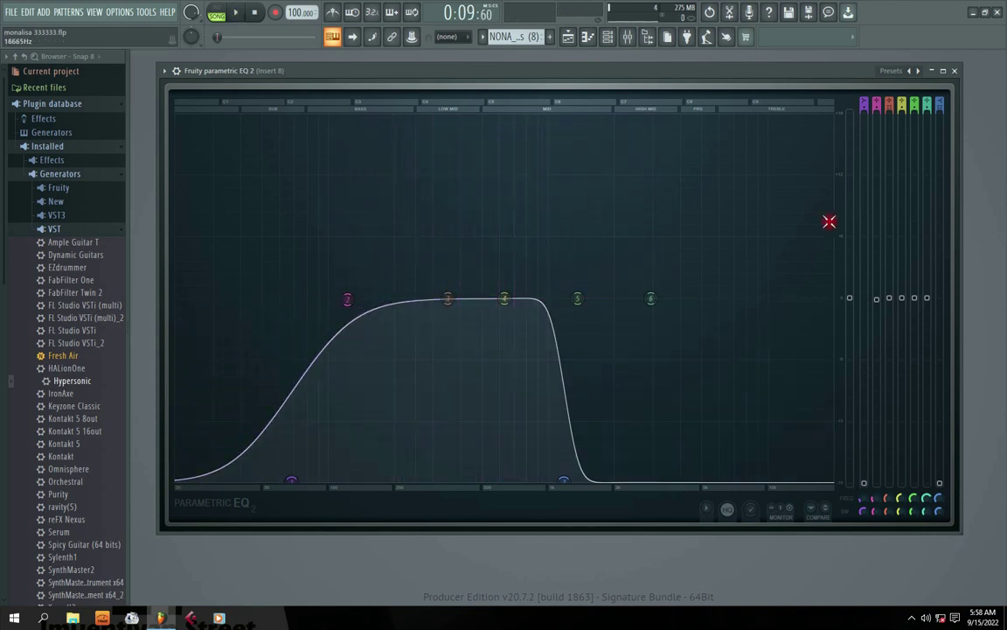
scroll(291, 480, up, 3)
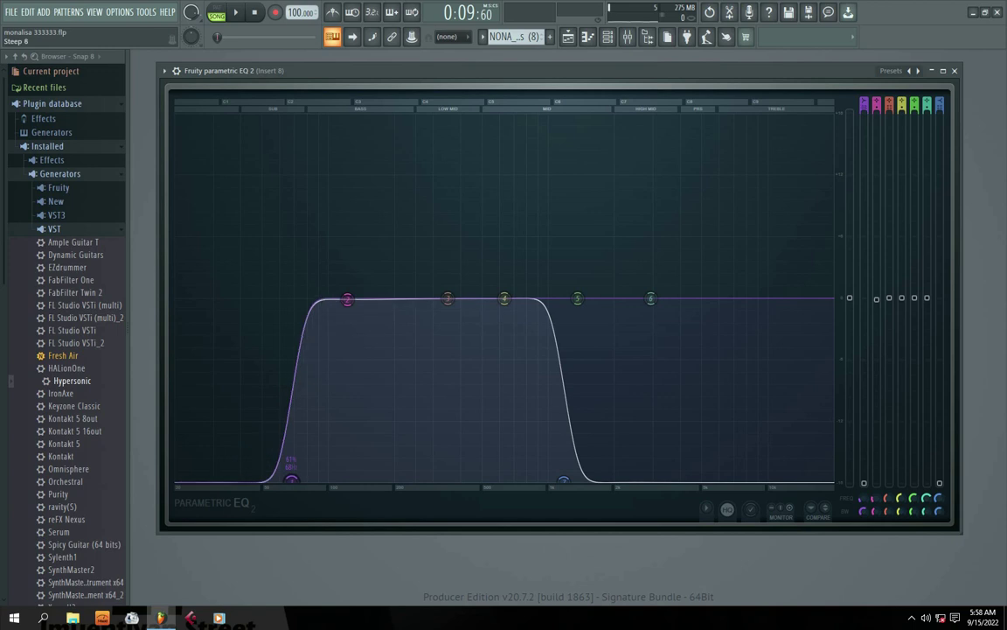
key(space)
drag(288, 481, 359, 480)
key(space)
key(space)
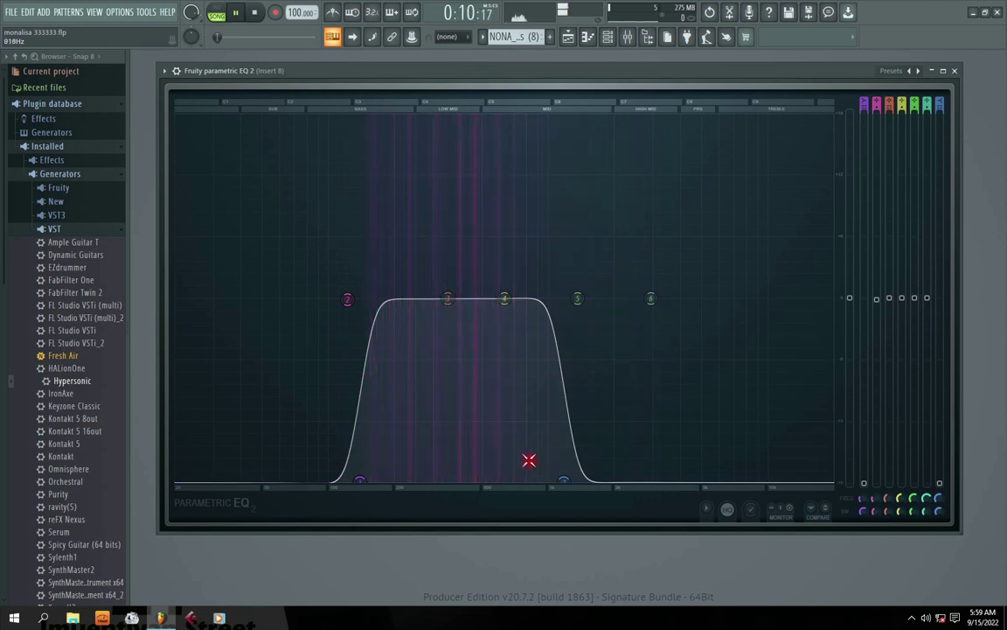
- Lower band 7 to about 1 kHz and band 1 to about 130 Hz, auditioning the song
drag(565, 481, 550, 481)
key(space)
drag(360, 480, 353, 479)
key(space)
key(space)
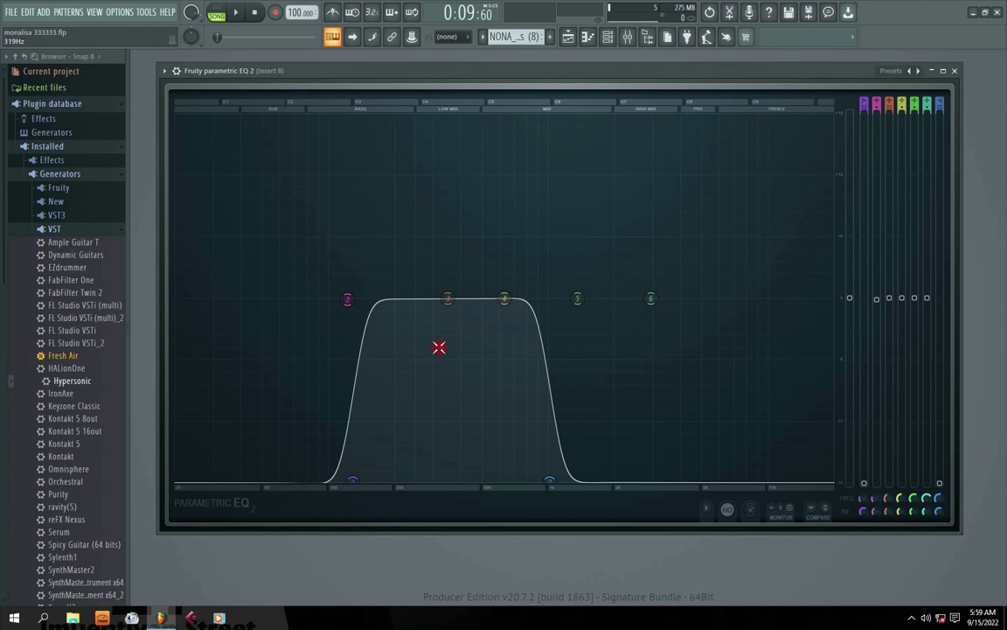
key(space)
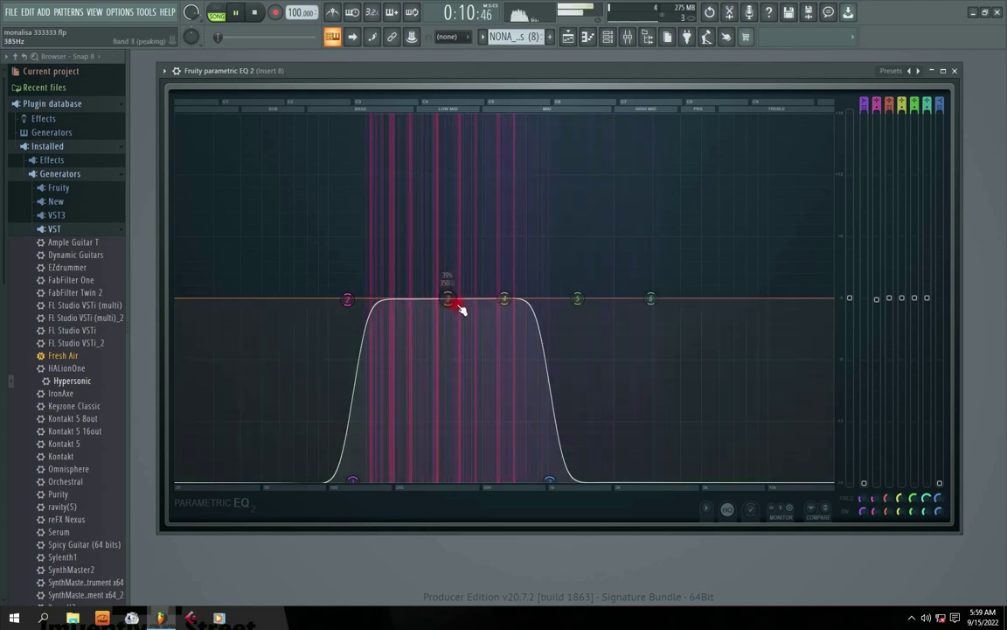
key(space)
- Boost band 3 by about 2 dB, lower its filter order below Steep 8, audition it, and return the band to about 0 dB
drag(449, 302, 450, 274)
drag(890, 275, 889, 271)
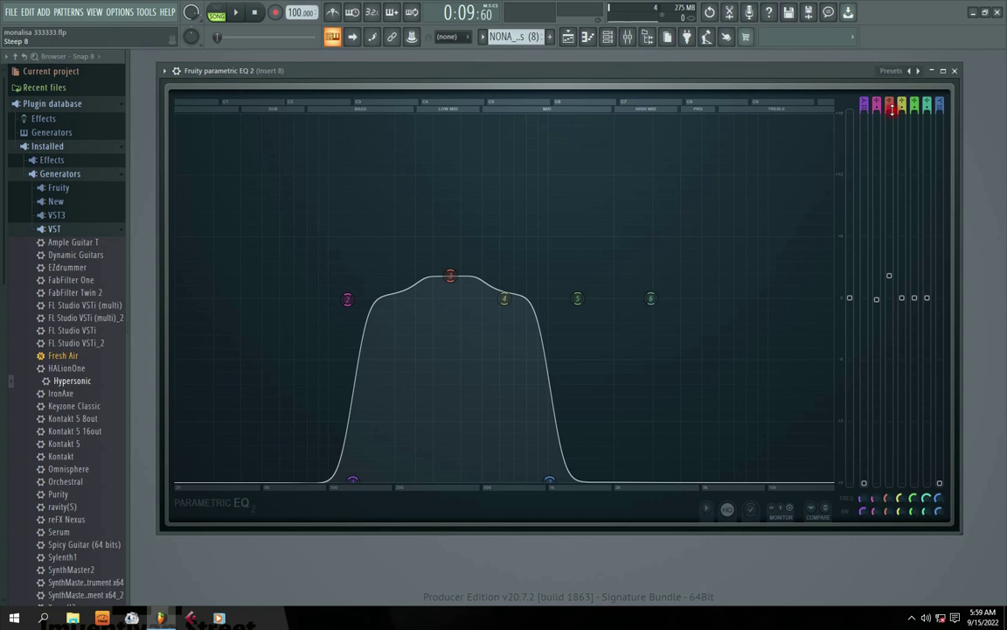
drag(890, 109, 889, 109)
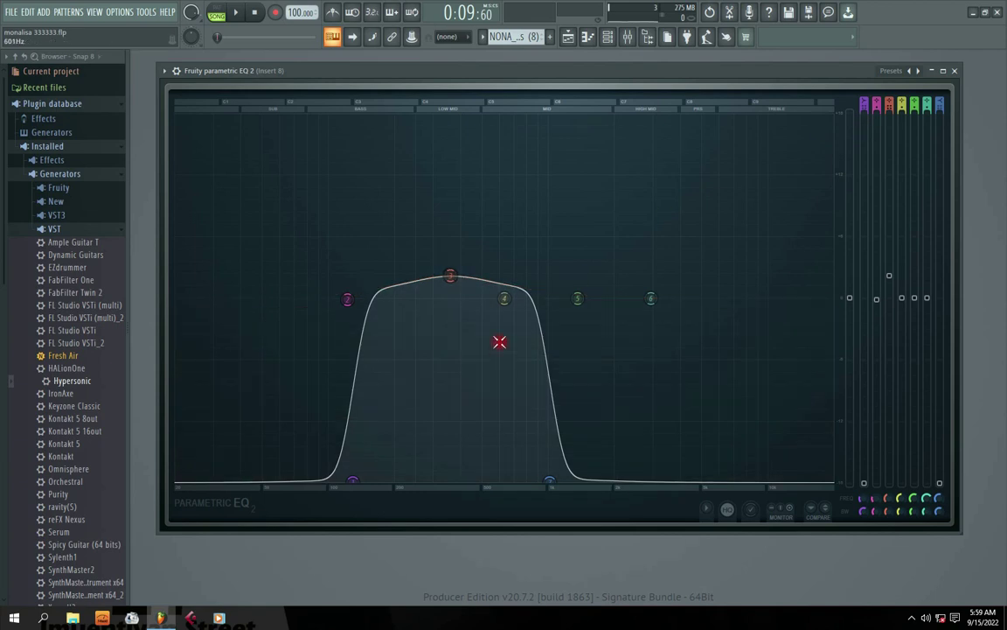
key(space)
mouse_move(449, 275)
mouse_down()
mouse_move(448, 331)
mouse_move(448, 298)
mouse_up()
key(space)
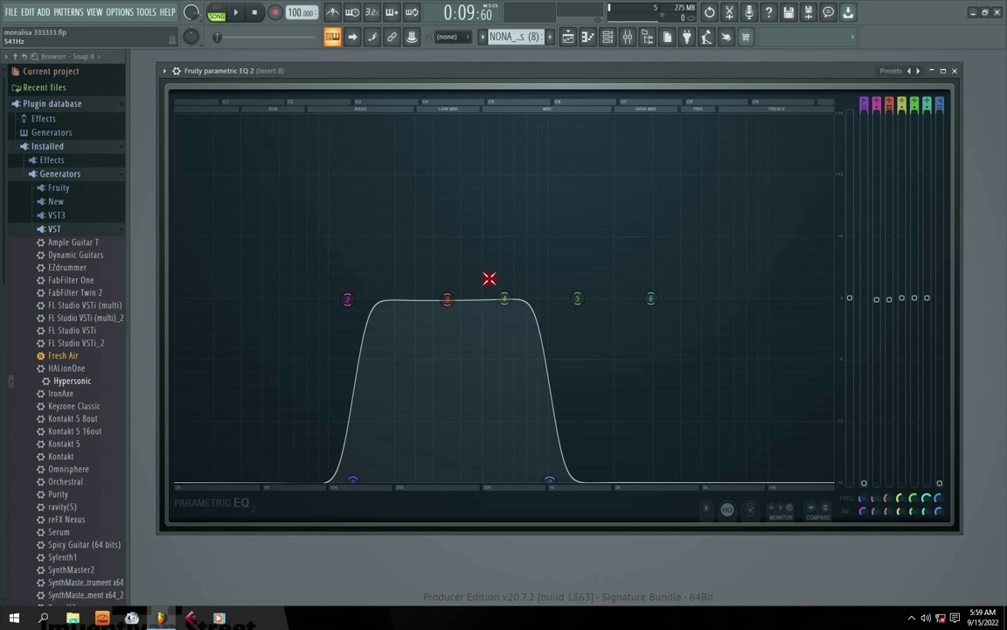
- Boost band 3 to about 3.5 dB near 355 Hz, audition the song, and flatten the band back to the 0 dB line
key(space)
drag(447, 303, 452, 265)
key(space)
key(space)
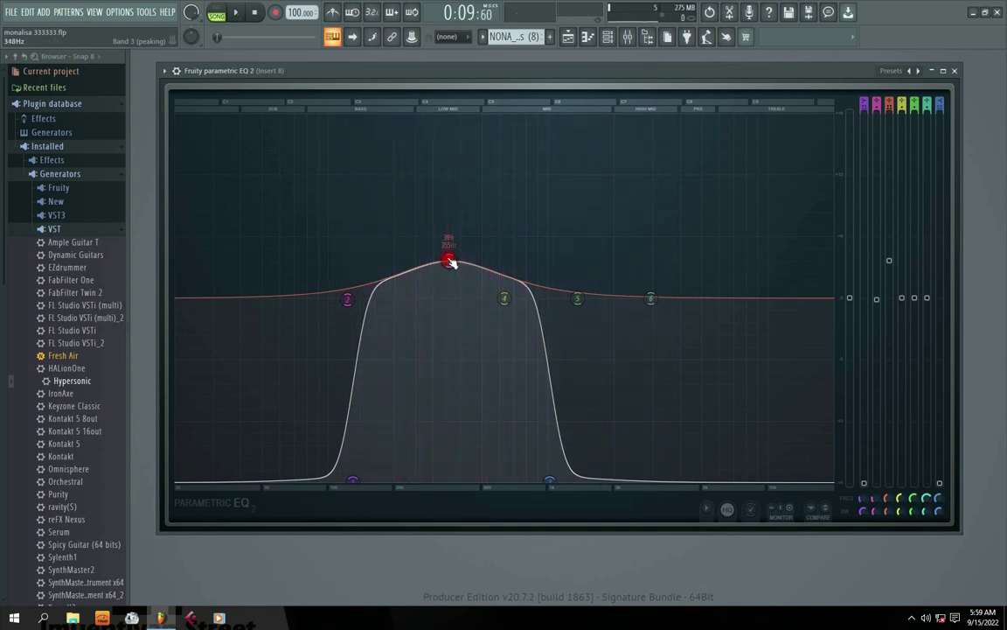
drag(451, 267, 452, 300)
key(space)
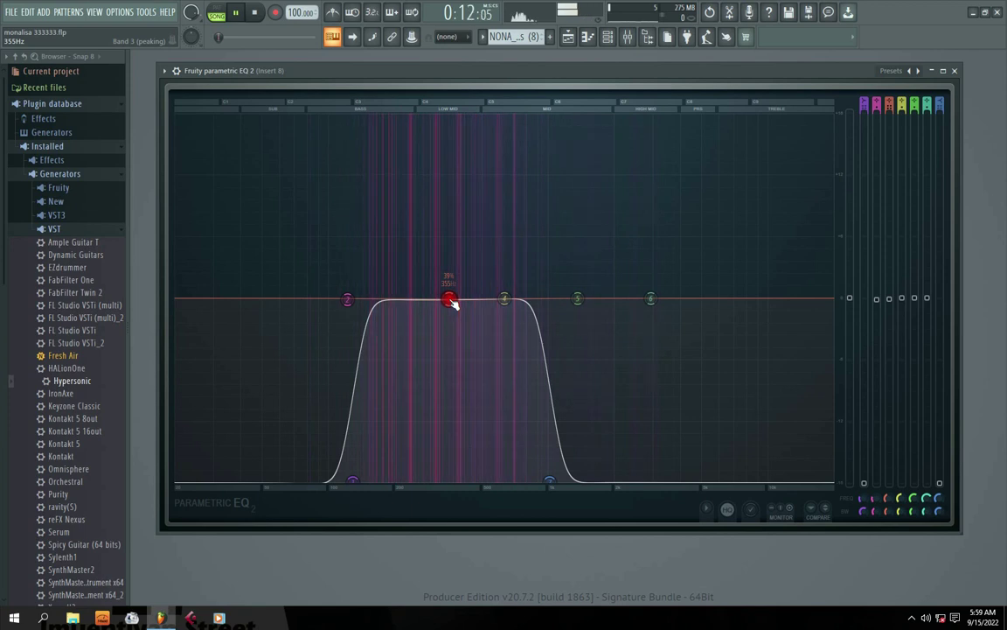
- Shift band 3 to 362 Hz along the 0 dB line, audition the song, and reposition the EQ window slightly
mouse_move(451, 300)
mouse_down()
mouse_move(447, 371)
mouse_move(451, 299)
mouse_up()
key(space)
key(space)
click(504, 298)
click(451, 302)
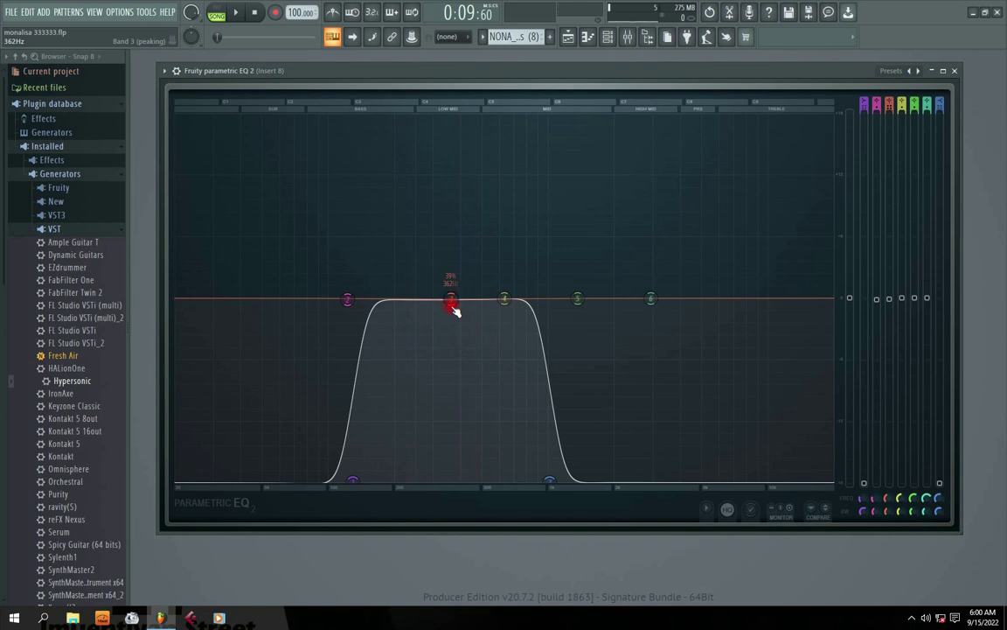
drag(586, 71, 612, 65)
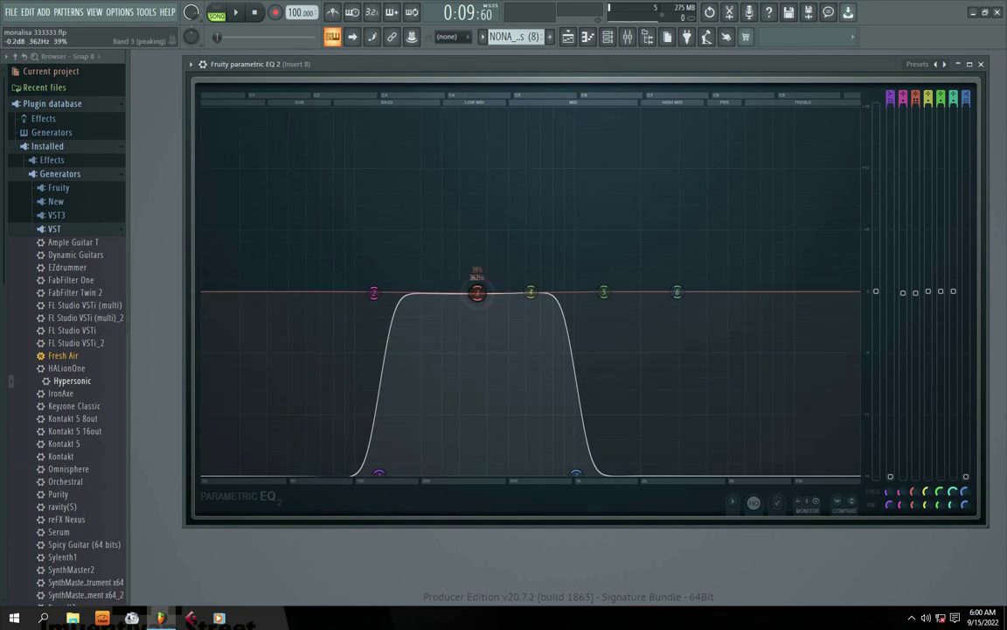
- Cut band 3 to about -7.5 dB near 359 Hz, audition the song, and fine-tune the depth of the cut
drag(477, 294, 477, 366)
key(space)
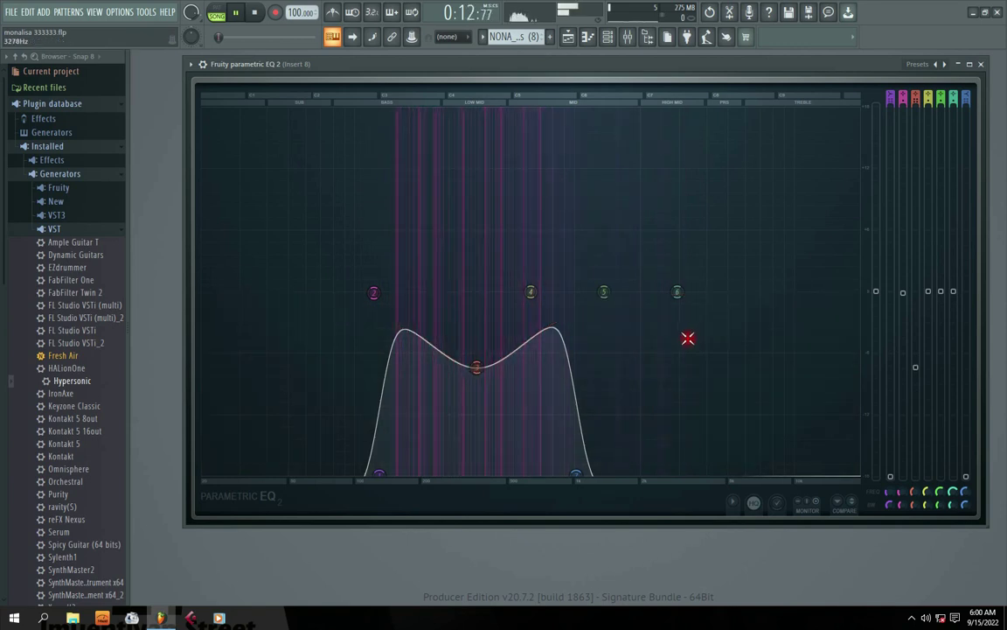
key(space)
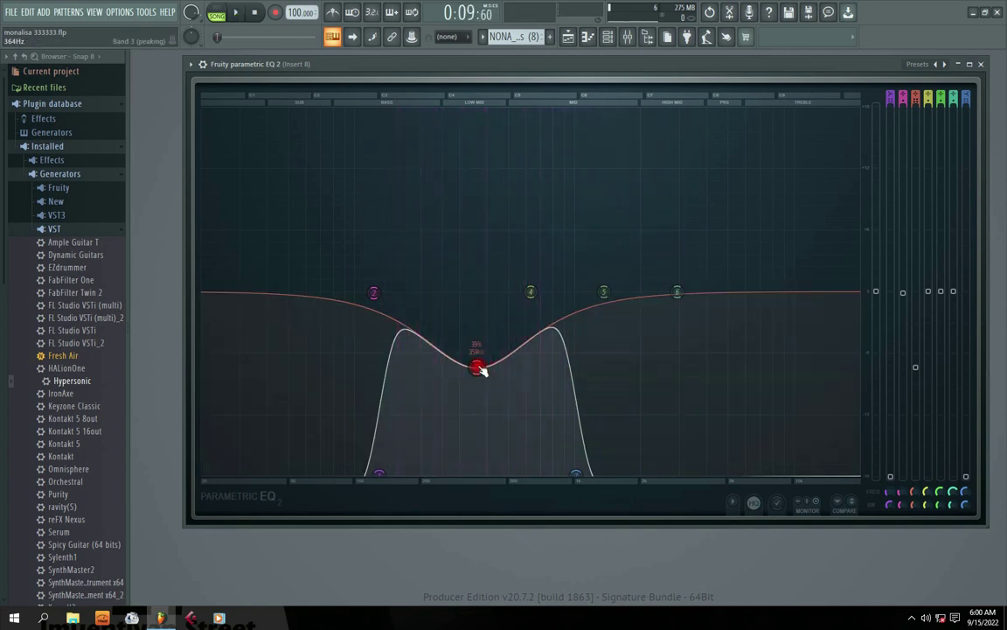
mouse_move(479, 369)
mouse_down()
mouse_move(477, 350)
mouse_move(477, 380)
mouse_up()
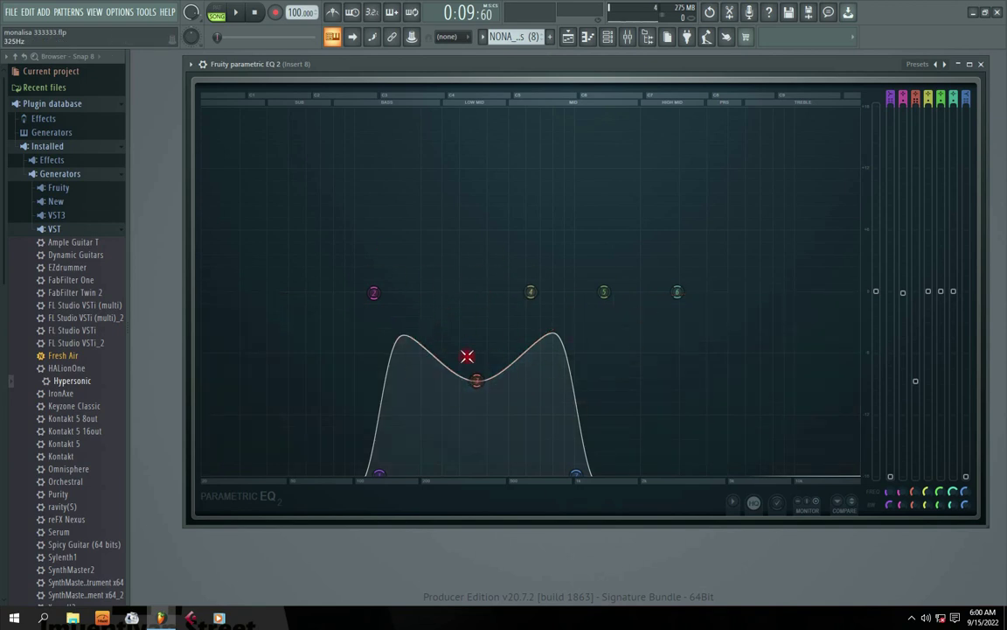
mouse_move(476, 378)
mouse_down()
mouse_move(474, 352)
mouse_move(475, 364)
mouse_up()
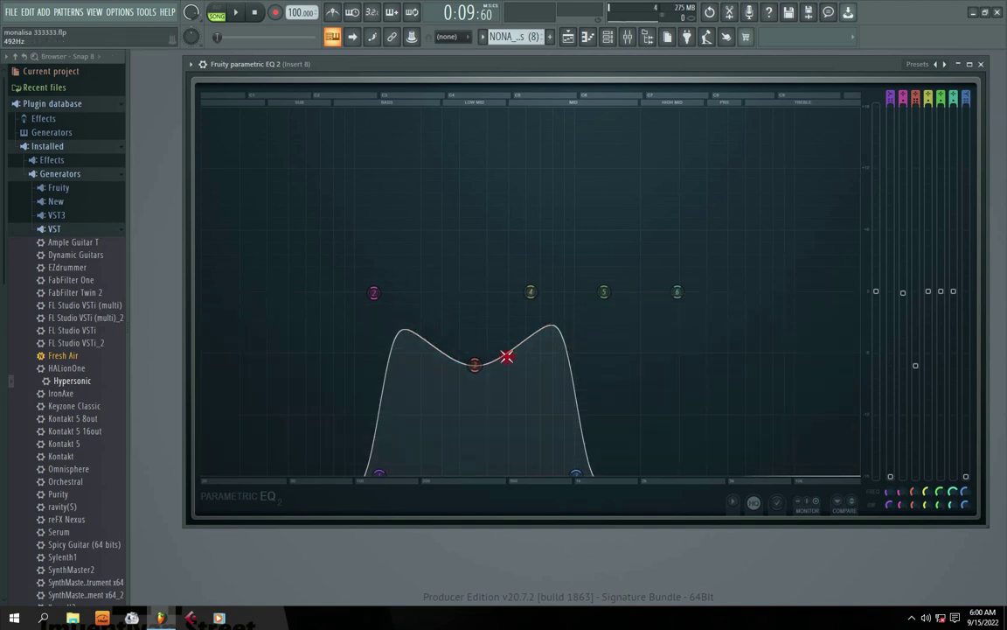
- Ease band 3's cut to about -6 dB and vary its bandwidth between a narrow notch and a wider dip
drag(479, 370, 484, 365)
mouse_move(496, 353)
mouse_down()
mouse_move(478, 346)
mouse_move(477, 299)
mouse_move(478, 359)
mouse_up()
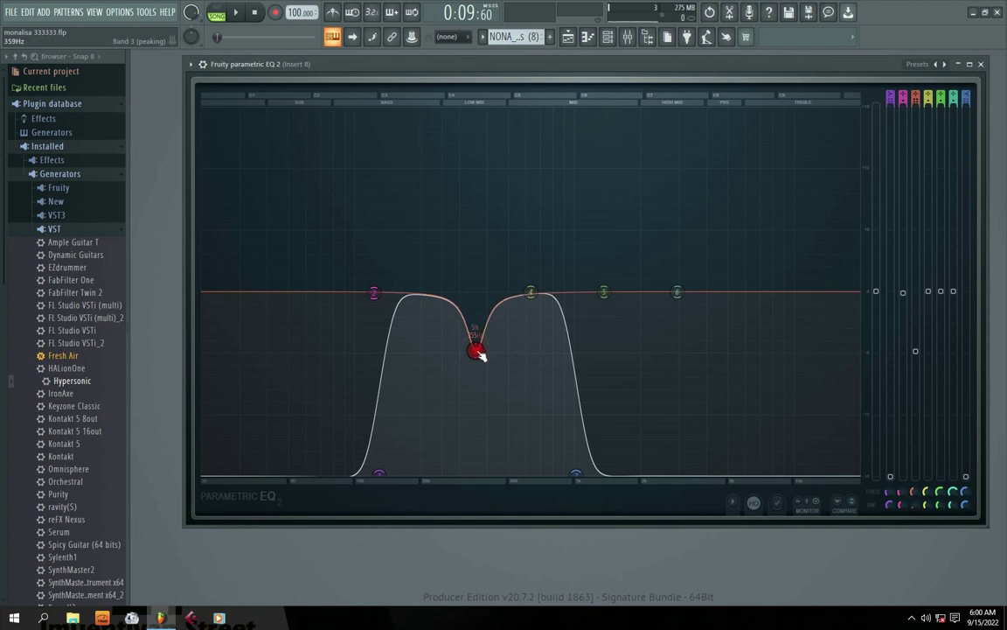
scroll(478, 354, up, 2)
scroll(477, 354, down, 3)
scroll(477, 353, up, 3)
scroll(478, 353, down, 2)
- Deepen band 3's cut to -9.7 dB at 355 Hz, audition the song, and widen its bandwidth to 25%
drag(475, 350, 481, 394)
key(space)
key(space)
scroll(479, 394, up, 6)
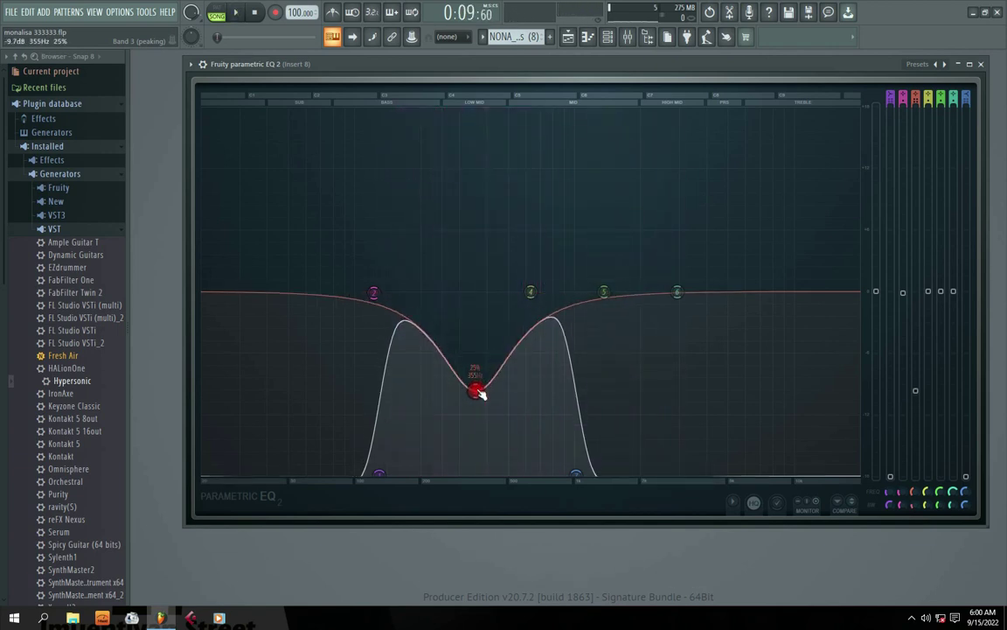
- Widen band 3's bandwidth to 50%, ease its cut to about -4.5 dB at 336 Hz, and audition the song
scroll(480, 393, up, 4)
drag(480, 393, 473, 343)
key(space)
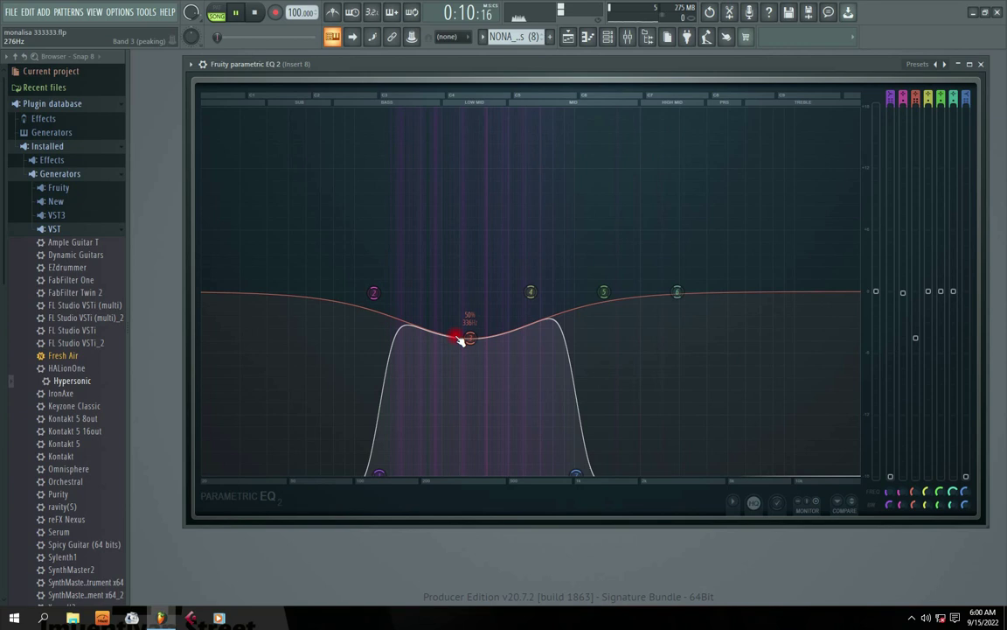
key(space)
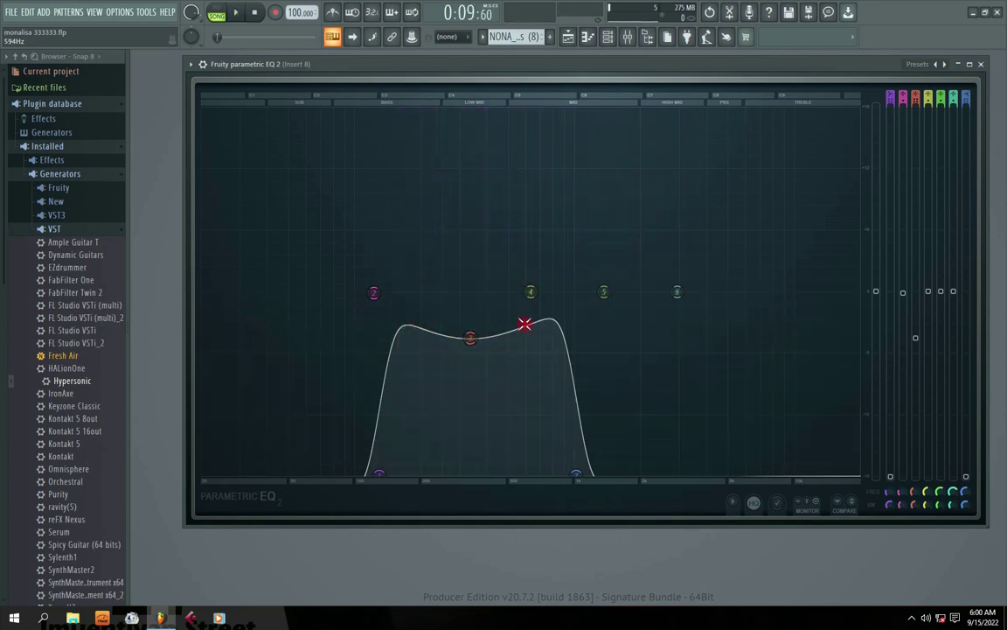
- Narrow band 3's bandwidth again and deepen its cut to about -15 dB
drag(470, 339, 474, 318)
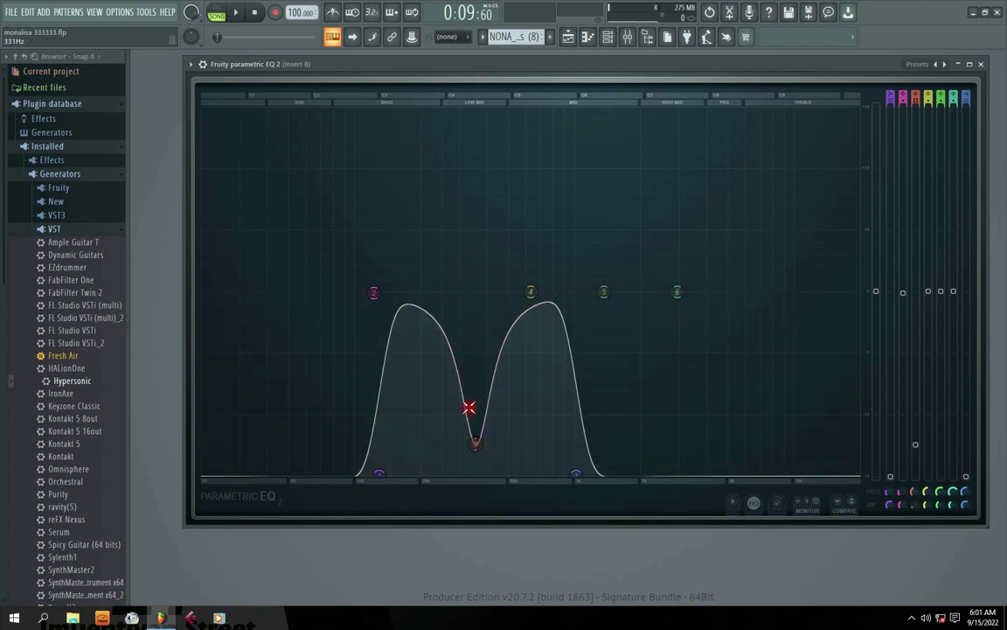
click(469, 456)
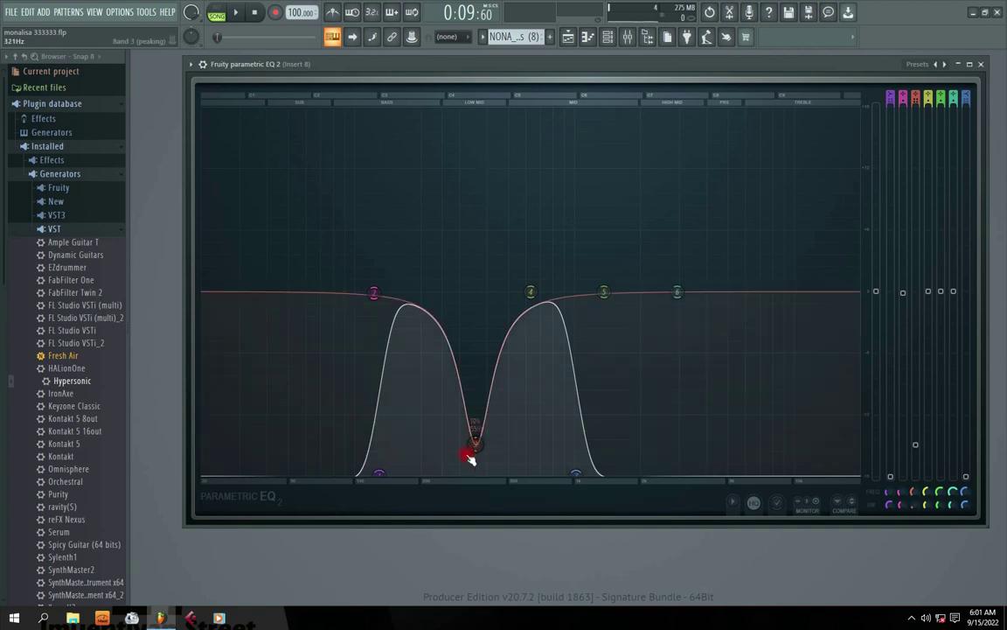
- Raise band 3 back to 0.0 dB at 369 Hz with a 25% bandwidth
drag(477, 448, 480, 288)
scroll(481, 334, down, 3)
scroll(481, 333, up, 8)
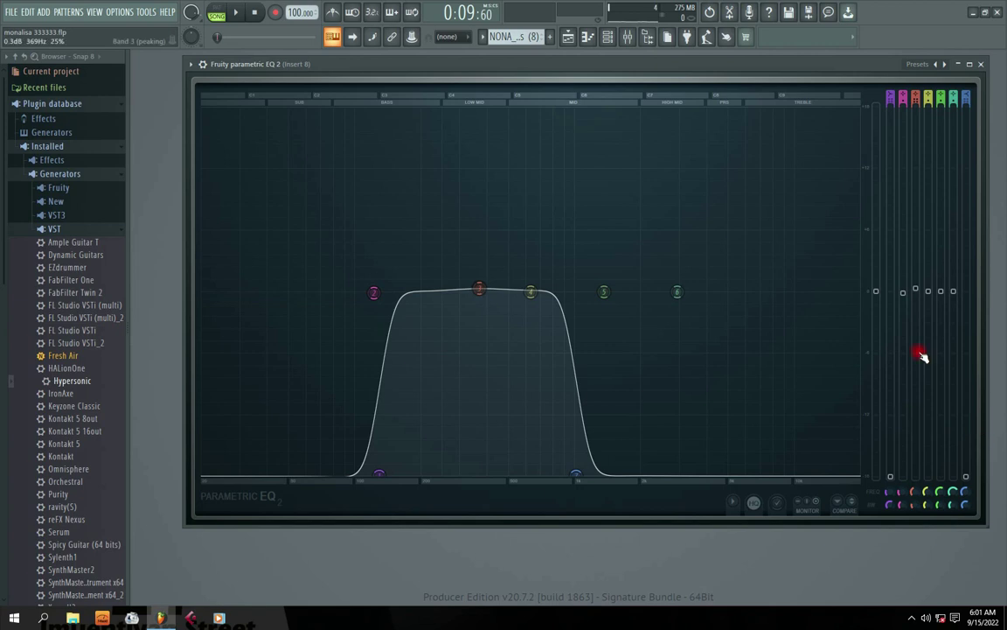
mouse_move(915, 289)
mouse_down()
mouse_move(916, 303)
mouse_move(916, 292)
mouse_up()
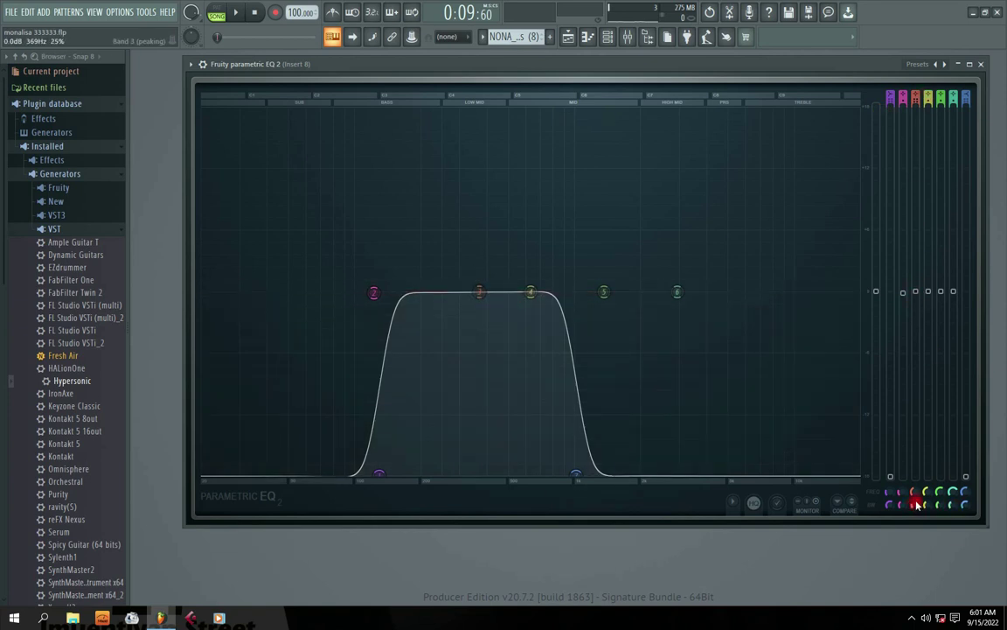
- Cut band 3 to -2.6 dB at 364 Hz and vary its bandwidth between 3% and 37%, settling on 28%
drag(916, 507, 915, 503)
drag(480, 292, 479, 319)
mouse_move(918, 504)
mouse_down()
mouse_move(919, 535)
mouse_move(916, 509)
mouse_up()
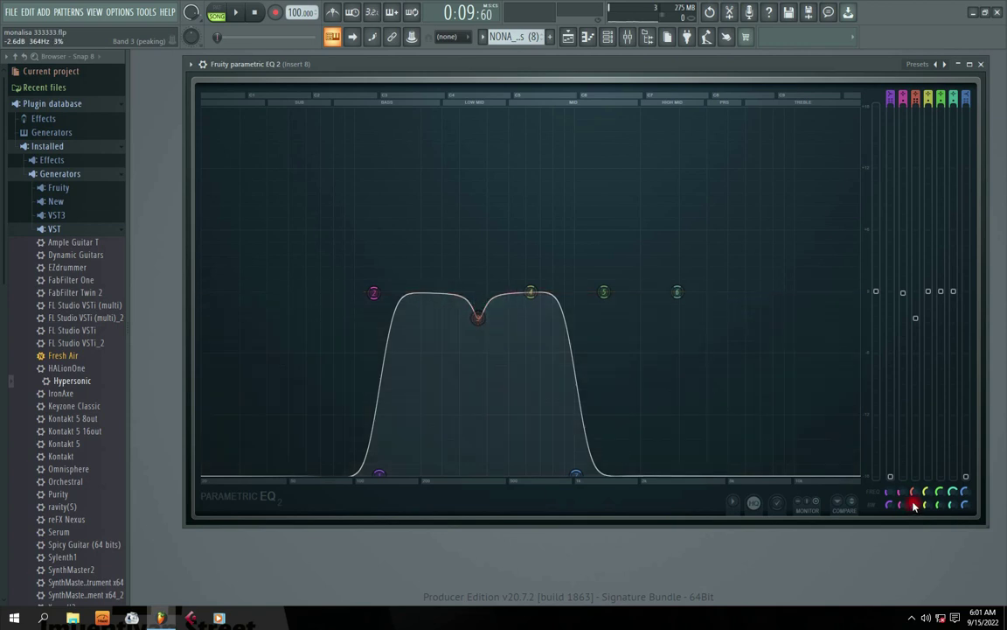
drag(914, 506, 914, 457)
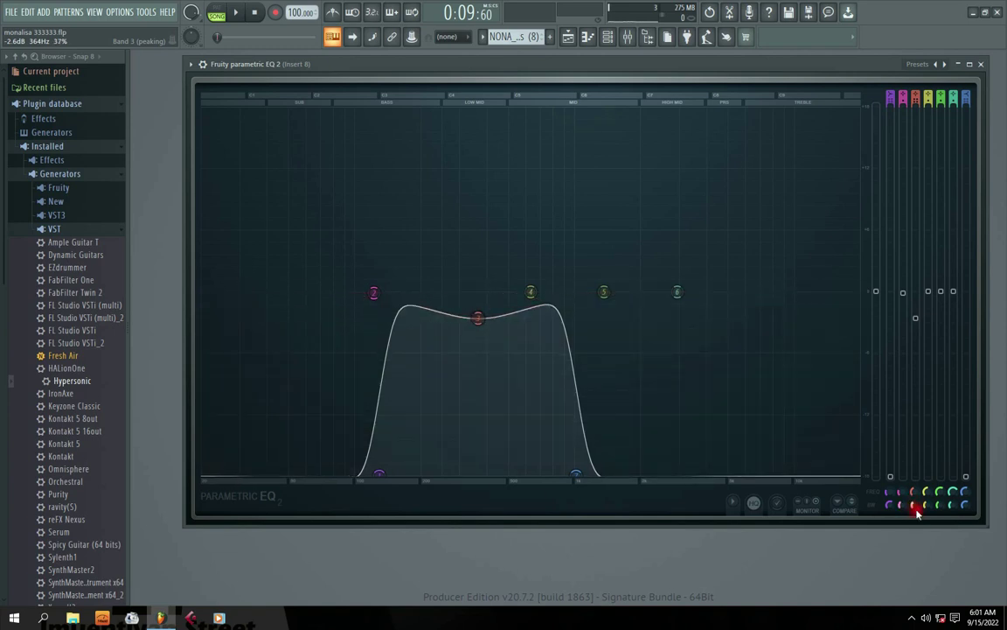
drag(919, 505, 918, 511)
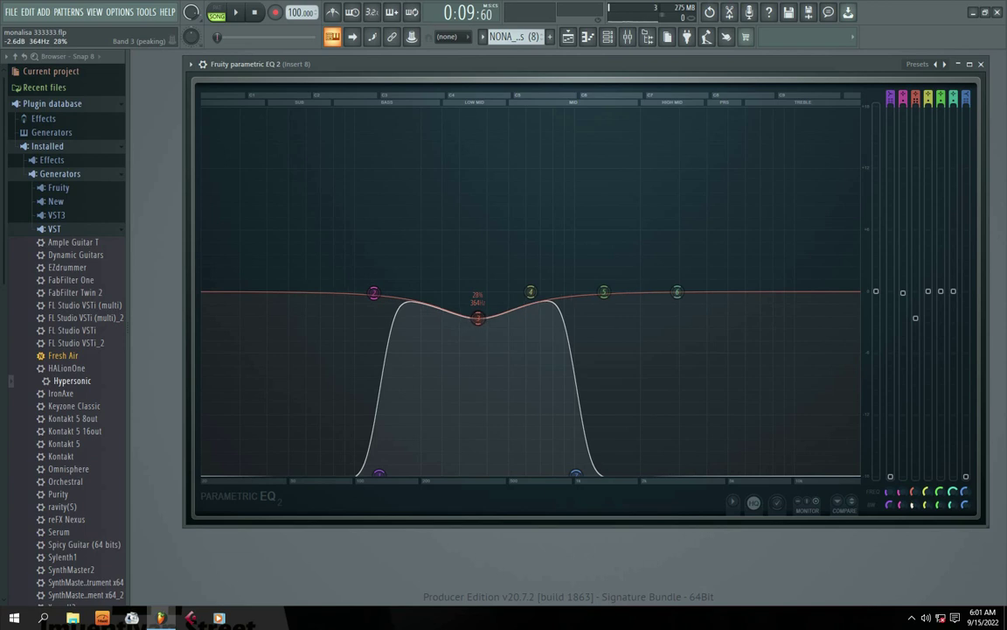
- Boost band 3 at about 355 Hz, audition the song, and widen its bandwidth into a broad plateau
drag(478, 318, 475, 254)
key(space)
key(space)
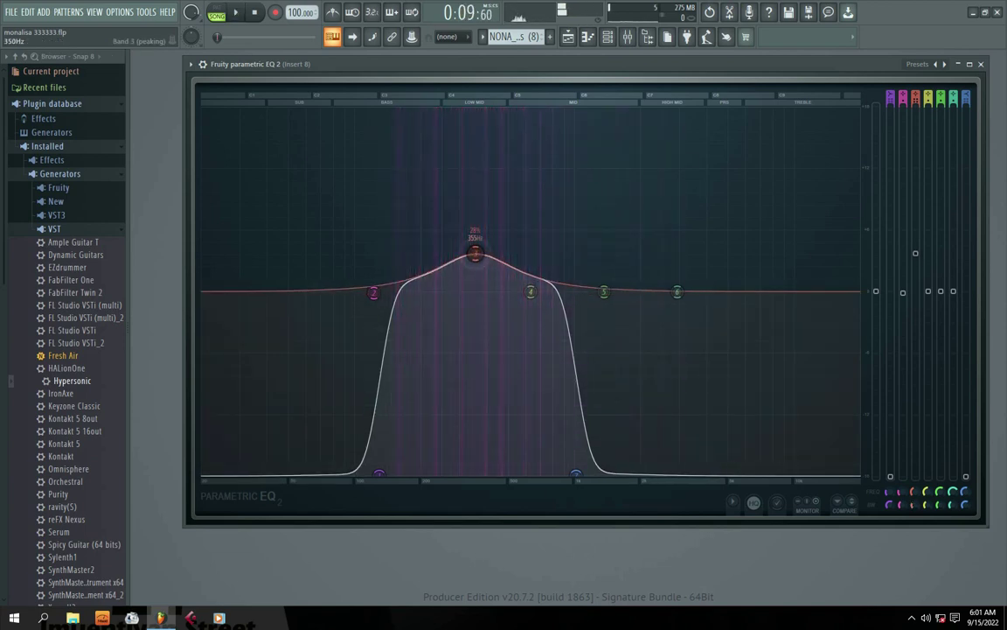
drag(916, 508, 916, 444)
mouse_move(475, 254)
mouse_down()
mouse_move(476, 232)
mouse_move(473, 256)
mouse_up()
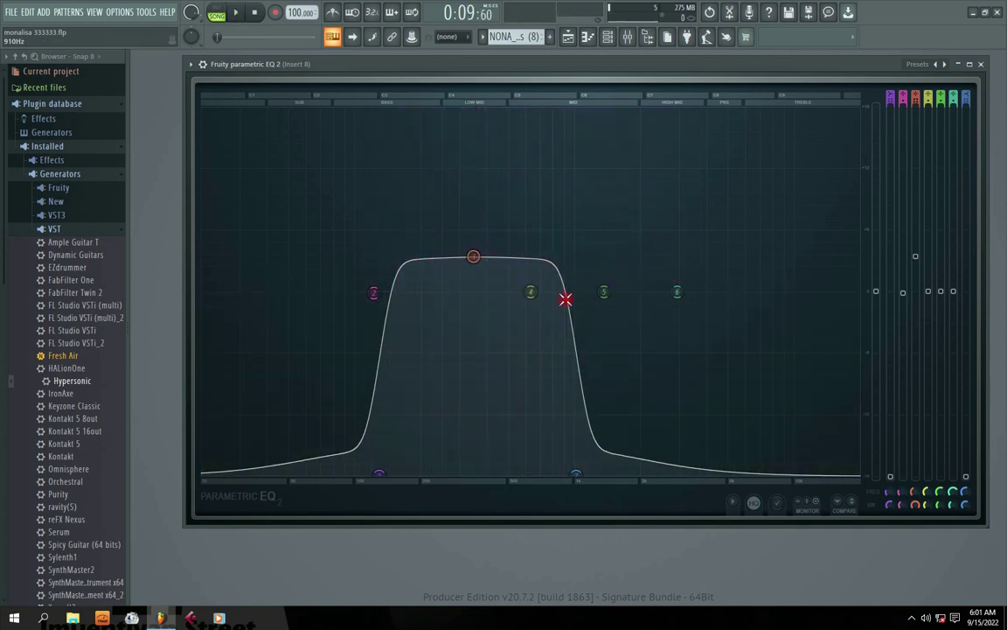
- Reduce band 3's boost to 0.9 dB at 343 Hz and narrow its bandwidth to 0%
mouse_move(473, 256)
drag(473, 257, 471, 281)
key(space)
drag(918, 506, 918, 593)
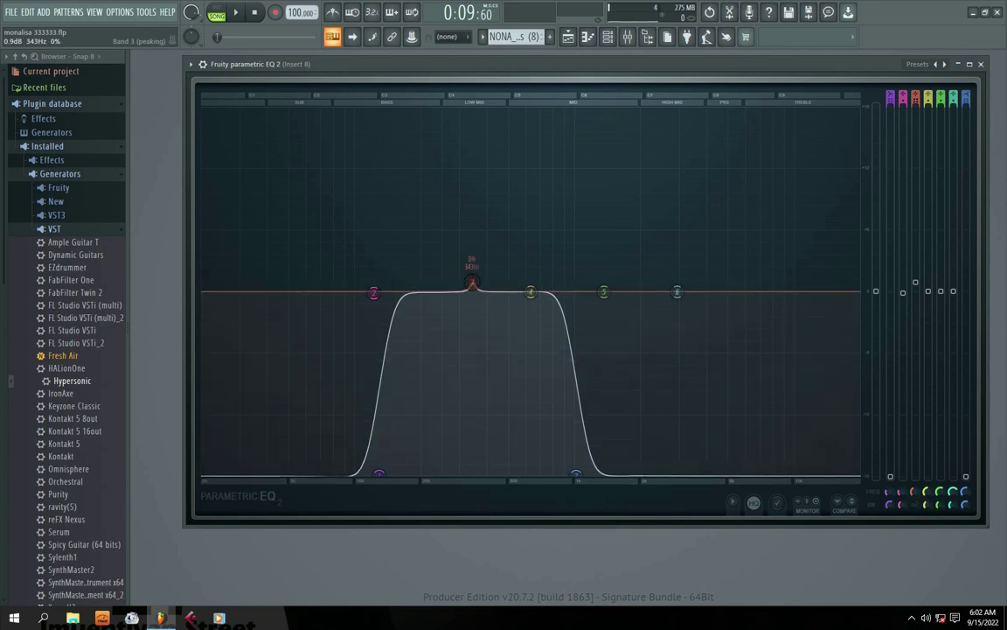
- Raise the narrow band 3 into a near-maximum peak around 310 Hz and audition the song
key(space)
drag(472, 207, 465, 121)
key(space)
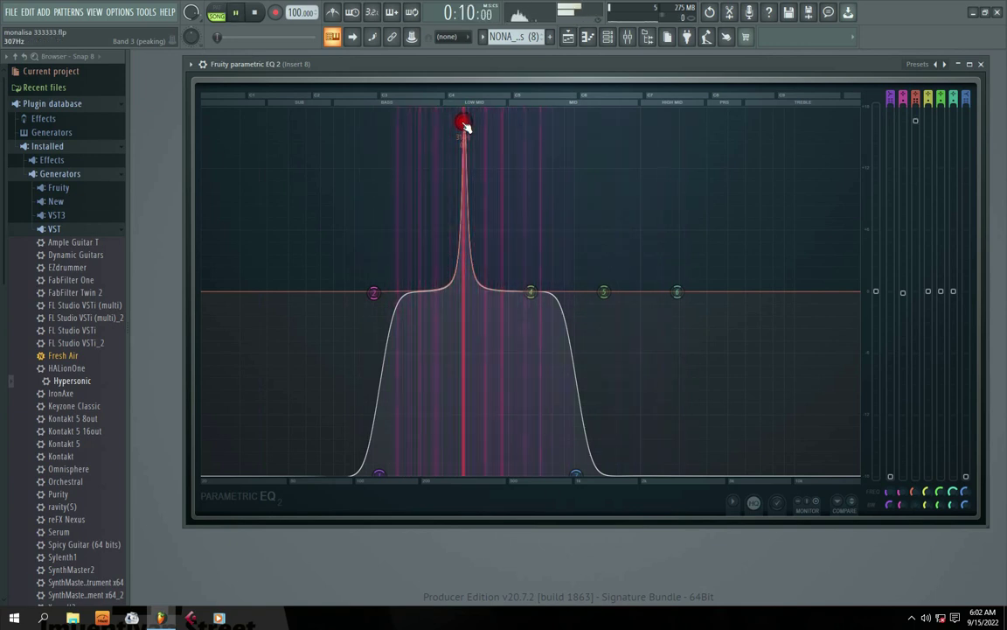
drag(466, 129, 469, 130)
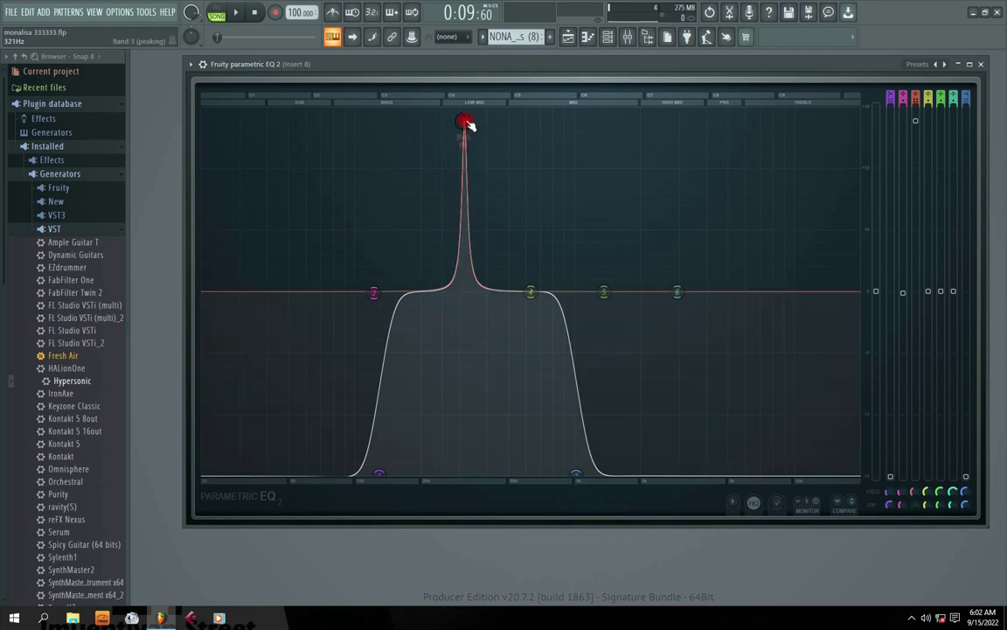
key(space)
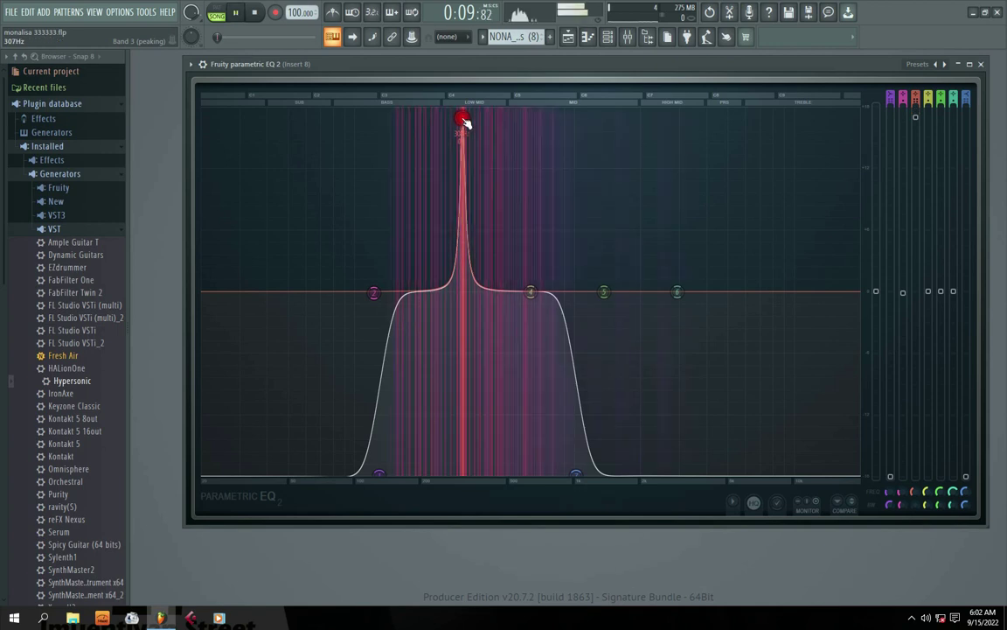
- Lower band 3's narrow peak through 8.8 dB into a deep notch near 325 Hz while the song plays
drag(464, 122, 462, 198)
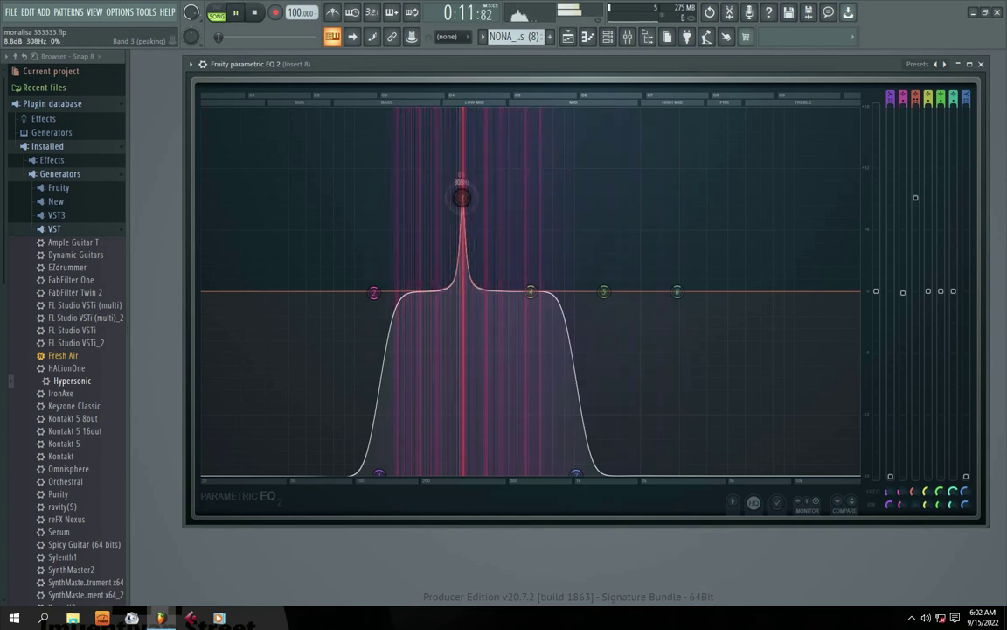
drag(460, 270, 461, 305)
drag(462, 378, 466, 419)
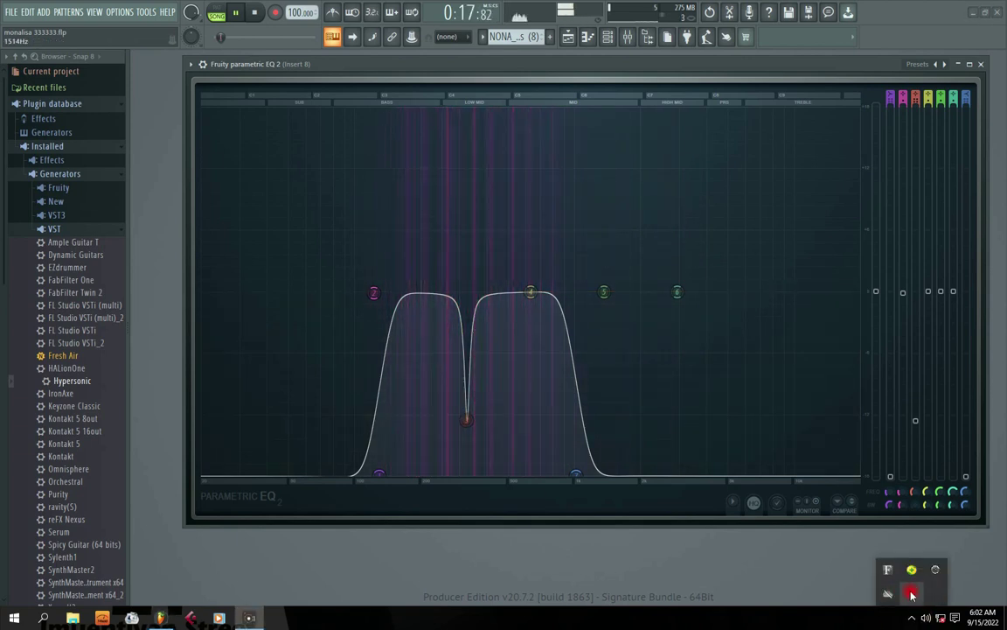
- Return to the EQ, bring band 3 back to about 0 dB near 314 Hz, and audition the song
key(F6)
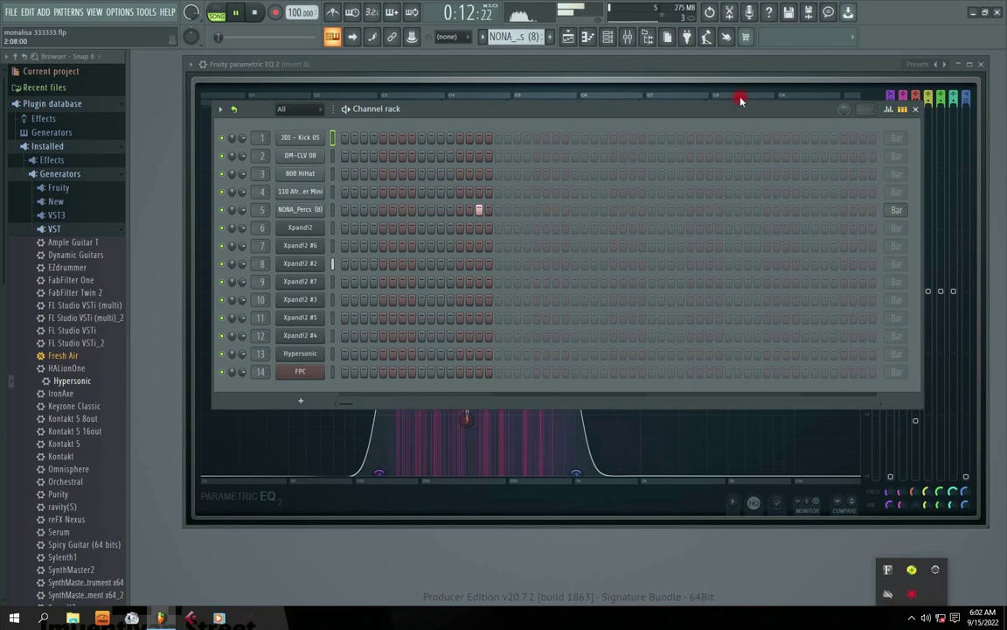
click(735, 66)
key(space)
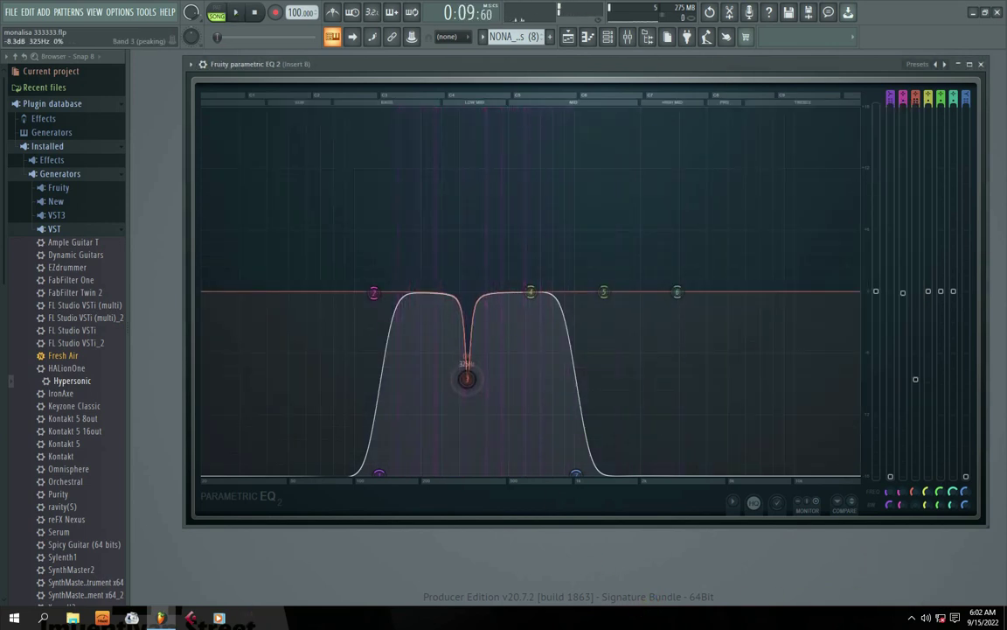
drag(463, 294, 463, 290)
key(space)
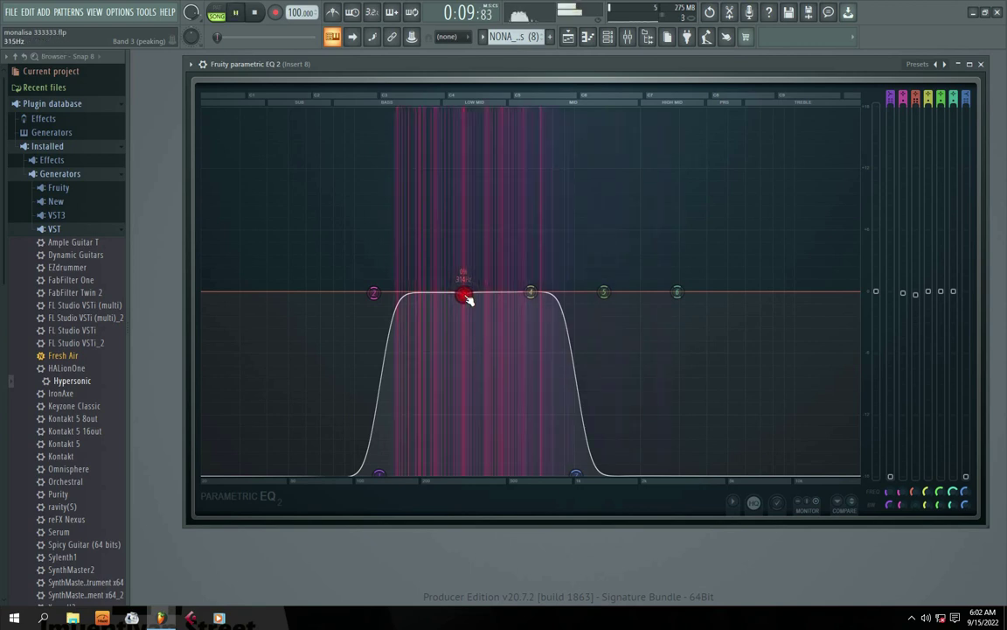
key(space)
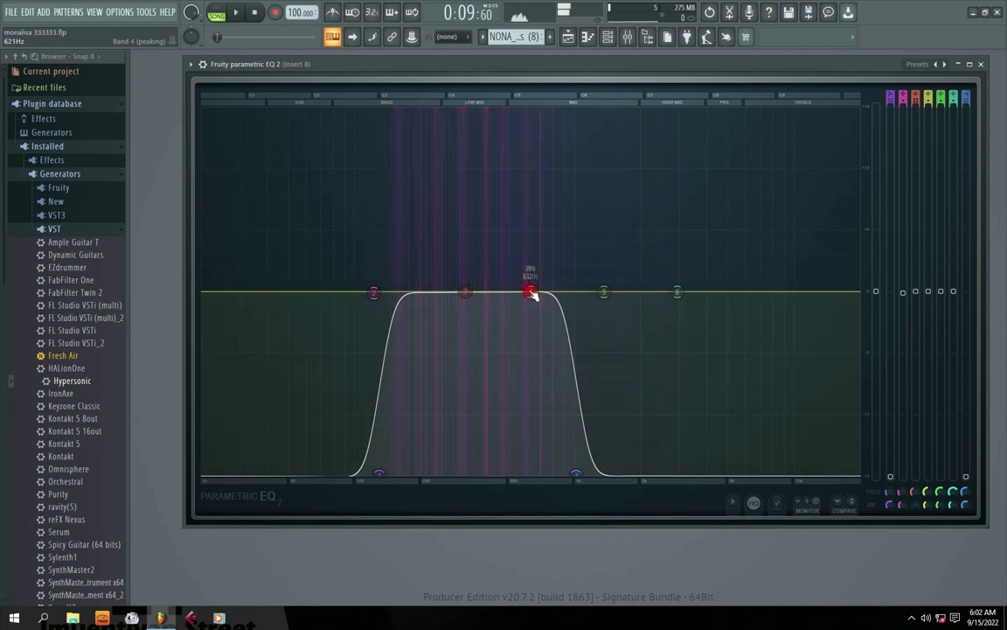
- Shift band 2 to a lower frequency and band 4 to a higher one at about 0 dB, auditioning the song
key(space)
drag(372, 292, 336, 290)
key(space)
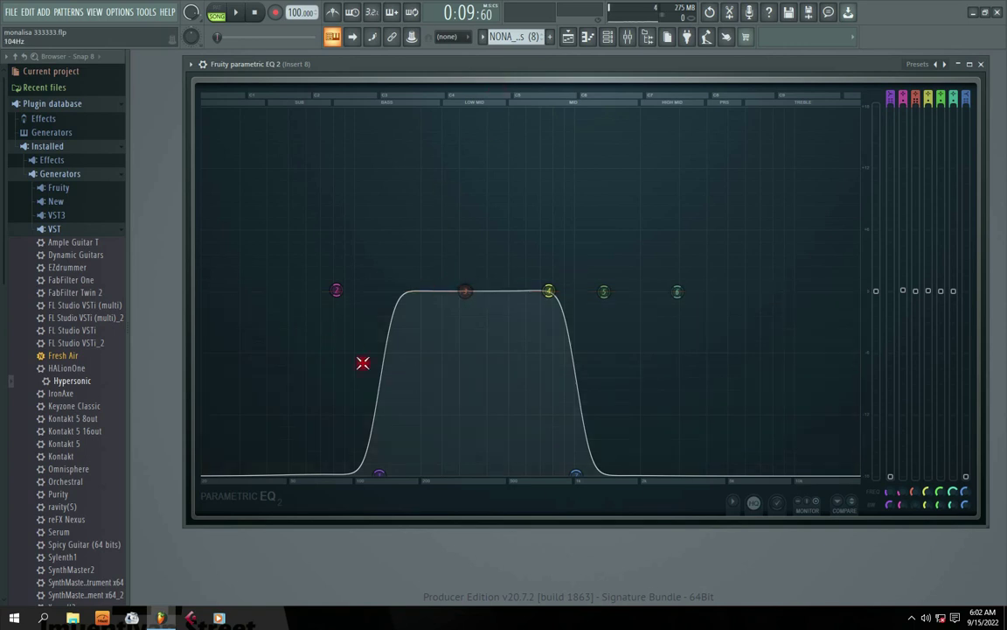
- Widen the passed range by lowering band 1 and raising band 7 to about 5200 Hz, and shift bands 4 and 6 lower
drag(379, 473, 350, 473)
drag(577, 474, 730, 473)
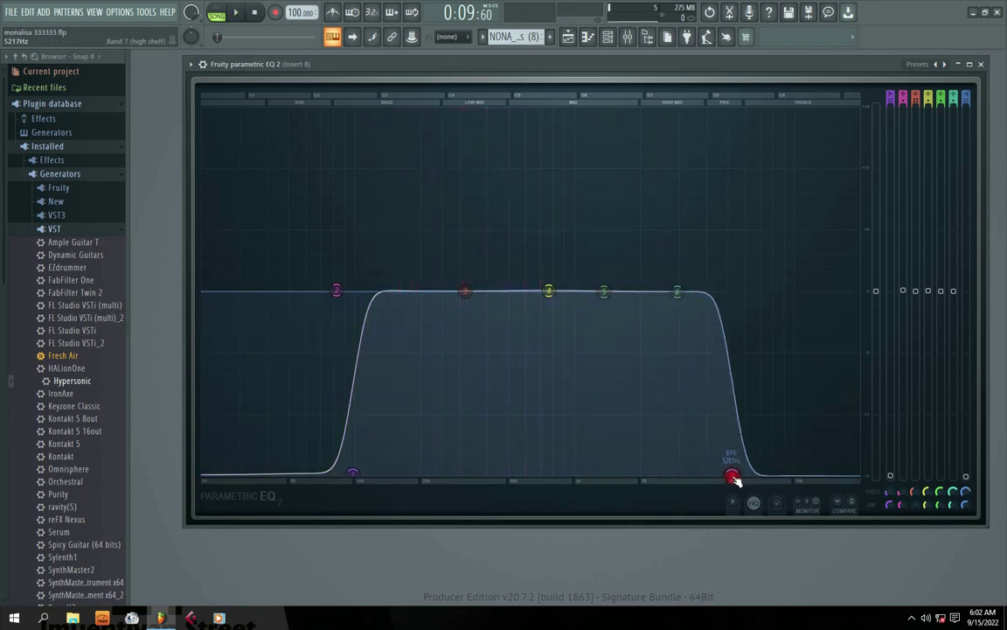
mouse_move(548, 292)
mouse_down()
mouse_move(537, 218)
mouse_move(536, 292)
mouse_up()
drag(677, 292, 644, 295)
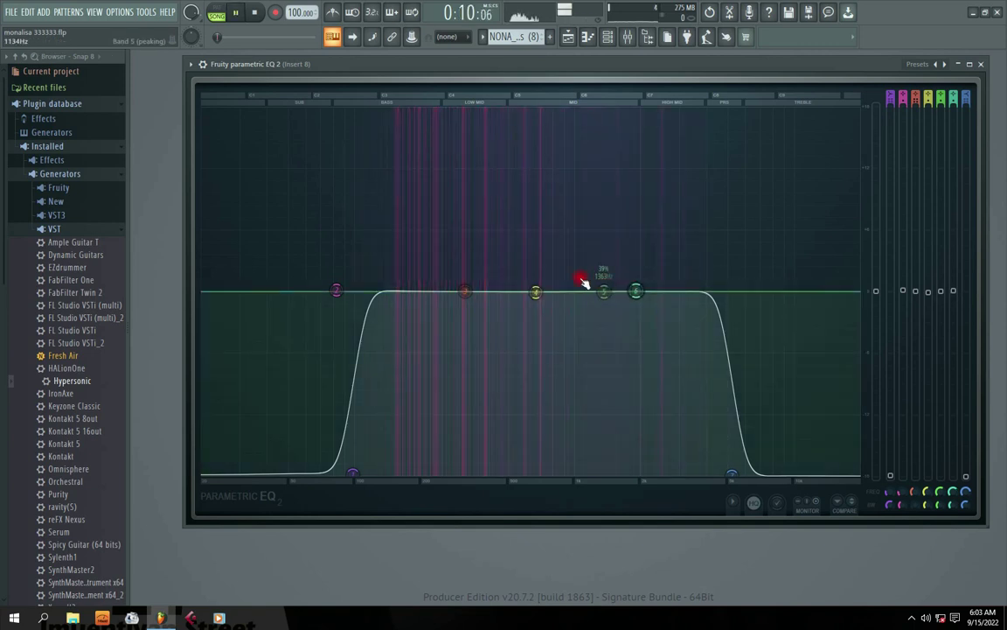
- Reset bands 1, 7, 2 and 3 to their default settings
click(355, 475)
drag(358, 474, 338, 452)
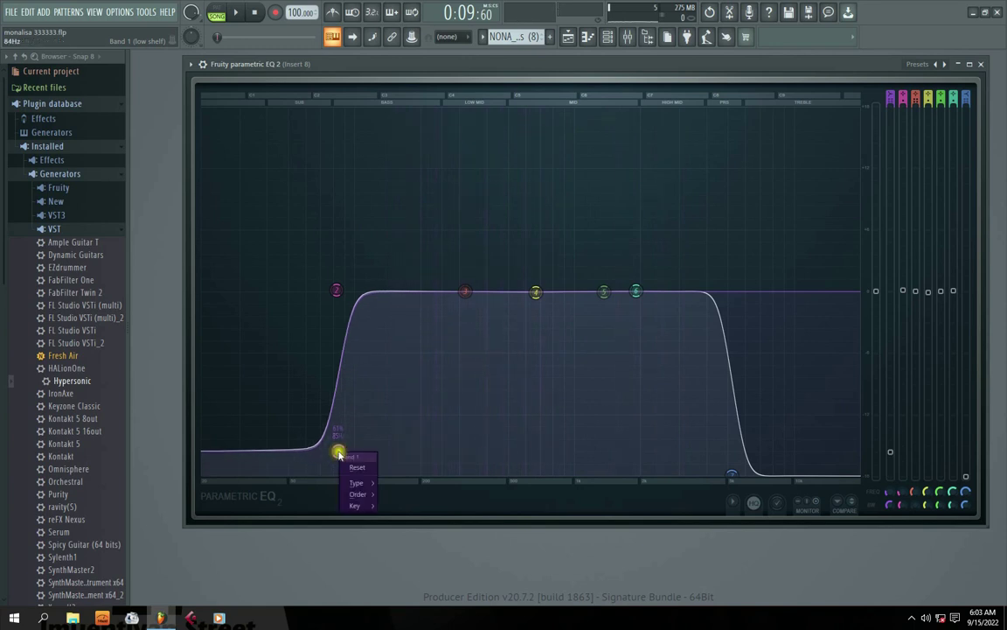
click(359, 469)
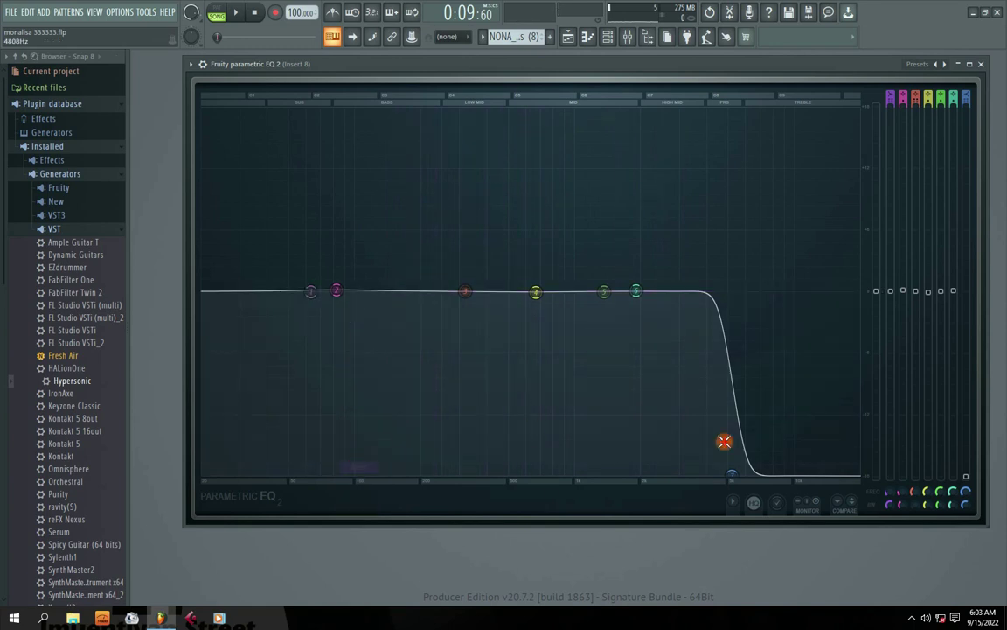
right_click(733, 479)
click(756, 491)
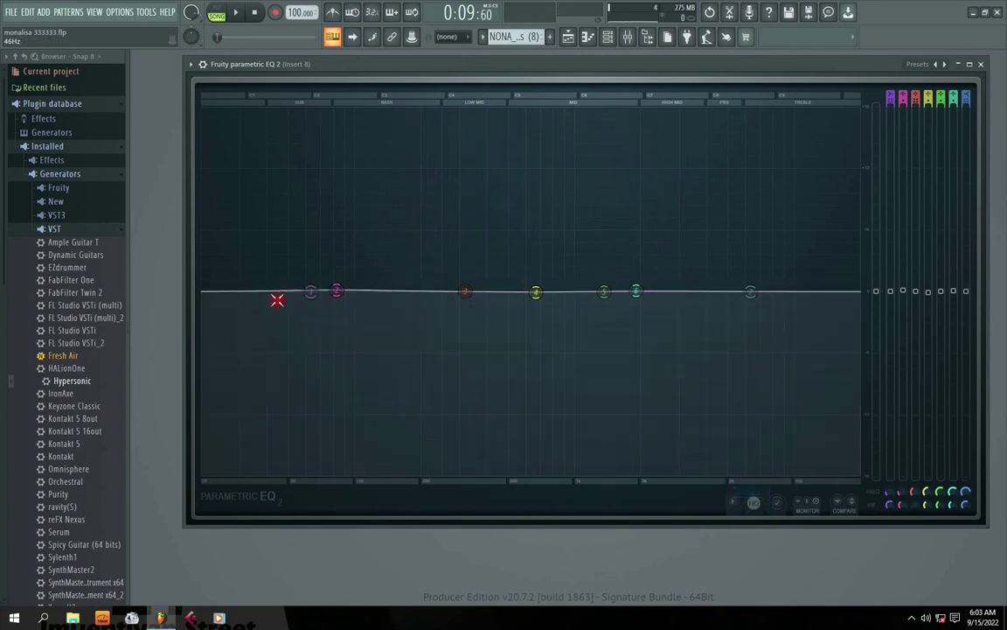
right_click(337, 290)
click(354, 307)
right_click(465, 291)
click(484, 307)
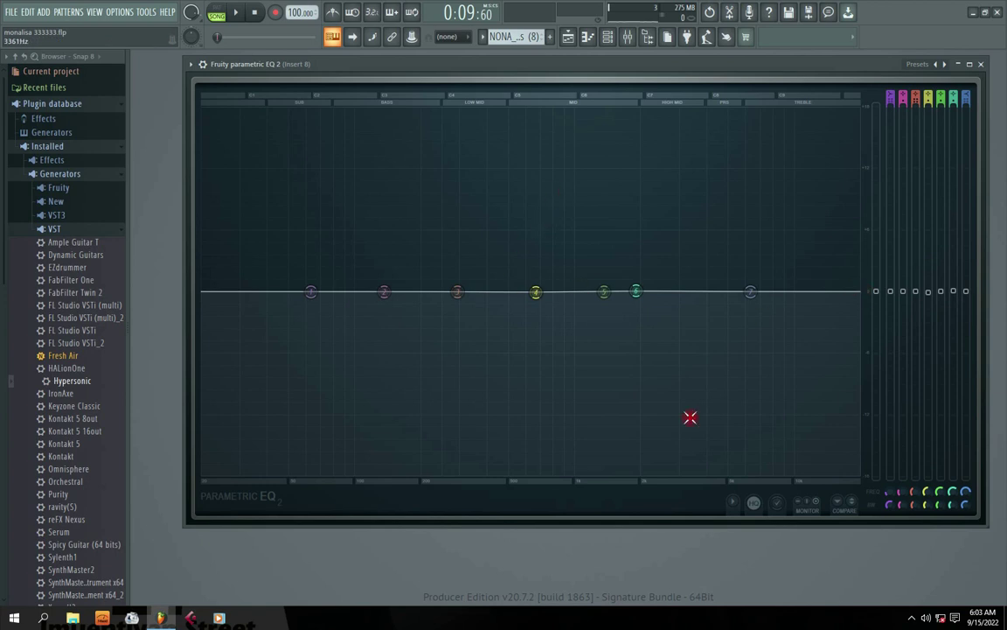
- Reposition the EQ window and set band 1's filter type to Band pass
drag(532, 68, 477, 76)
right_click(274, 303)
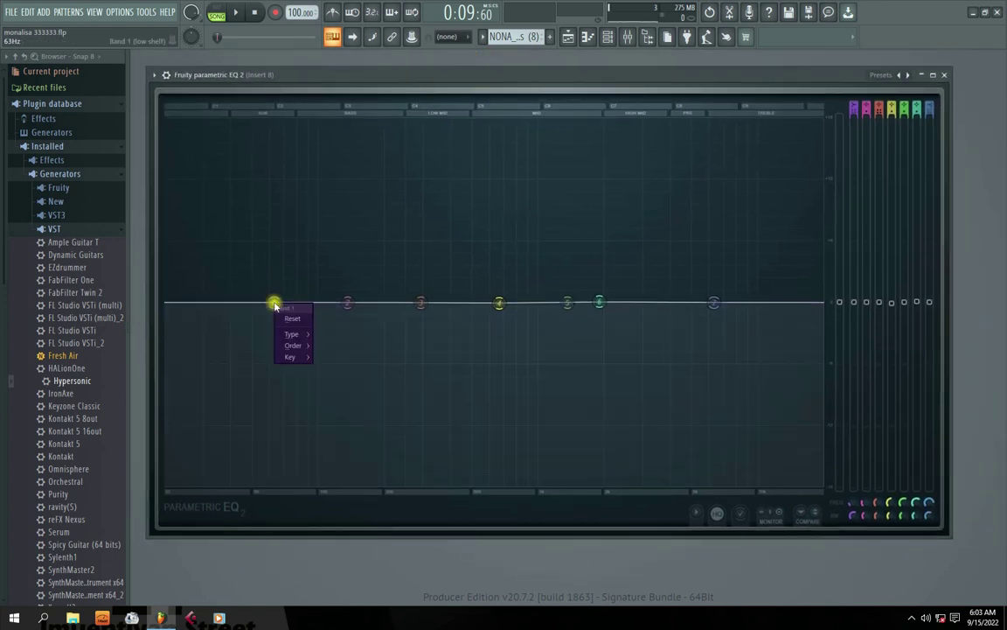
click(305, 337)
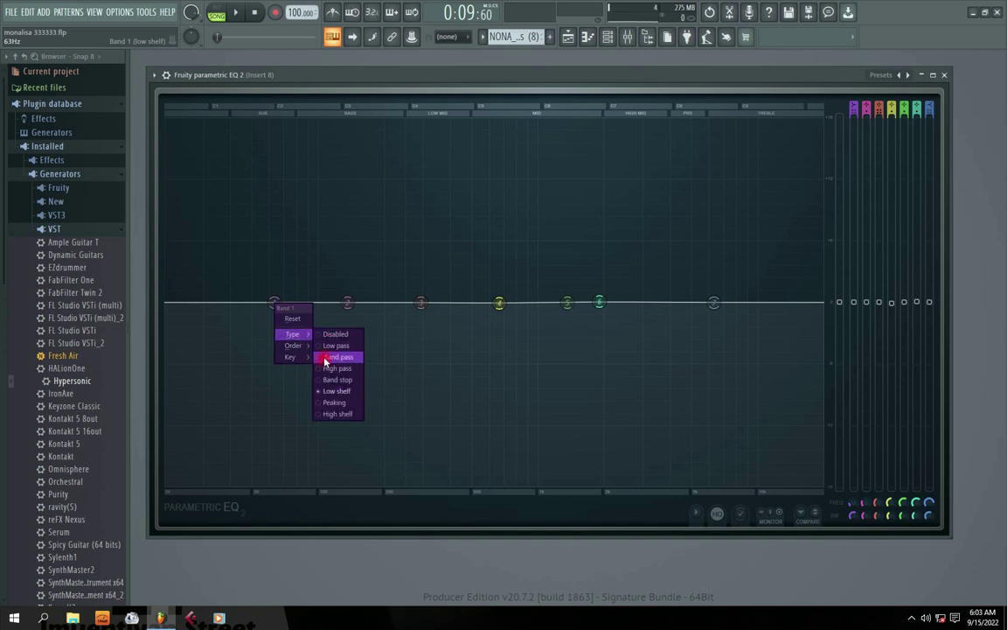
click(326, 357)
- Move the band 1 band-pass filter to about 365 Hz and audition the isolated frequencies
drag(274, 305, 444, 305)
key(space)
key(space)
key(space)
key(space)
key(space)
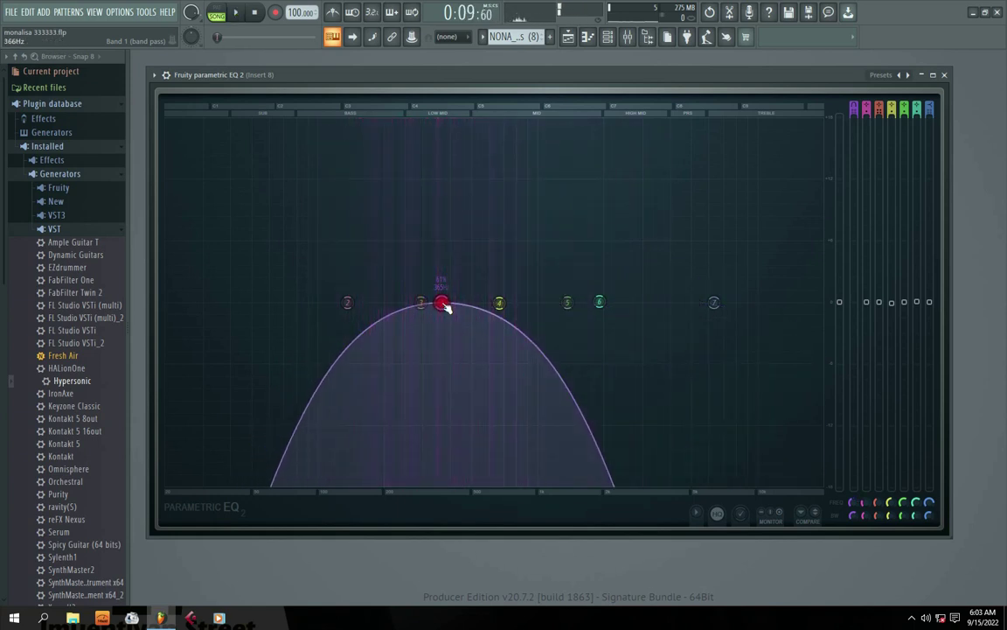
key(space)
- Move band 1 back to about 63 Hz and set its filter type to High pass
drag(444, 305, 274, 303)
key(space)
right_click(275, 304)
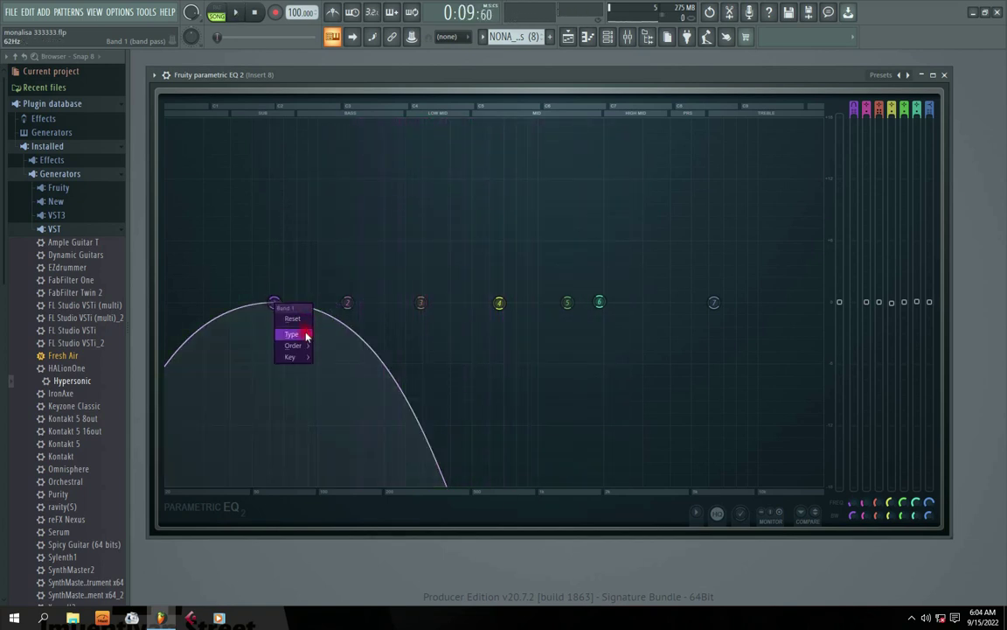
mouse_move(306, 335)
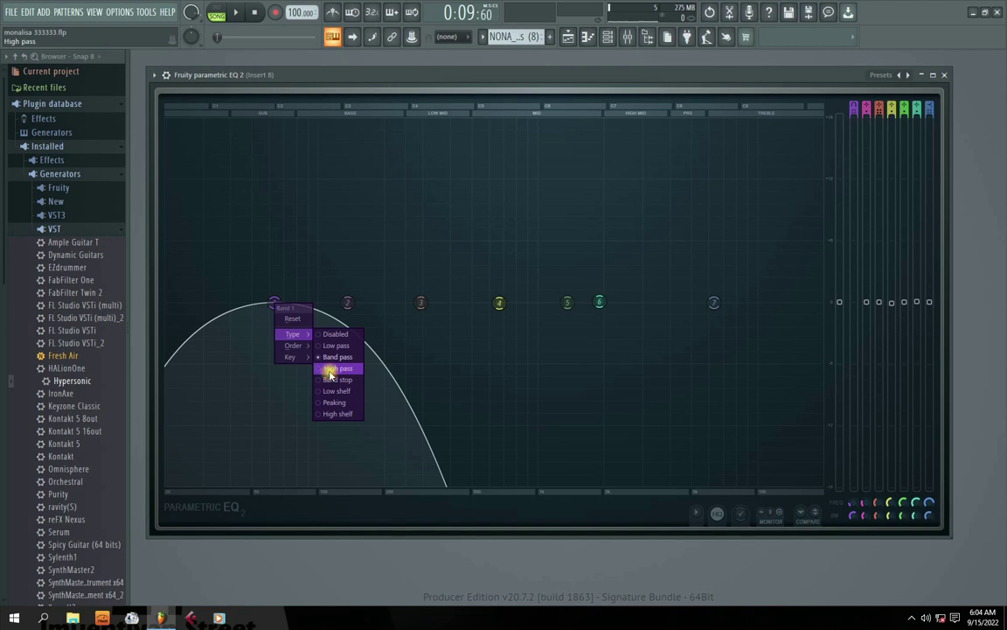
click(330, 369)
- Vary band 1's bandwidth, settle on 56%, and lower the high-pass cutoff to 51 Hz while the song plays
scroll(275, 305, down, 3)
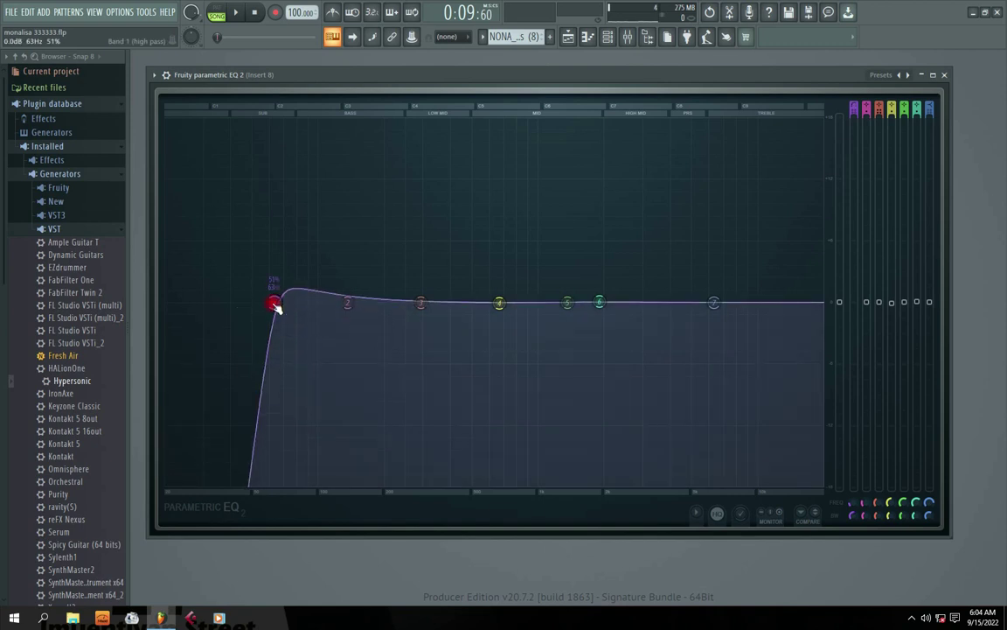
scroll(277, 306, down, 3)
scroll(277, 306, up, 6)
scroll(278, 306, down, 3)
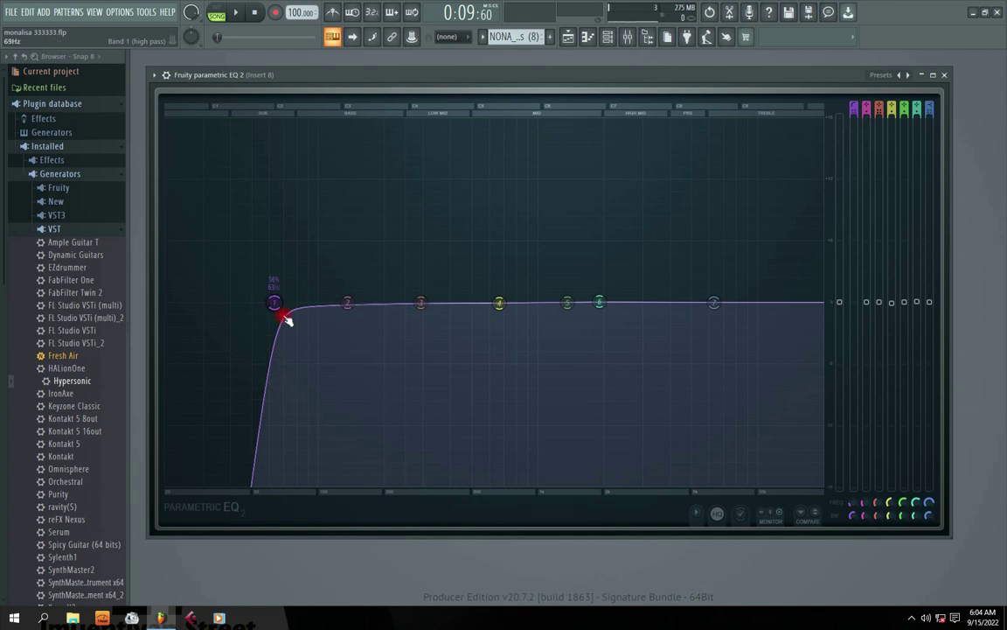
scroll(276, 308, up, 3)
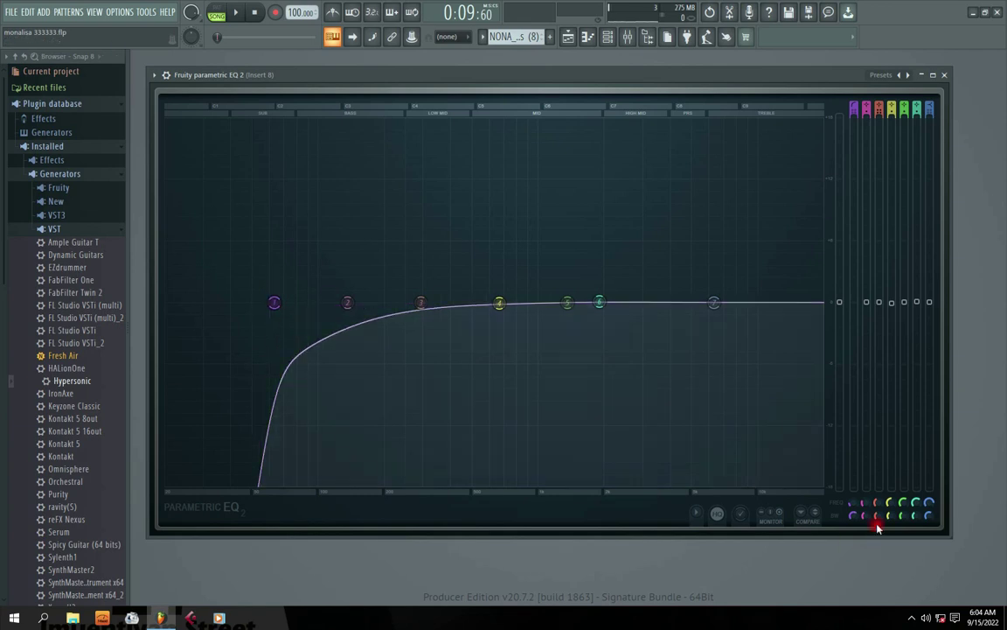
mouse_move(856, 516)
mouse_down()
mouse_move(855, 544)
mouse_move(855, 523)
mouse_up()
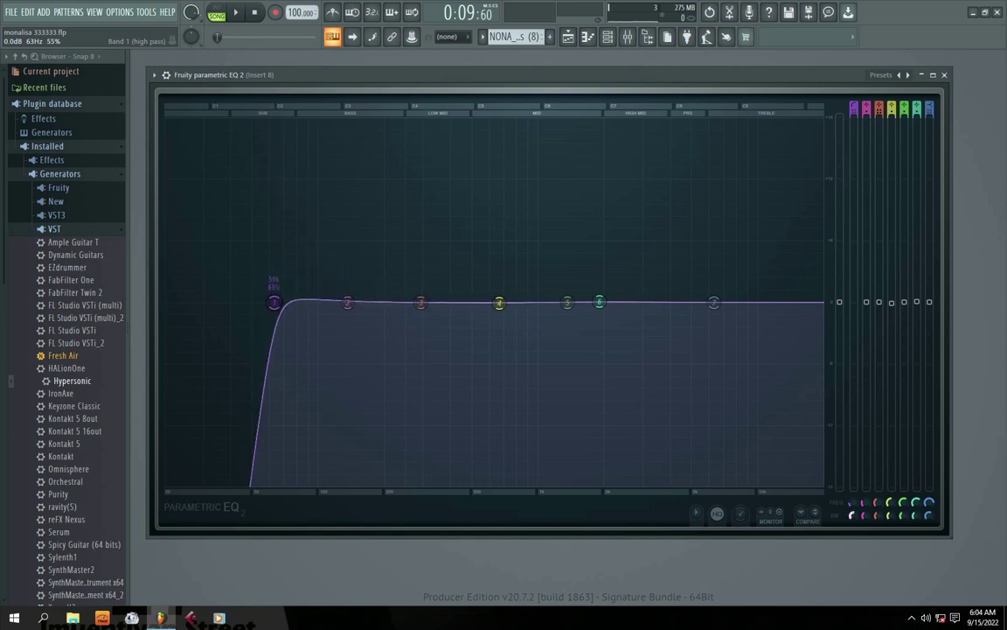
key(space)
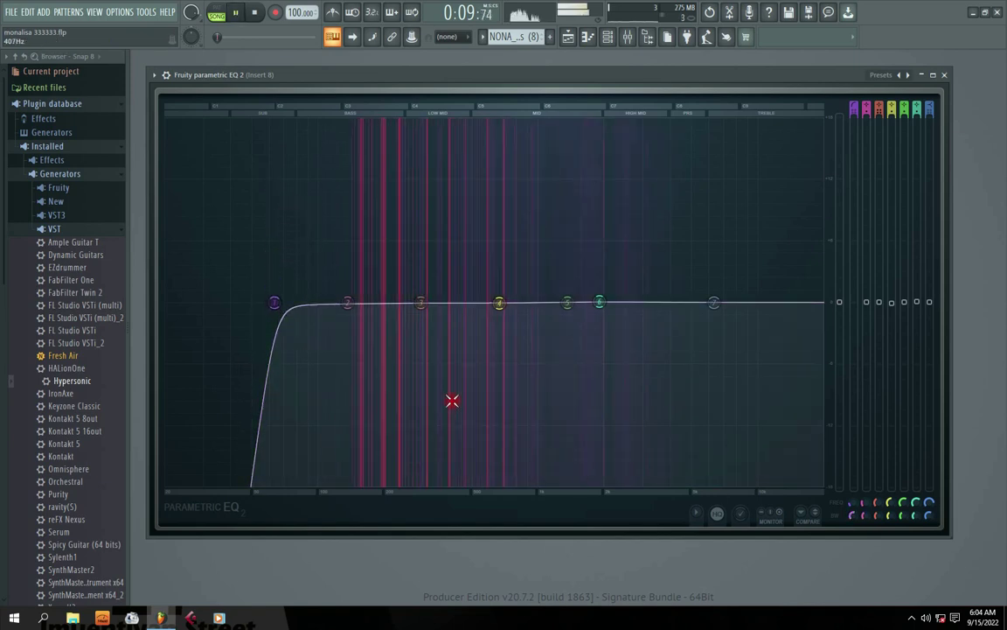
mouse_move(274, 303)
mouse_down()
mouse_move(411, 303)
mouse_move(254, 303)
mouse_up()
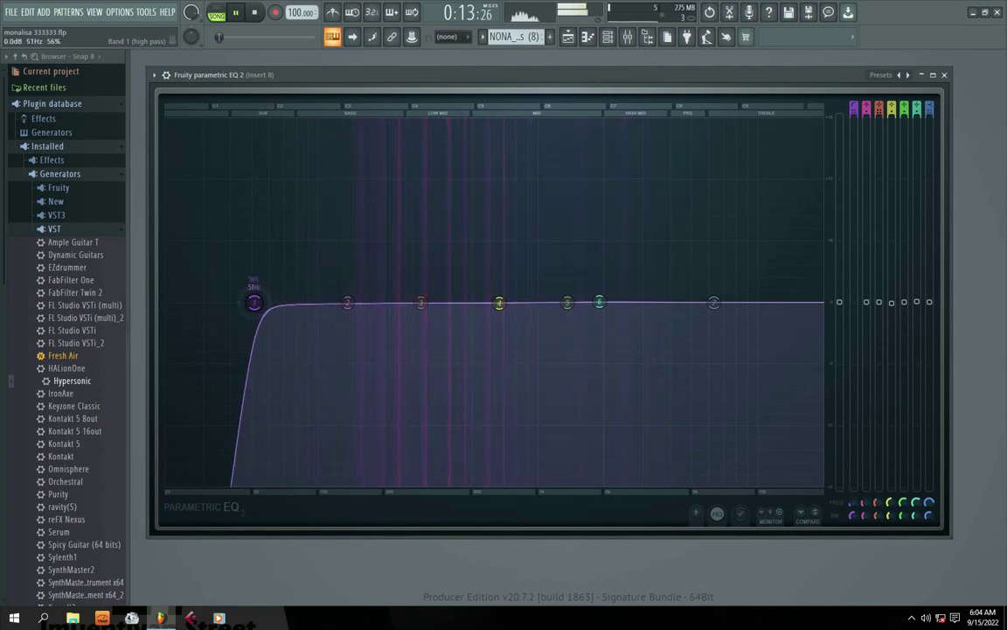
- Set band 1's filter type to Band stop, audition it with the song, and reset the band
right_click(257, 306)
mouse_move(275, 338)
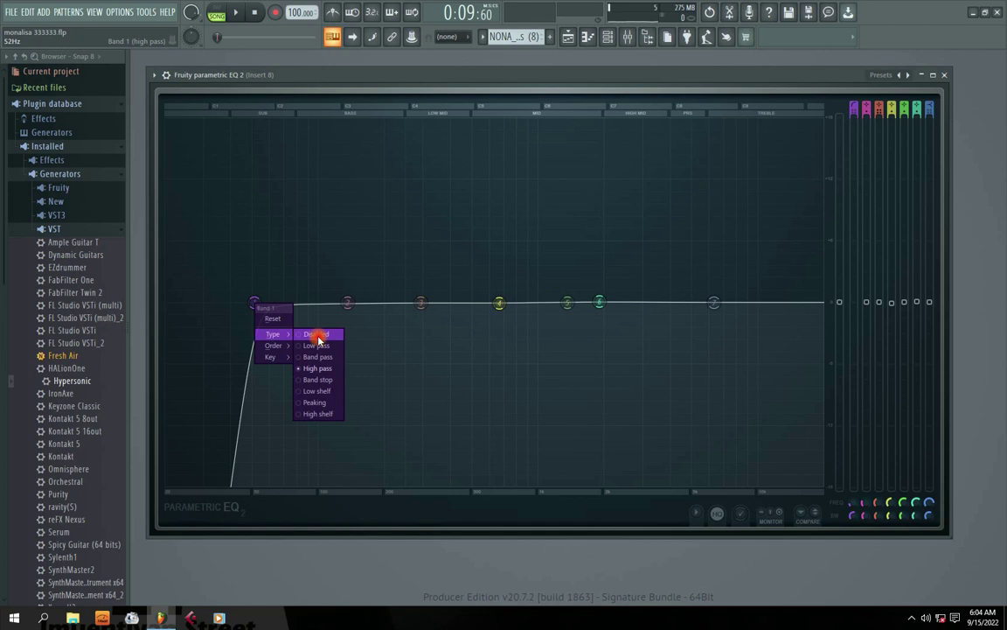
click(314, 382)
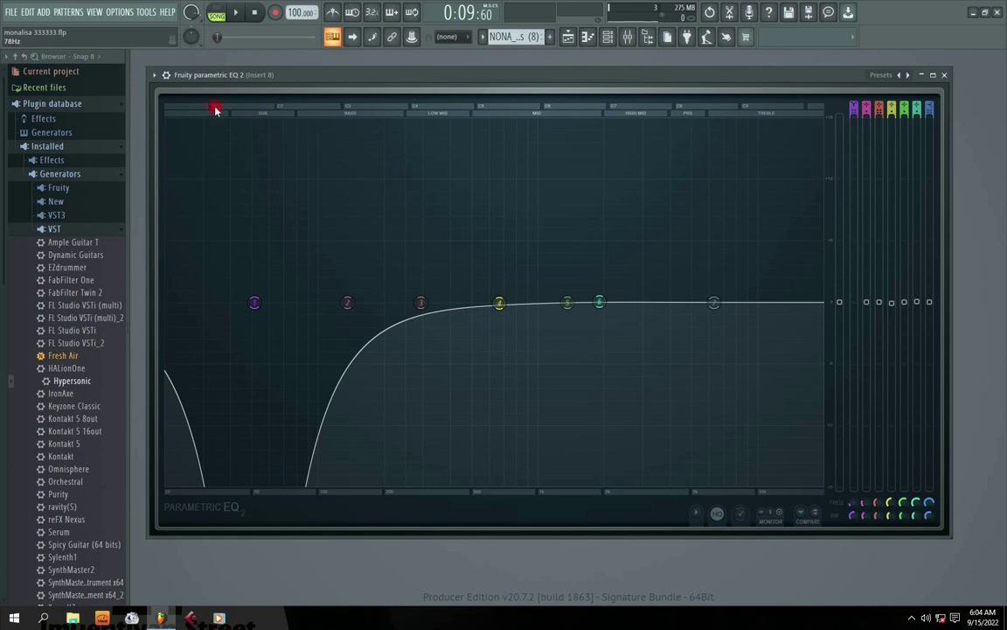
key(space)
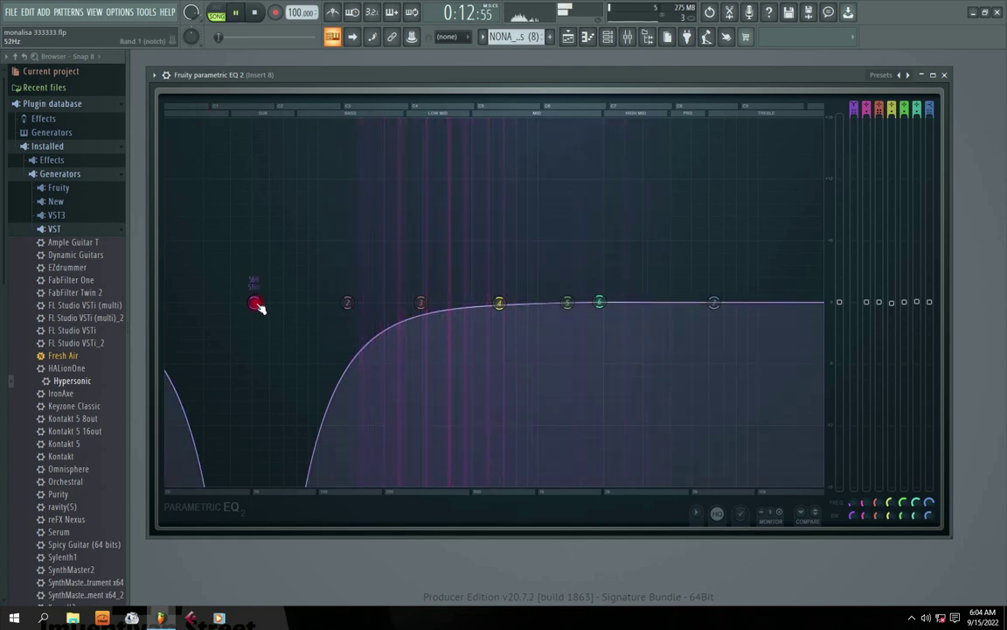
right_click(256, 304)
click(276, 320)
key(space)
right_click(275, 304)
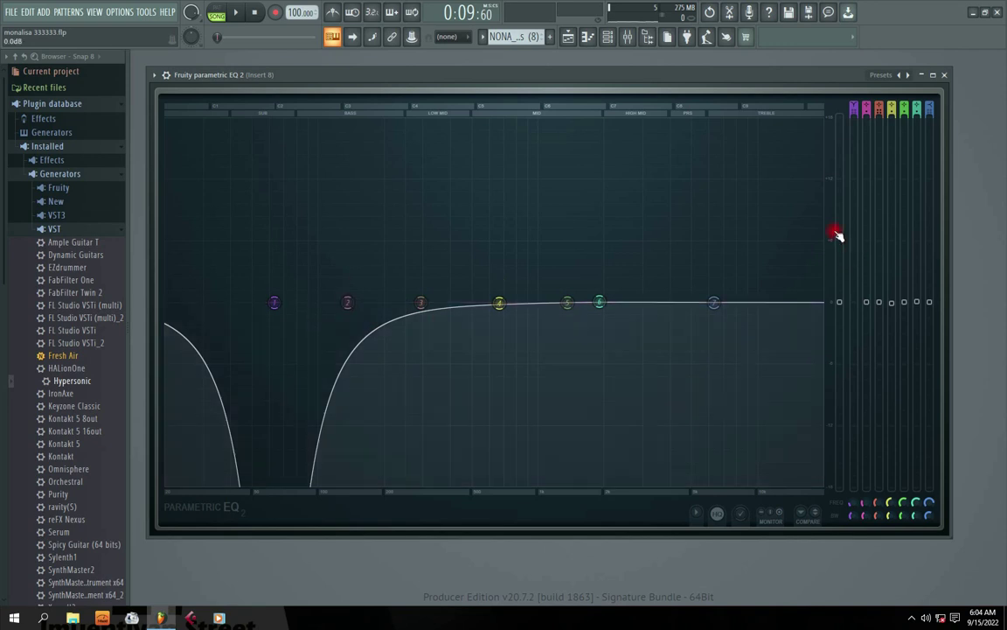
- Narrow band 1's bandwidth to 16%, move the band to 53 Hz, and vary the bandwidth, ending at 20%
mouse_move(853, 503)
mouse_down()
mouse_move(853, 491)
mouse_move(850, 512)
mouse_up()
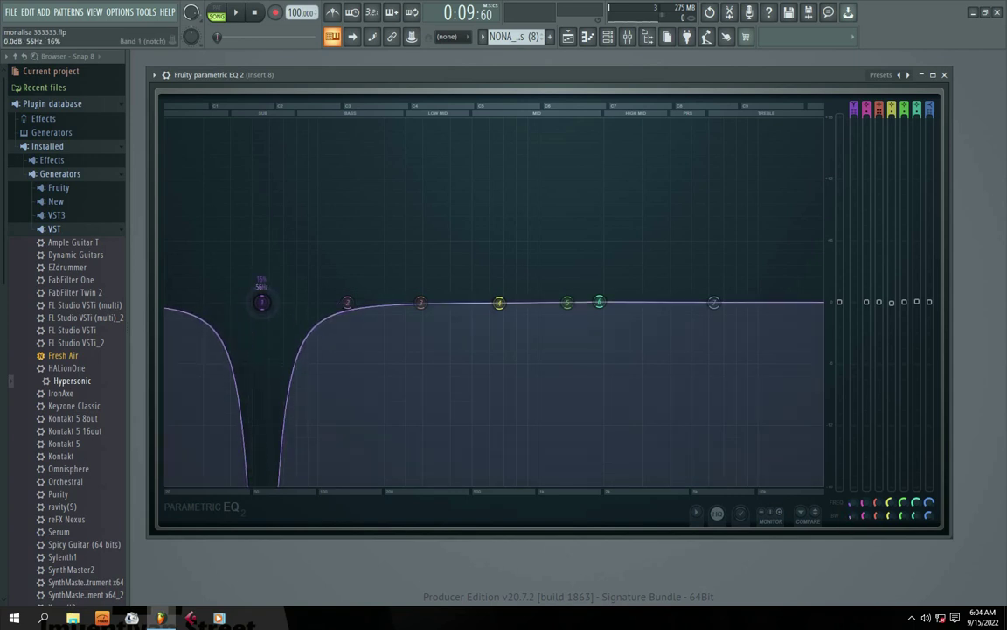
drag(263, 303, 257, 305)
scroll(256, 308, down, 6)
scroll(256, 313, up, 3)
scroll(255, 315, down, 2)
scroll(255, 315, up, 5)
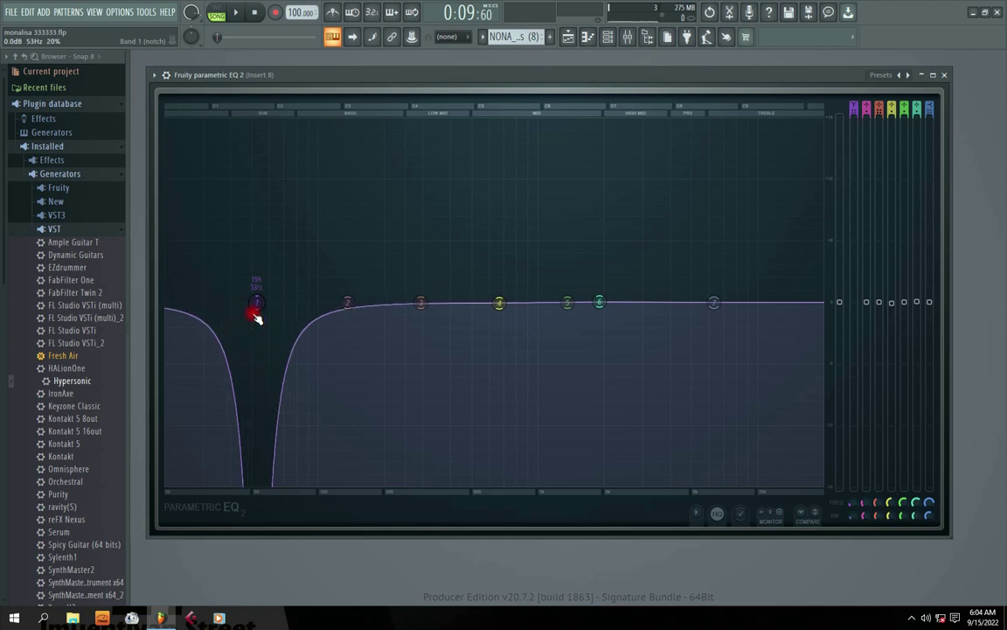
scroll(255, 313, up, 2)
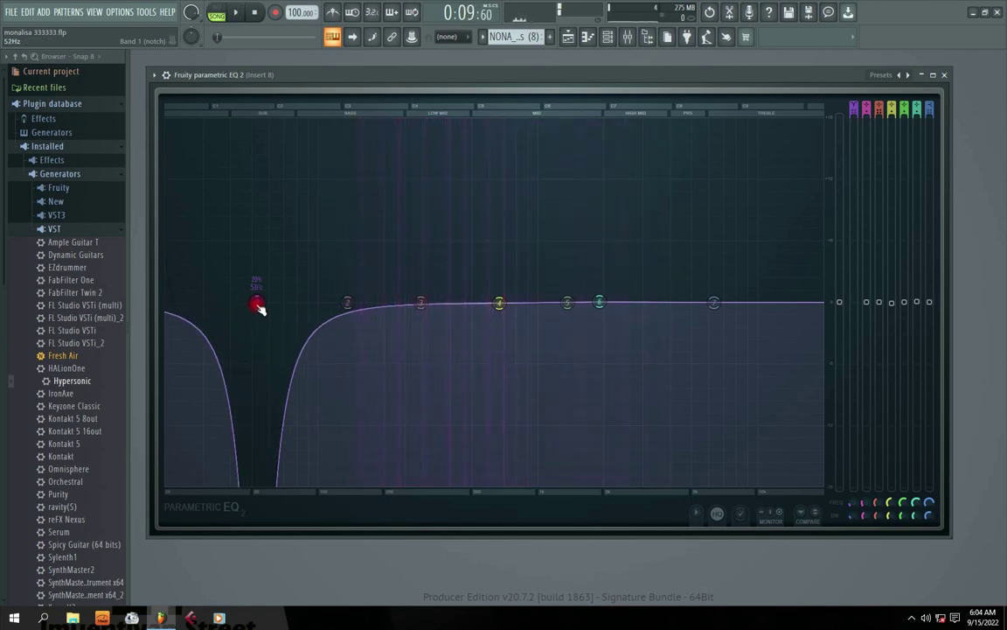
- Undo the latest bandwidth tweaks on band 1 and stop there with the band-stop filter still at 53 Hz
key(ctrl+z)
key(ctrl+z)
key(ctrl+z)
key(ctrl+z)
key(ctrl+z)
key(ctrl+z)
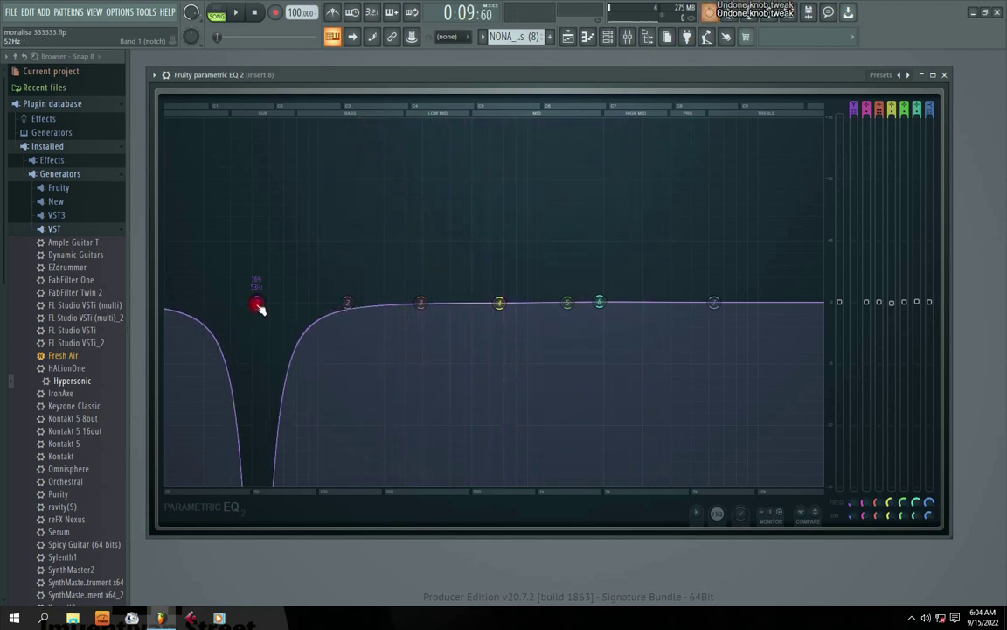
- Set band 1's filter type to Low shelf and move the band up into the lower bass range at 0 dB
right_click(257, 304)
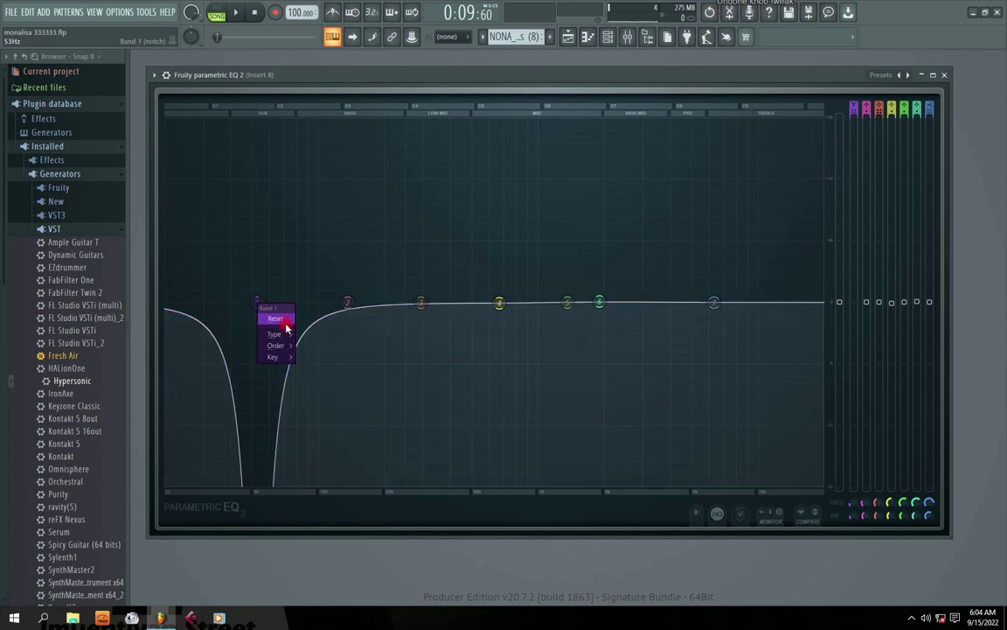
mouse_move(279, 338)
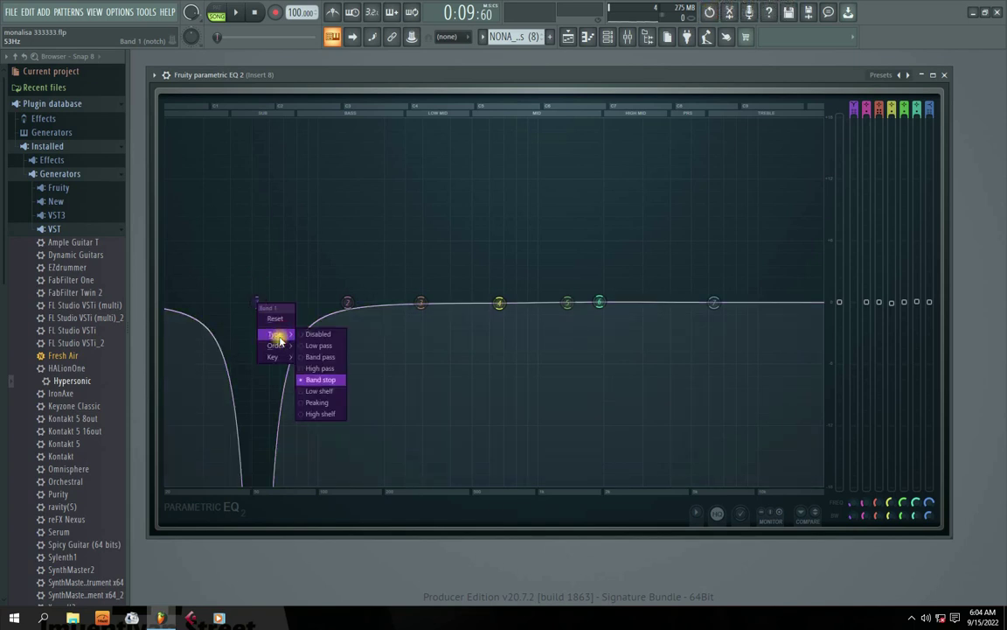
click(316, 391)
drag(255, 131, 312, 302)
- Pull band 7 down to full cut in the low mids and audition small moves of band 1's low shelf
drag(735, 324, 429, 483)
key(space)
drag(324, 304, 322, 302)
key(space)
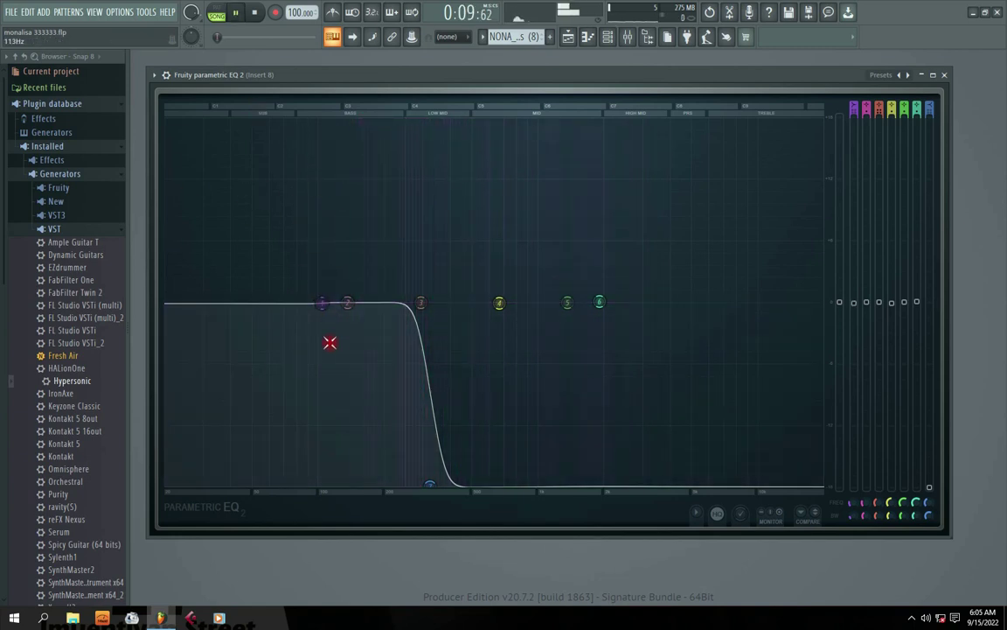
drag(322, 303, 327, 307)
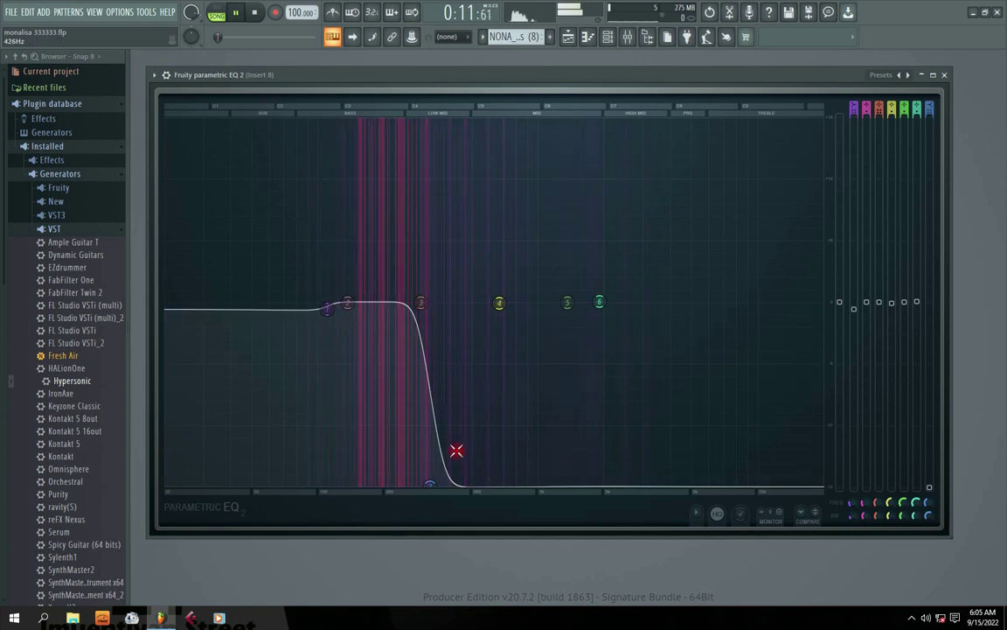
- Raise band 7 back to the treble range, stop playback, and reset bands 7 and 1
drag(430, 484, 698, 302)
right_click(698, 303)
click(710, 318)
key(space)
right_click(331, 311)
click(360, 321)
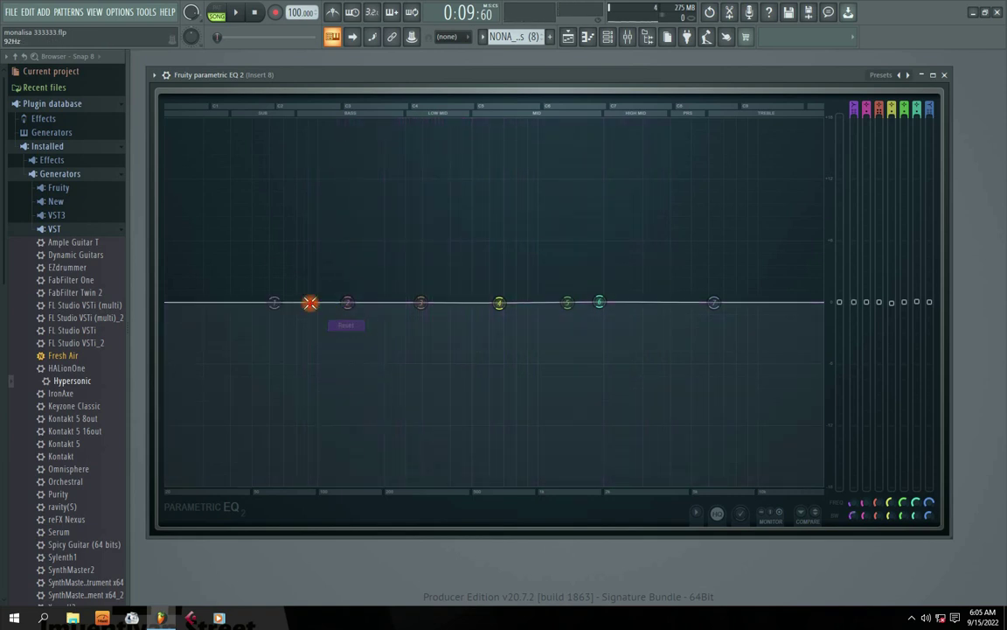
- Set band 1 to High pass, audition its cutoff in the low mids, nudge band 7 lower, and return band 1 to 73 Hz
right_click(277, 304)
mouse_move(300, 335)
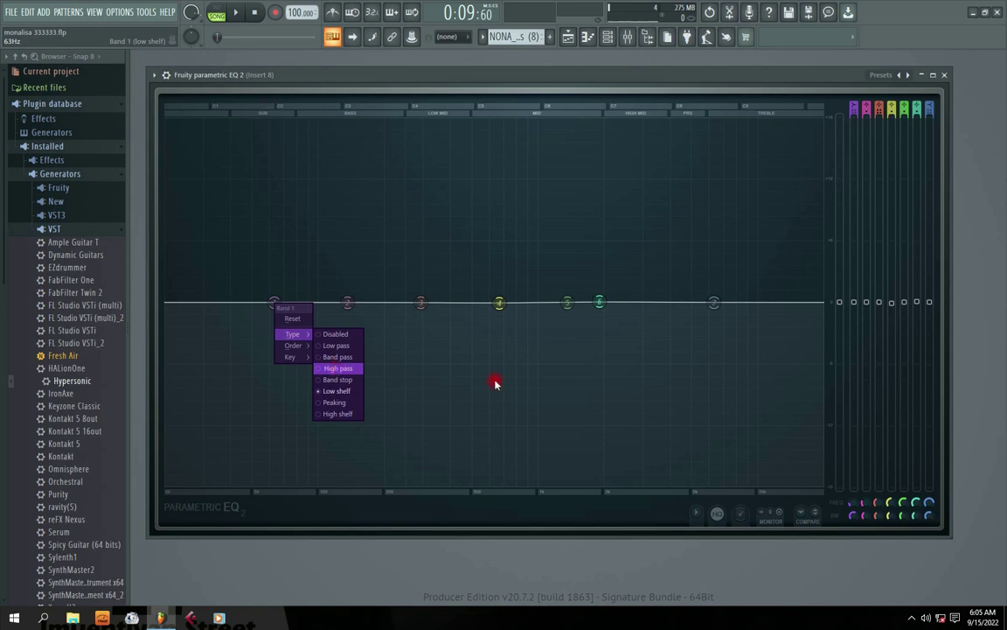
click(328, 372)
drag(273, 304, 408, 303)
key(space)
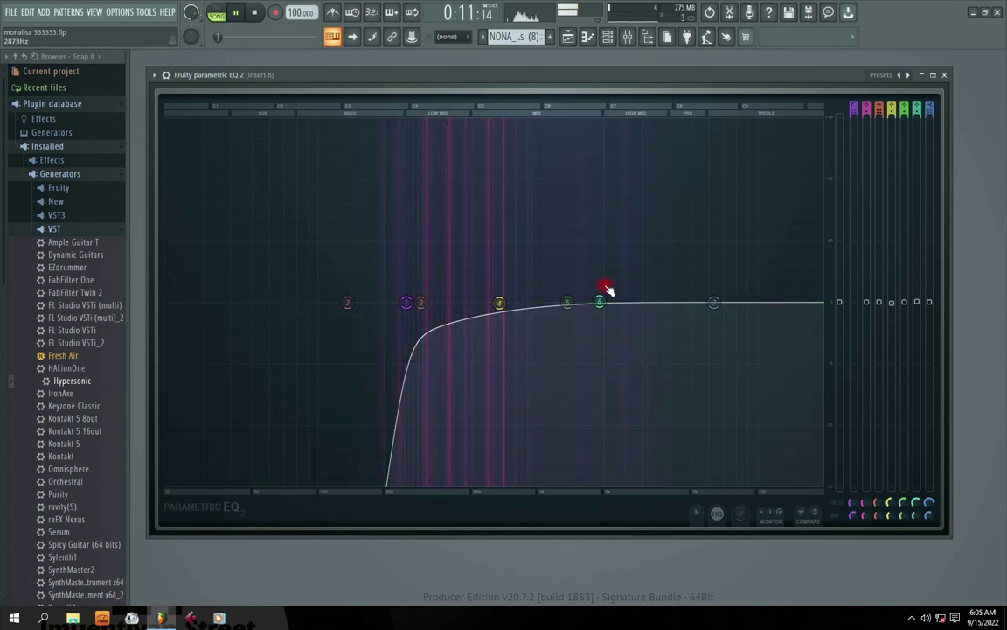
drag(714, 302, 693, 302)
drag(461, 304, 288, 302)
- Set band 1's filter type to Peaking, move the band to about 93 Hz at 0 dB, and reset it
right_click(291, 304)
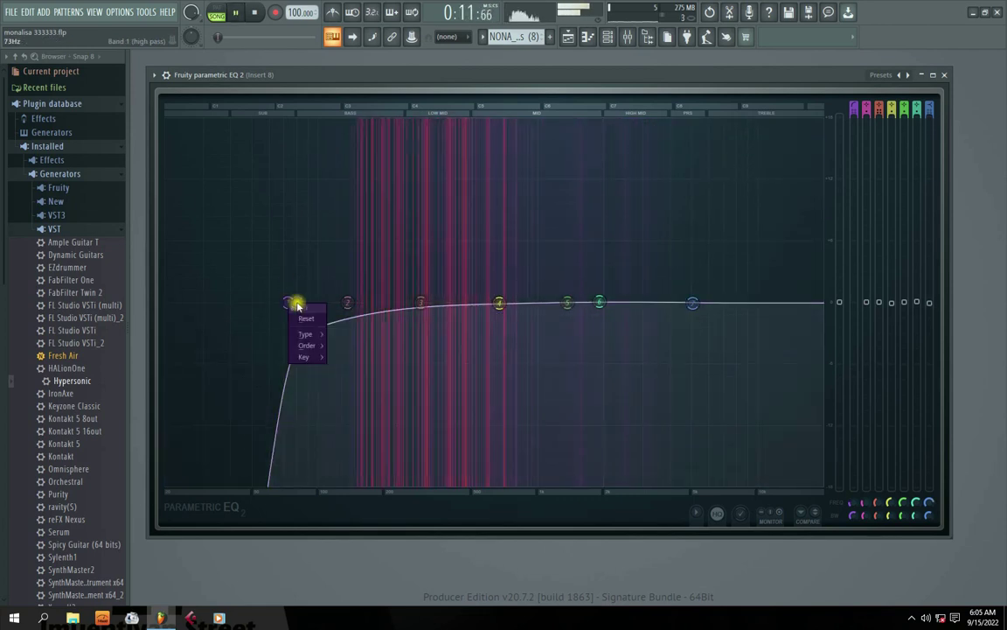
mouse_move(308, 334)
click(346, 404)
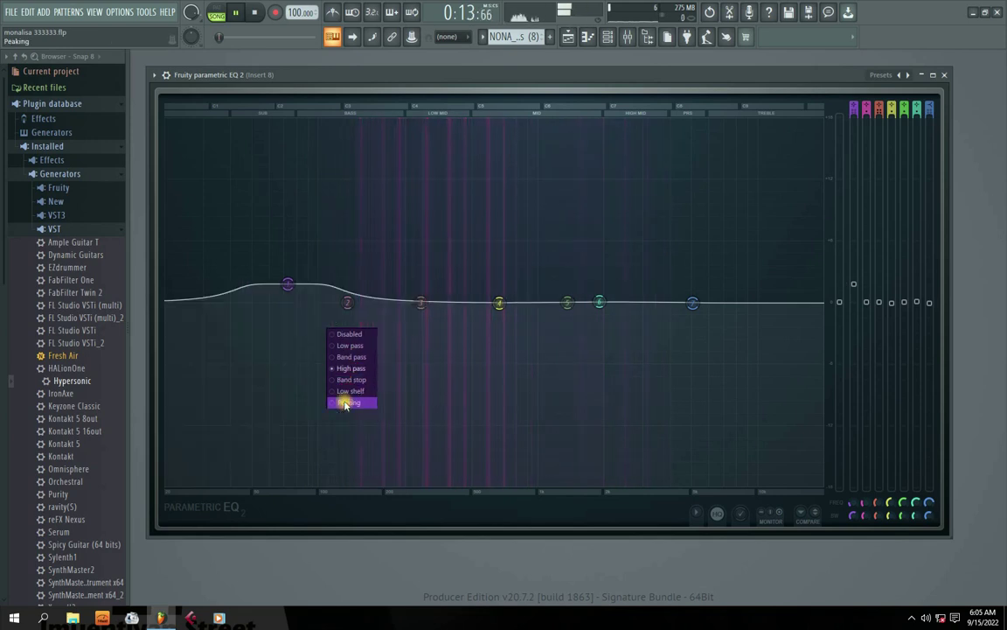
drag(288, 284, 311, 302)
right_click(310, 302)
mouse_move(340, 362)
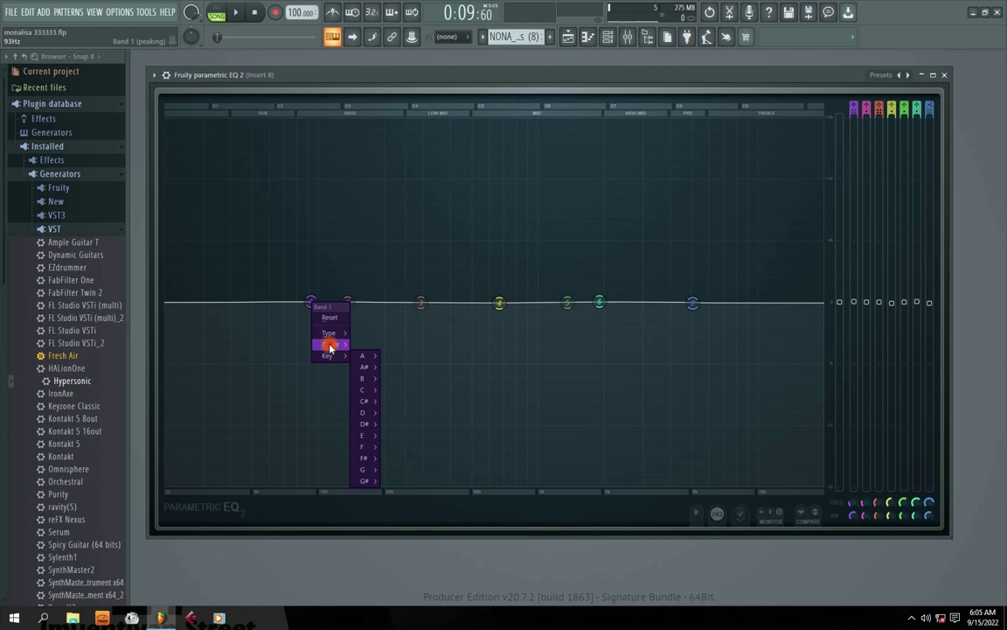
click(328, 317)
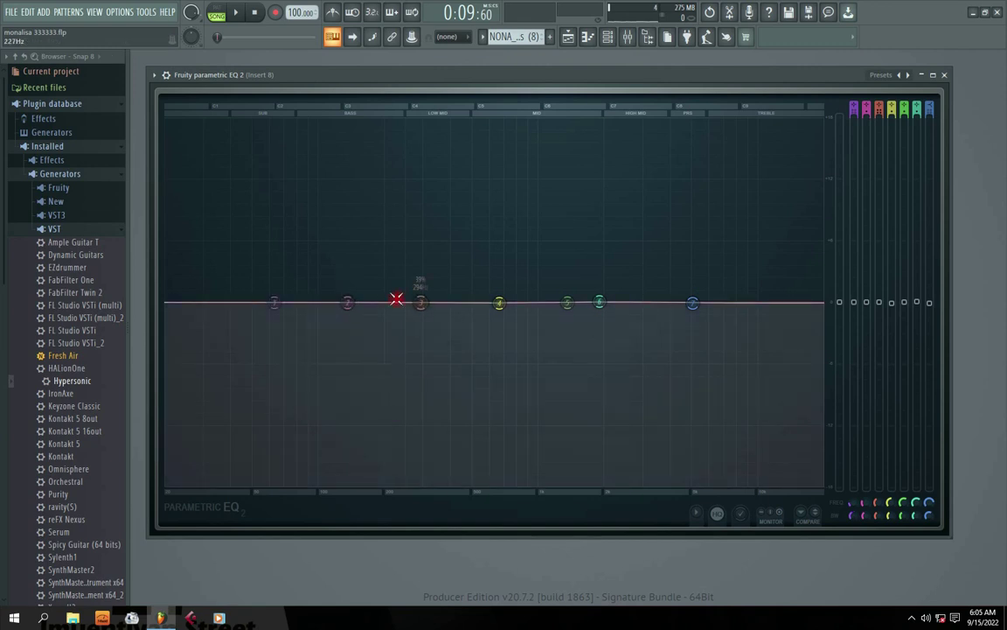
- Move band 4 to about 616 Hz and band 6 to about 2109 Hz, and reposition the EQ window
drag(503, 308, 492, 306)
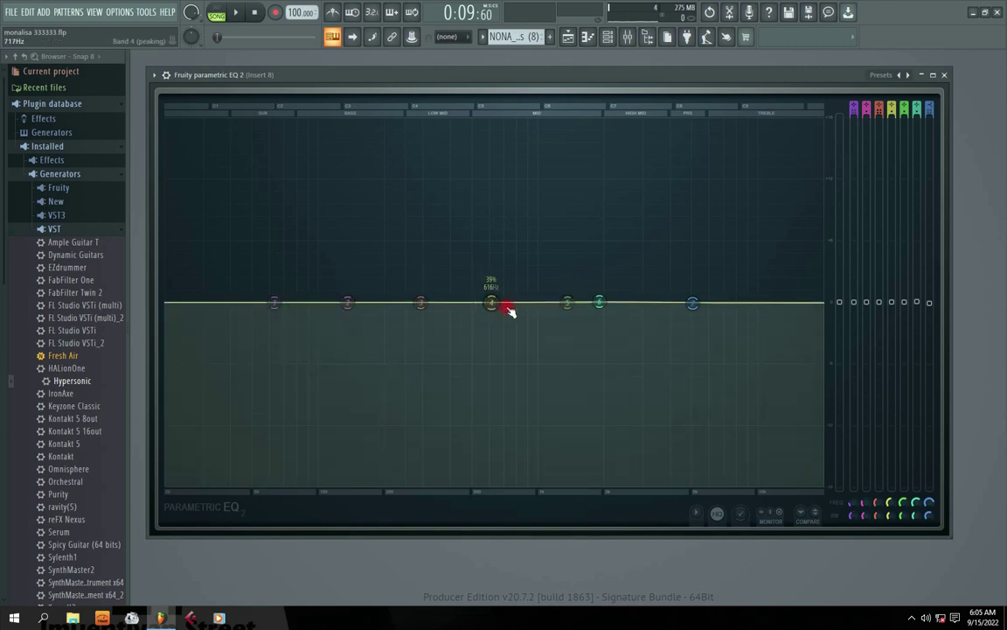
drag(600, 307, 610, 304)
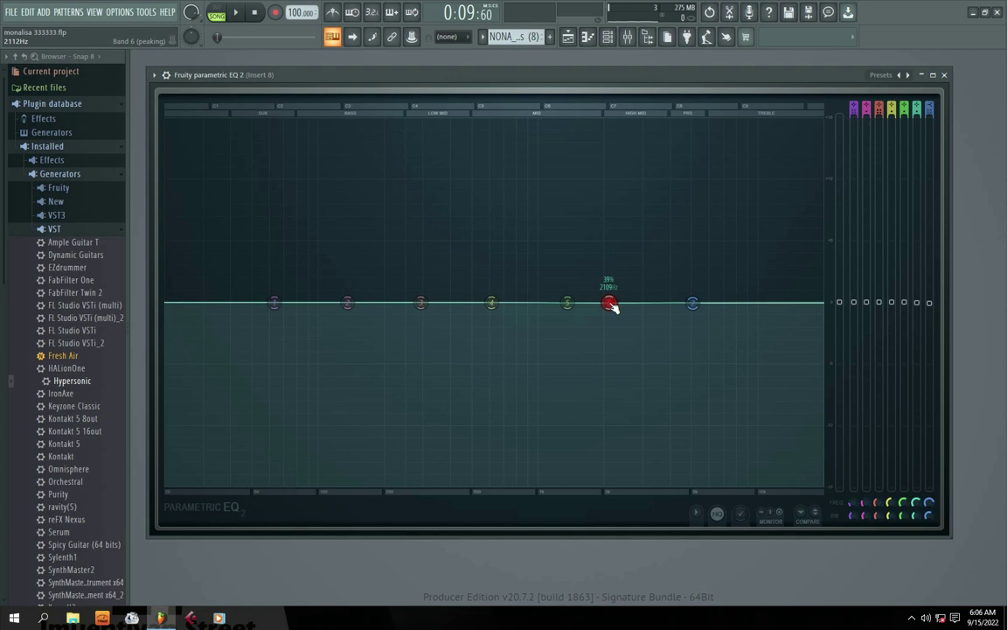
mouse_move(596, 81)
mouse_down()
mouse_move(574, 74)
mouse_move(586, 70)
mouse_up()
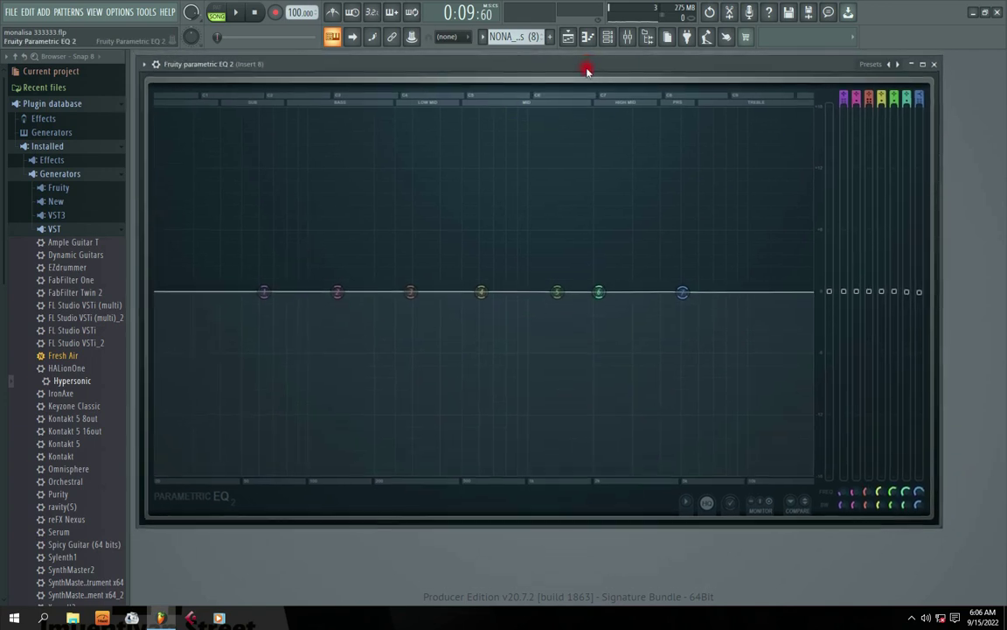
- Play short passages of the song to examine the EQ's spectrum display between the bass and mid ranges
key(space)
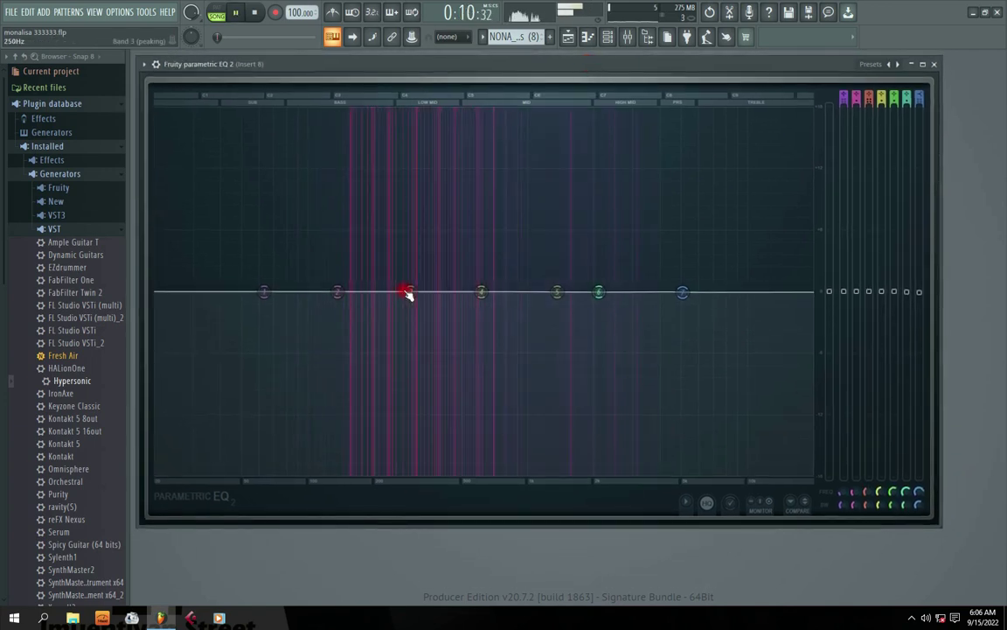
key(space)
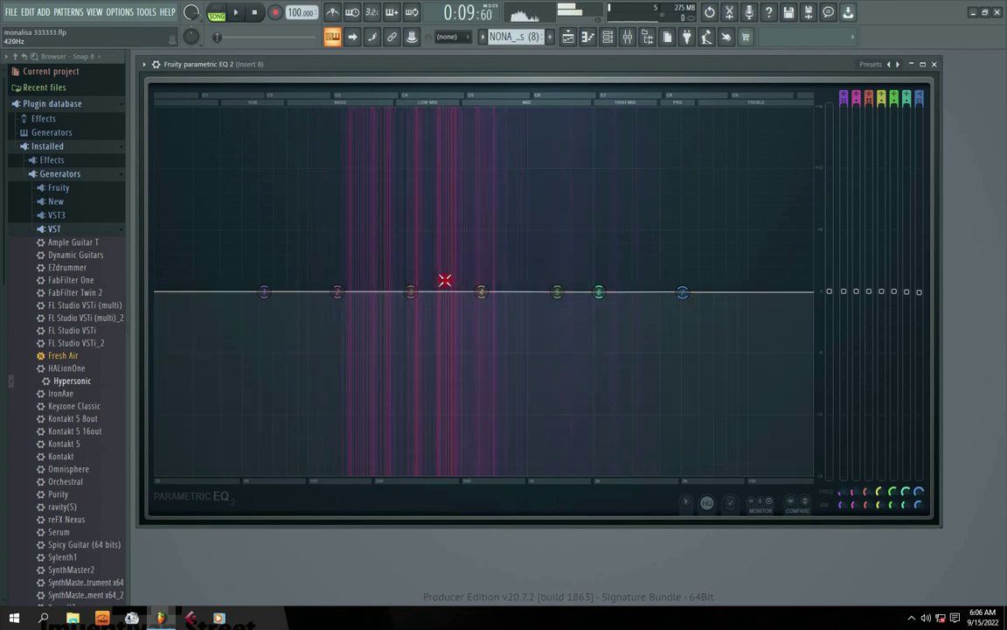
key(space)
key(space)
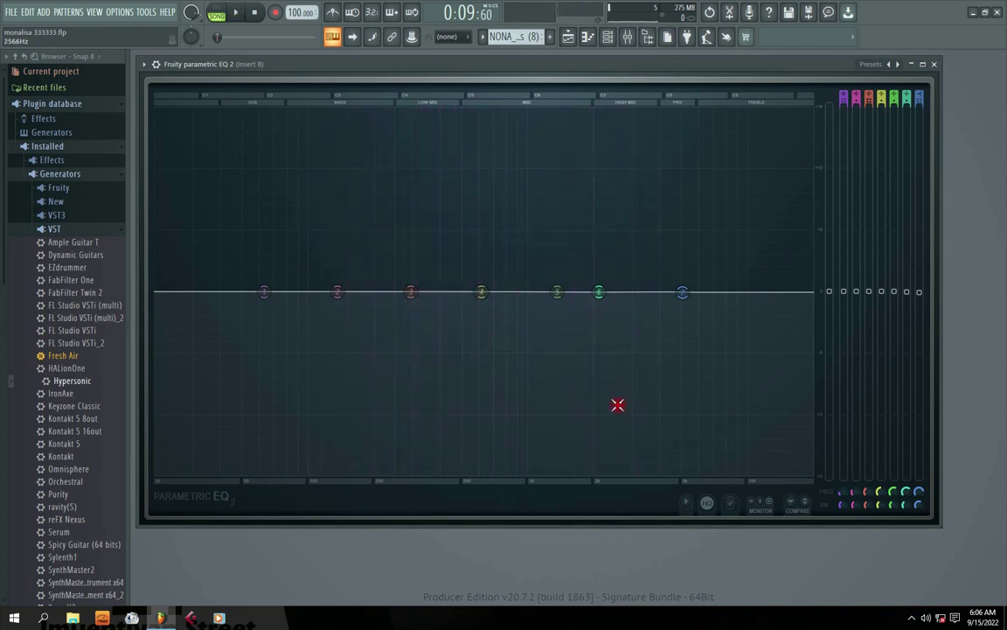
- Enable the Legacy monitor option and play the song to examine the spectrum display
click(685, 504)
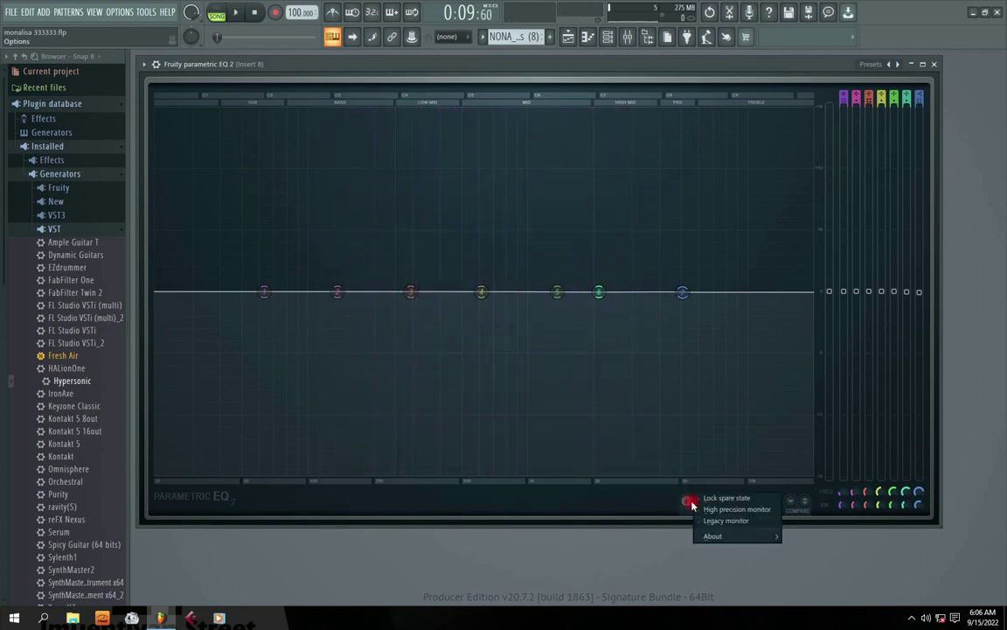
click(719, 522)
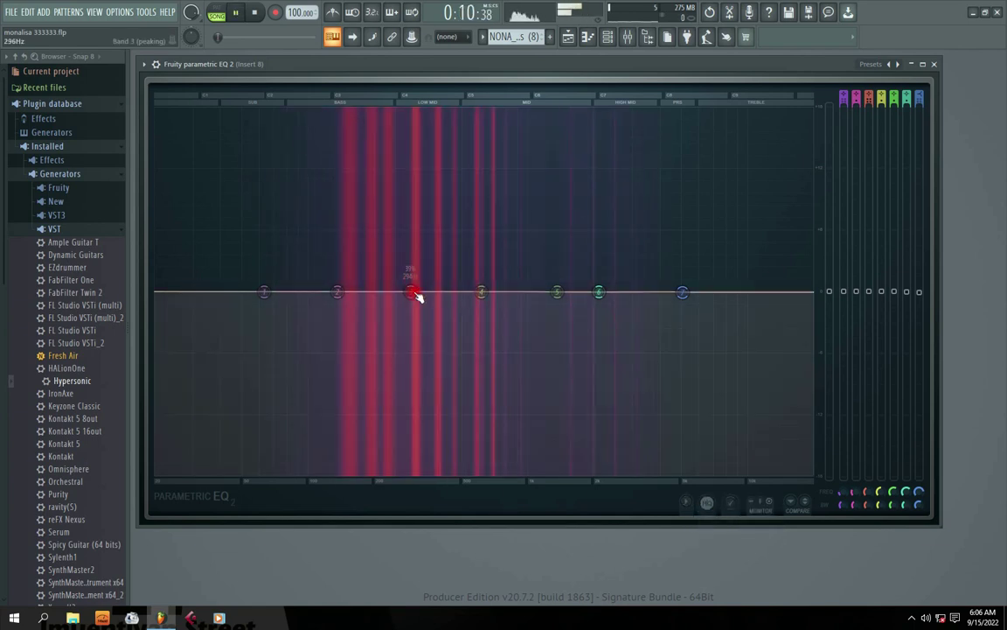
key(space)
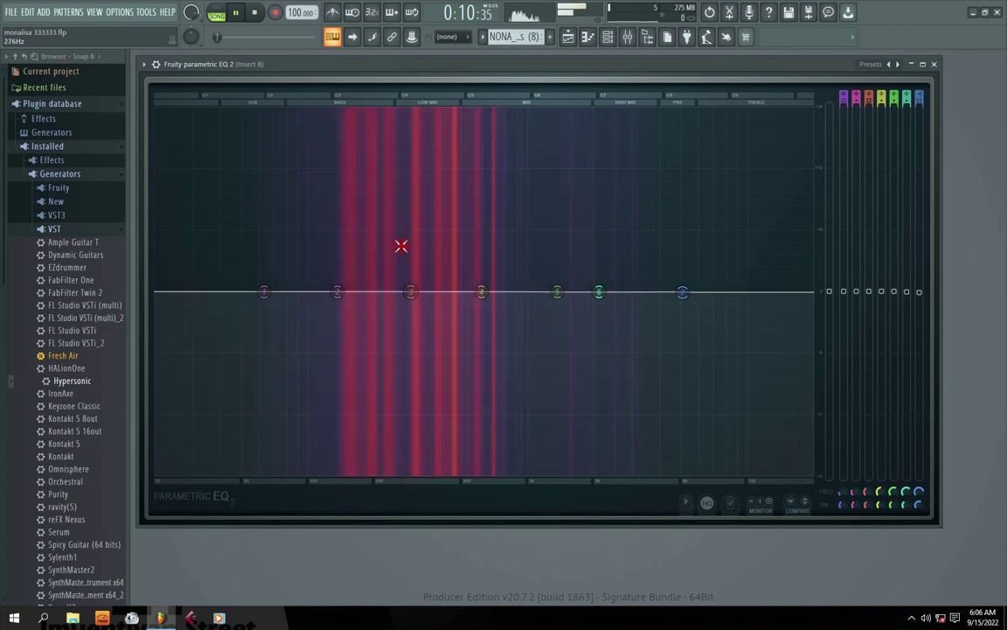
key(space)
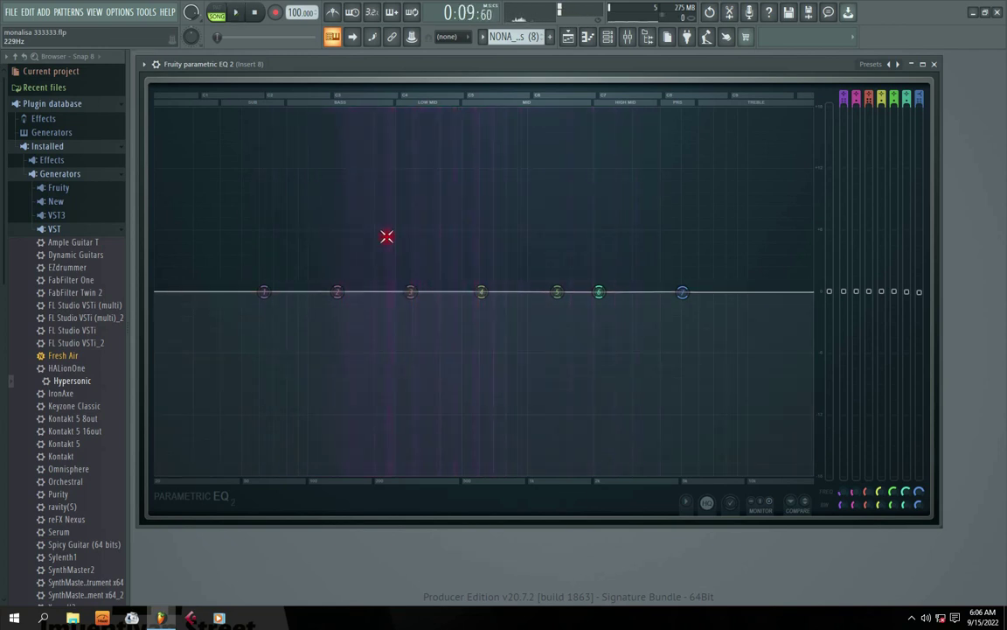
key(space)
key(space)
key(space)
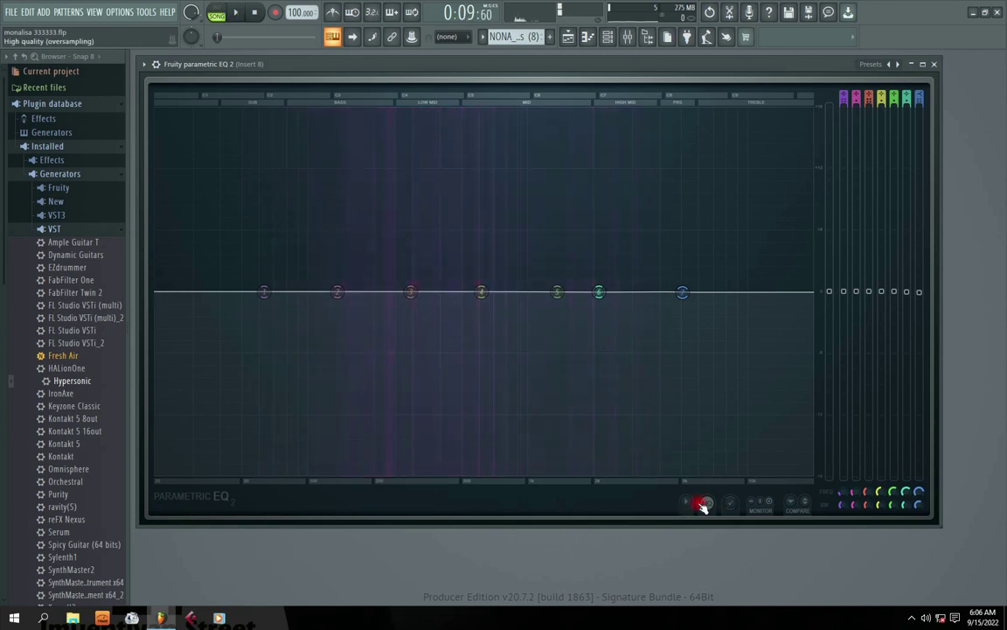
- Enable the High precision monitor option and play the song to compare the spectrum display
click(686, 504)
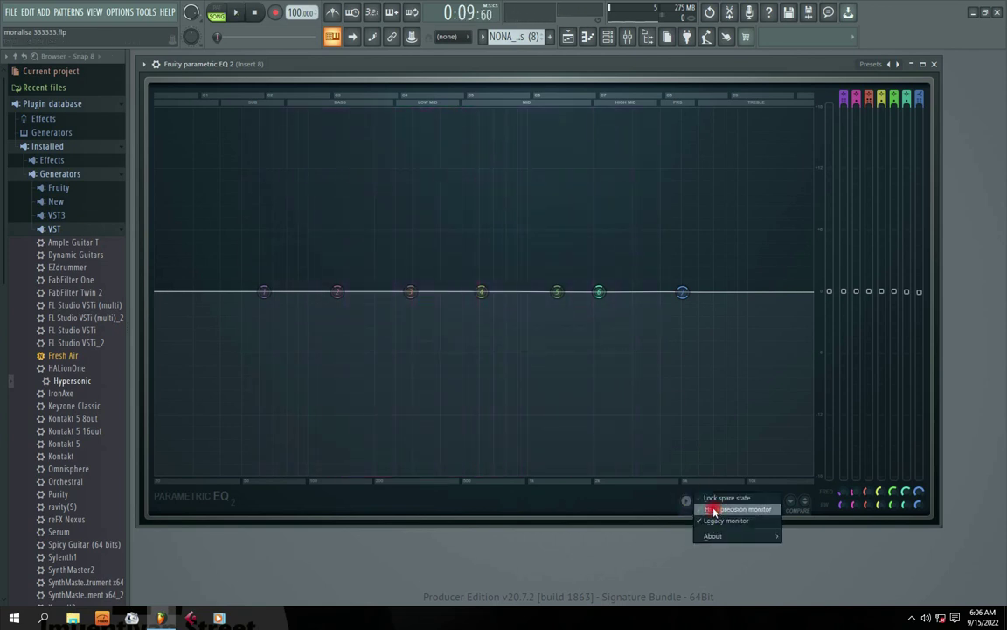
click(715, 510)
key(space)
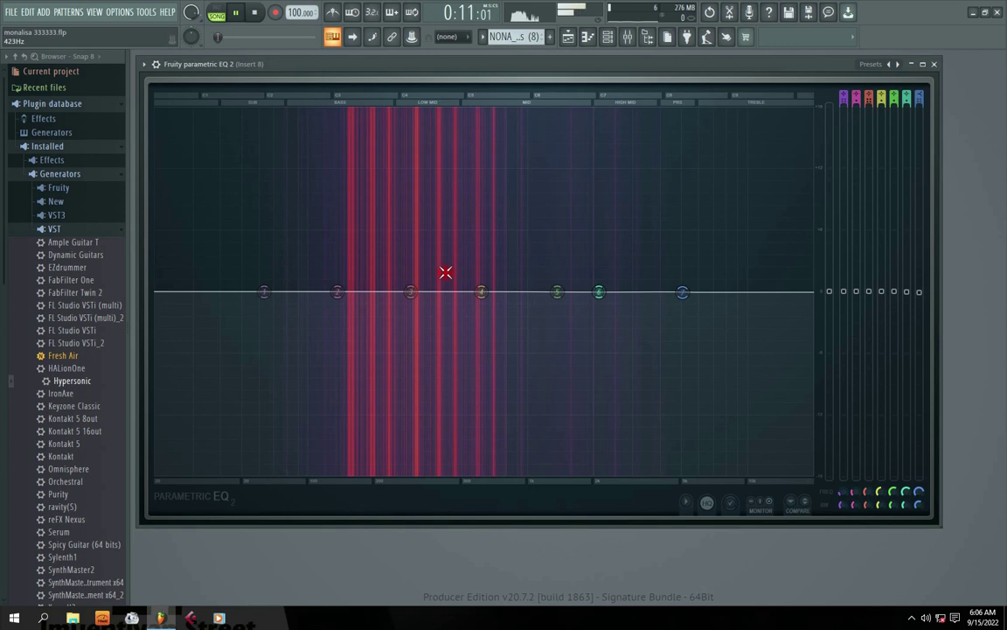
key(space)
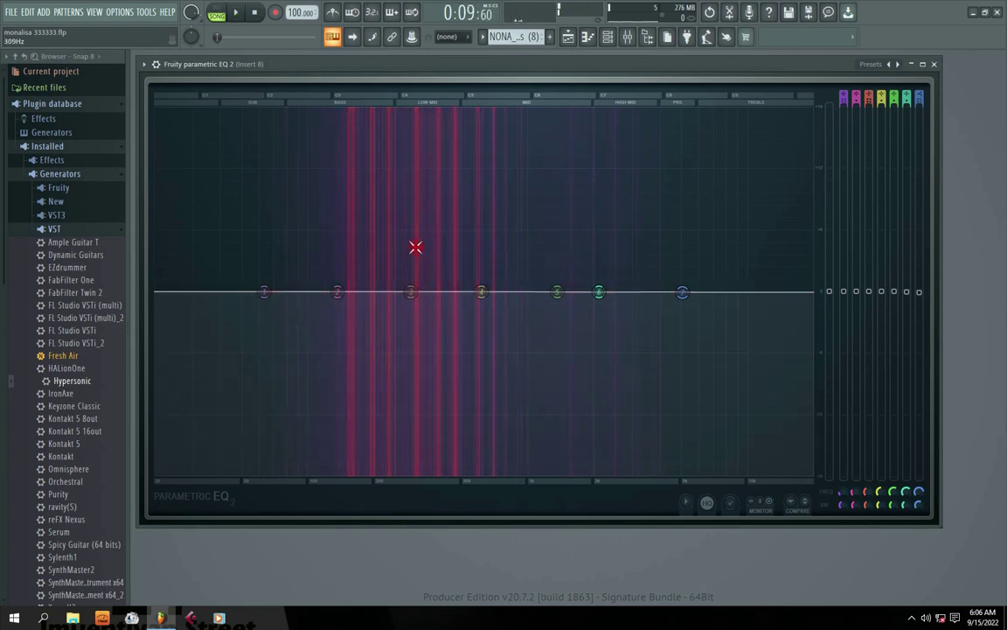
key(space)
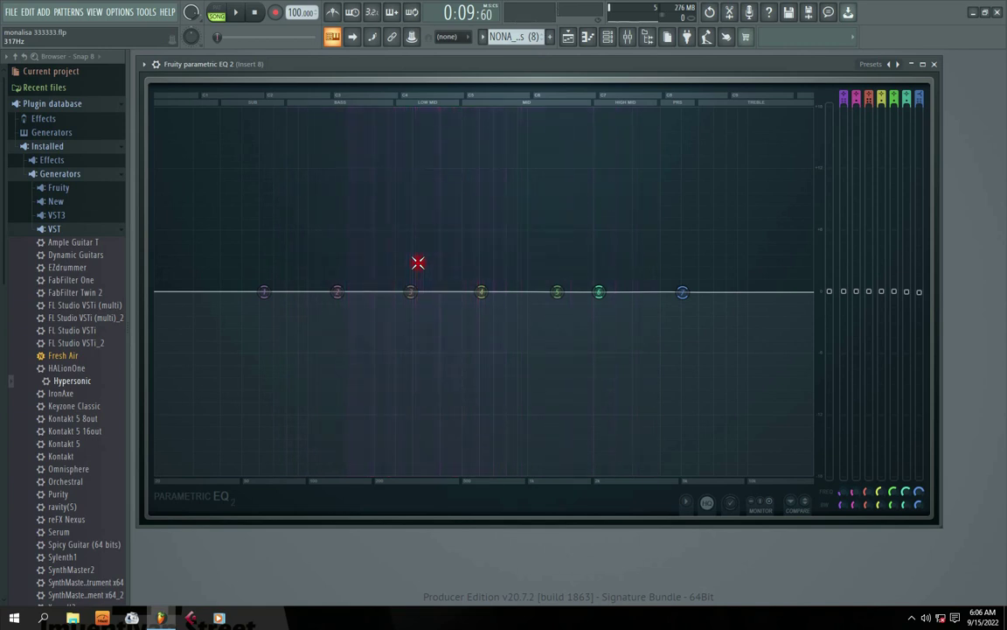
- Check the EQ options and play the song with High precision and Legacy monitor both enabled to examine the spectrum display
click(689, 501)
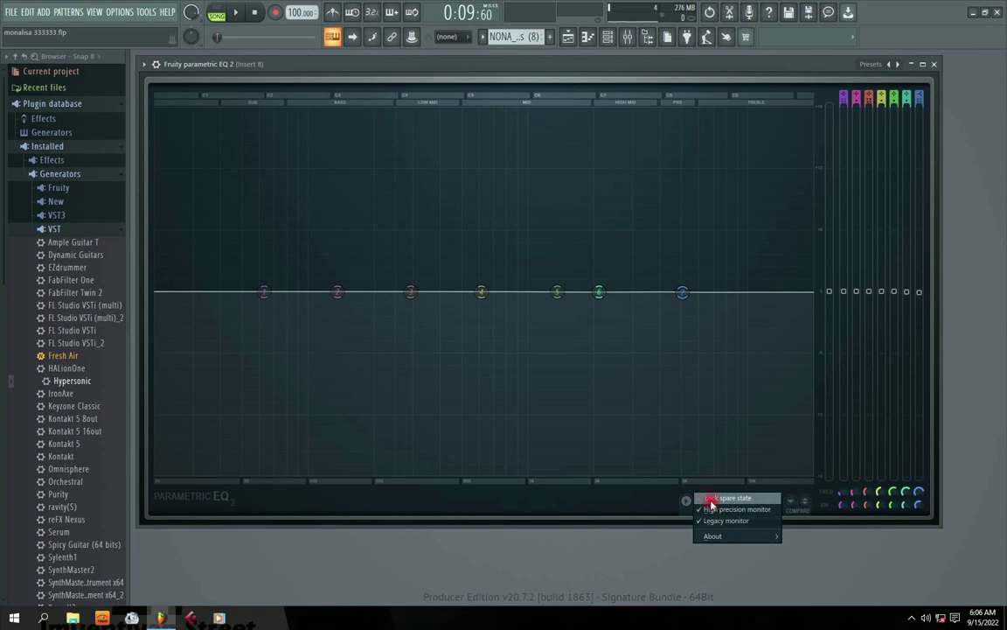
click(717, 499)
key(space)
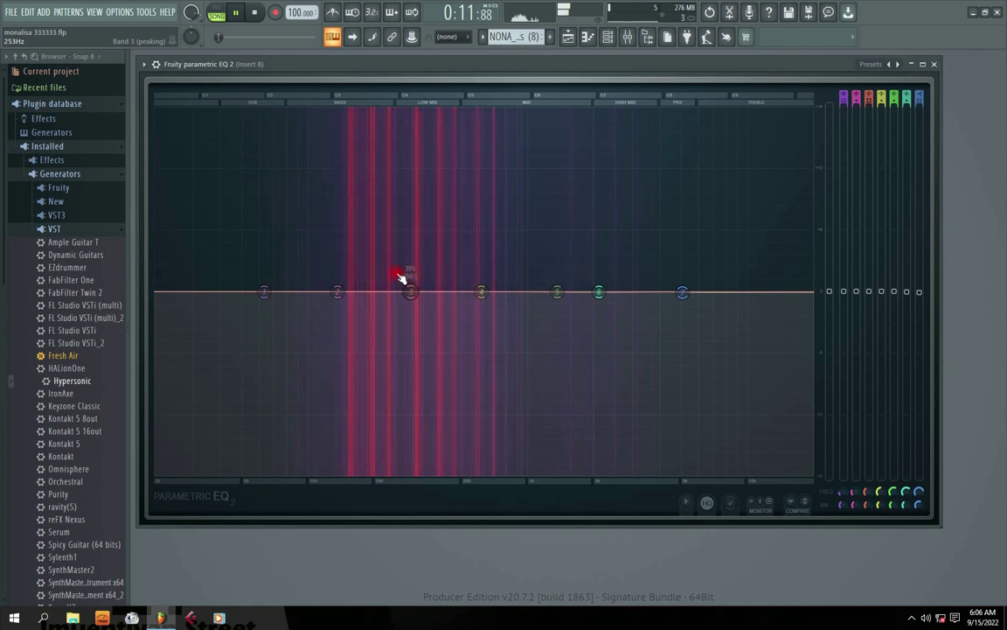
key(space)
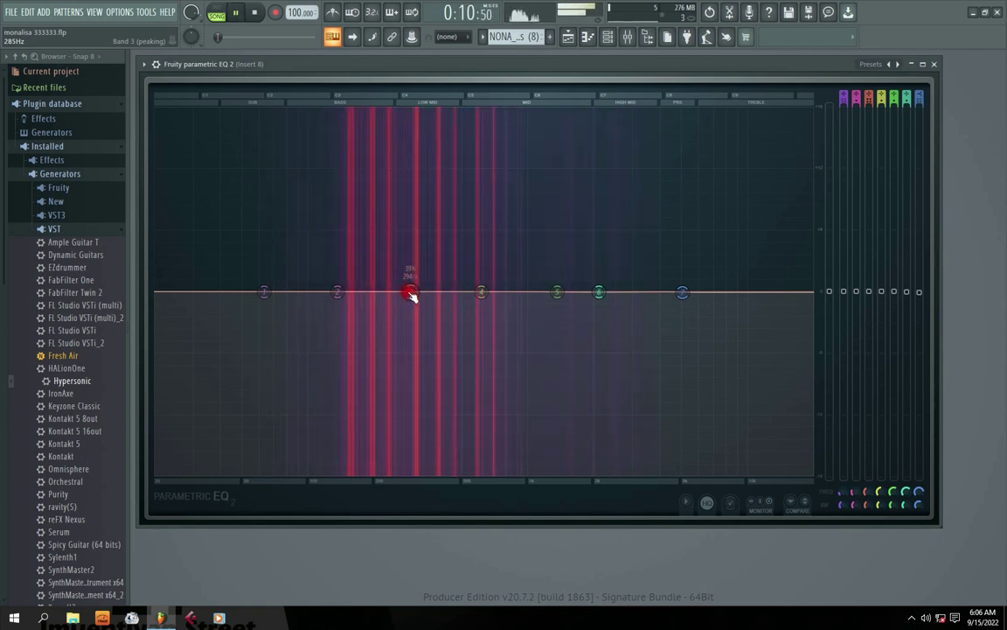
key(space)
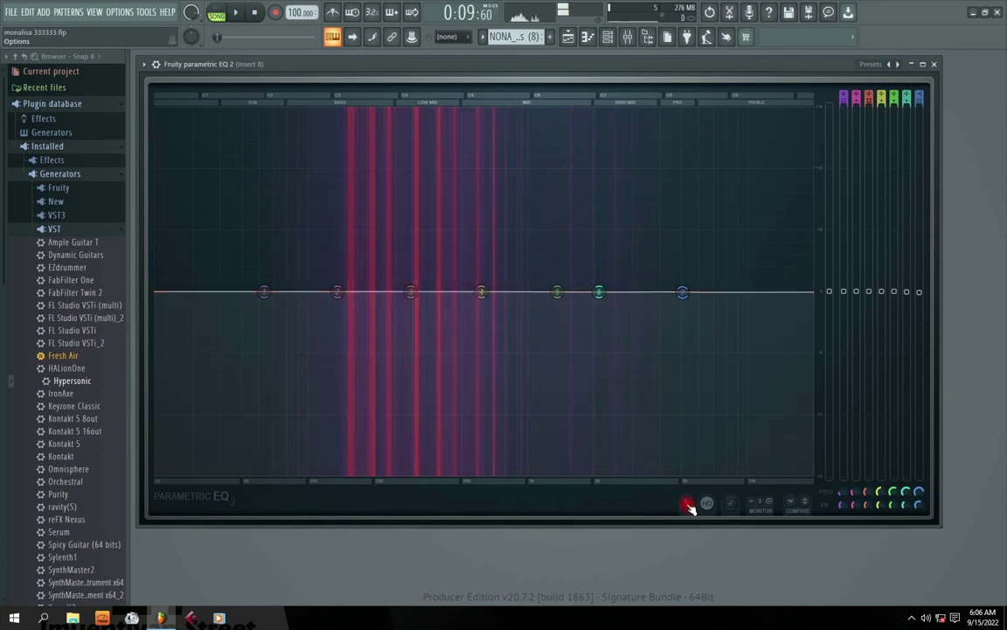
- Disable the High precision and Legacy monitor options and play the song to compare the spectrum display
click(707, 502)
click(715, 498)
click(686, 501)
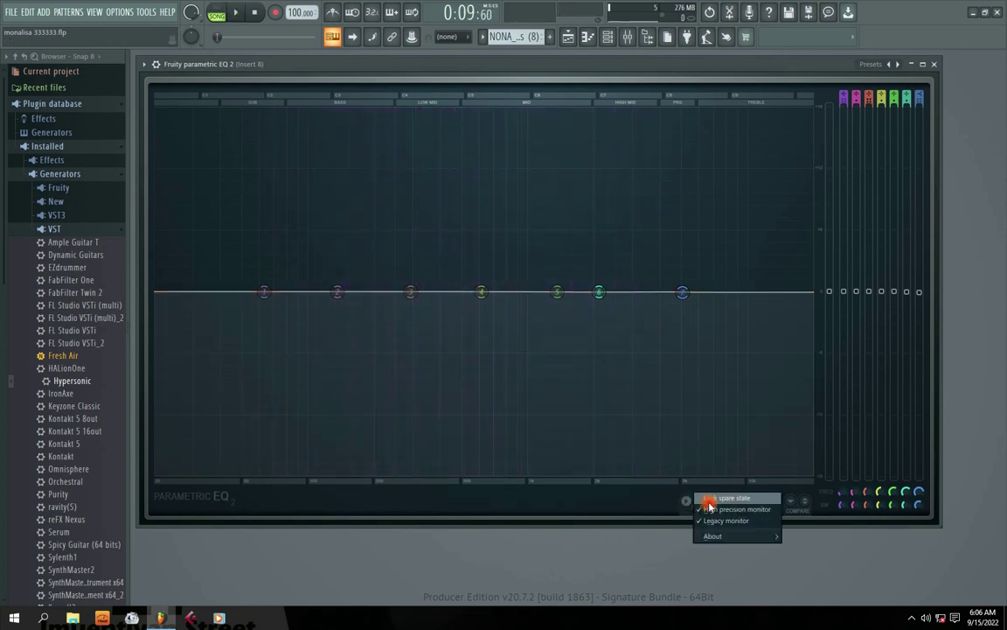
click(702, 520)
click(685, 499)
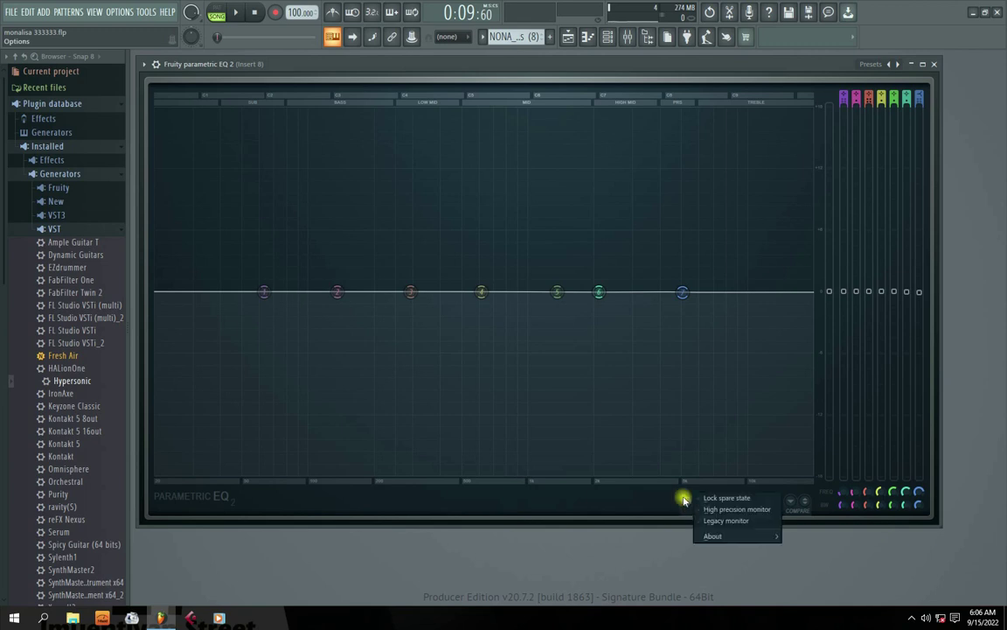
key(space)
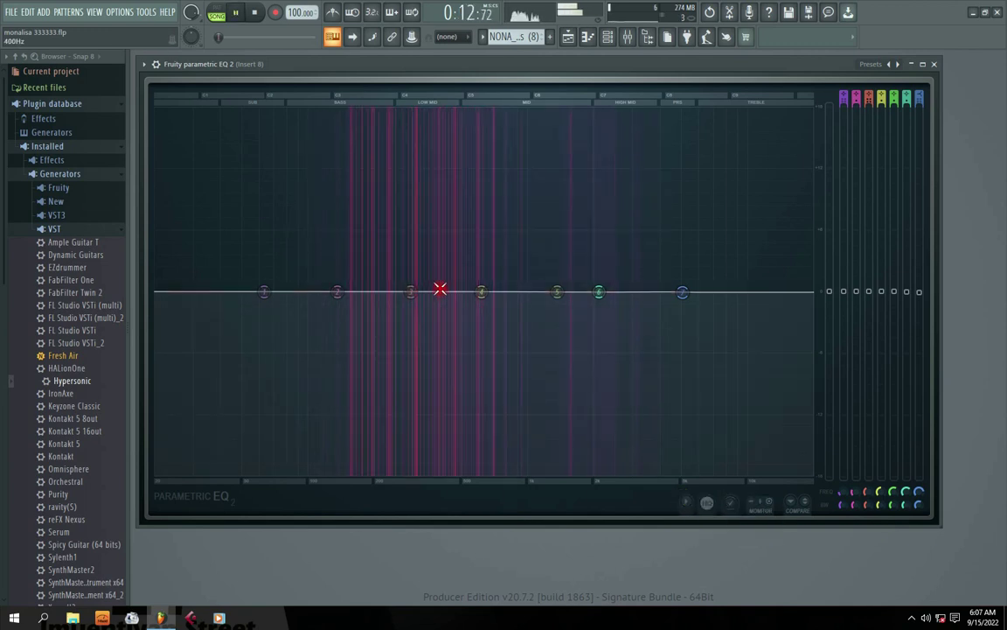
key(space)
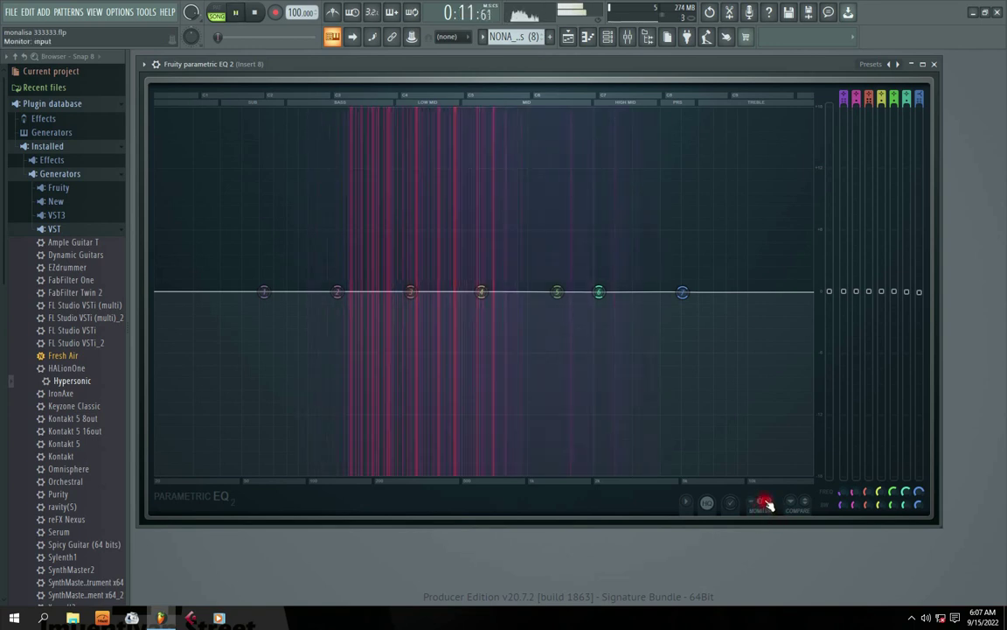
- Play short passages of the song to compare the EQ monitor's input and output modes
key(space)
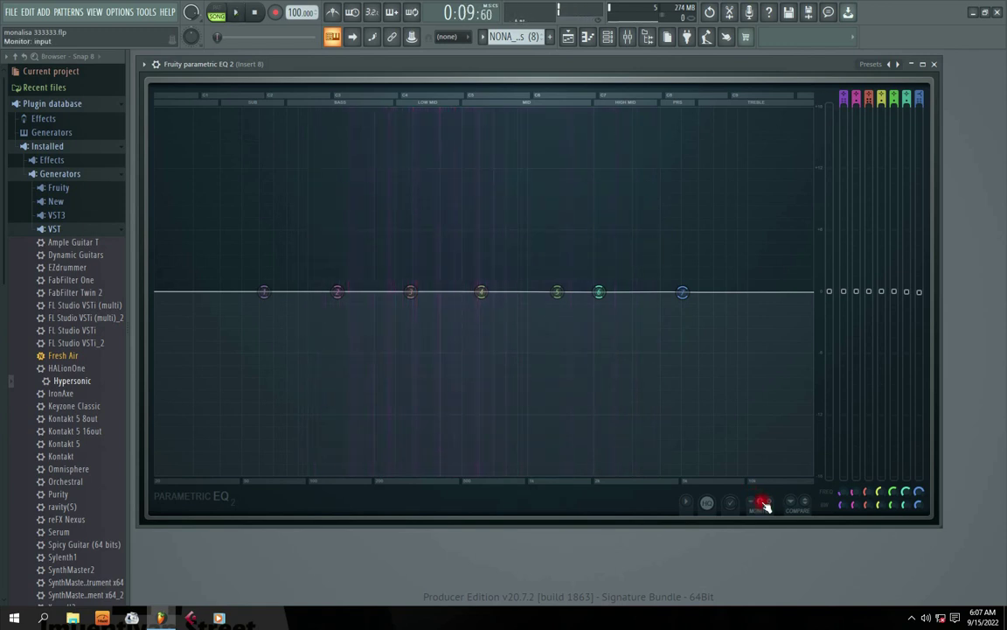
key(space)
key(space)
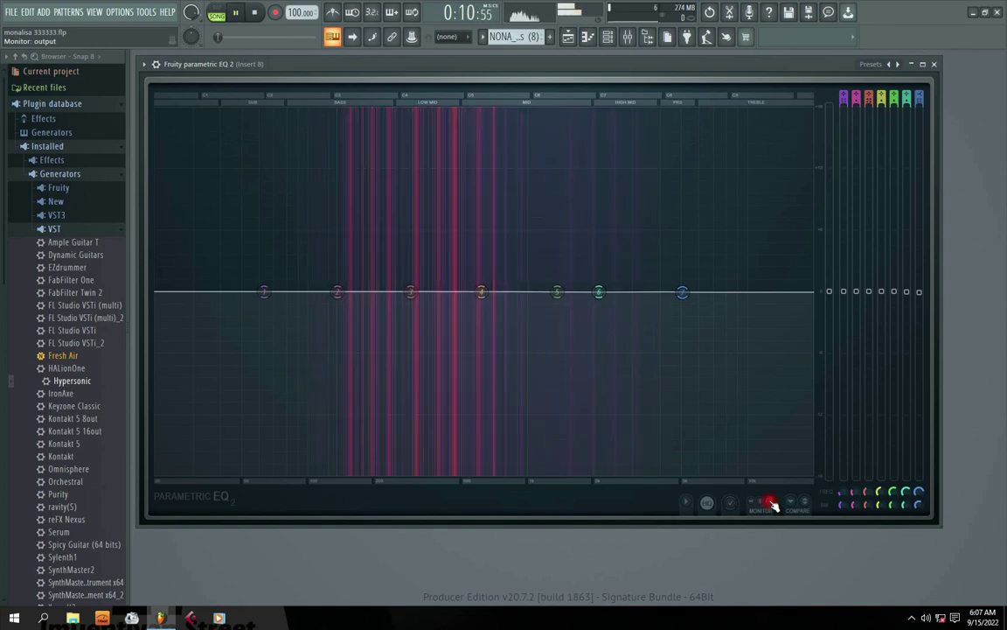
- Turn the EQ monitor off during playback, and set it back to monitoring the input
key(space)
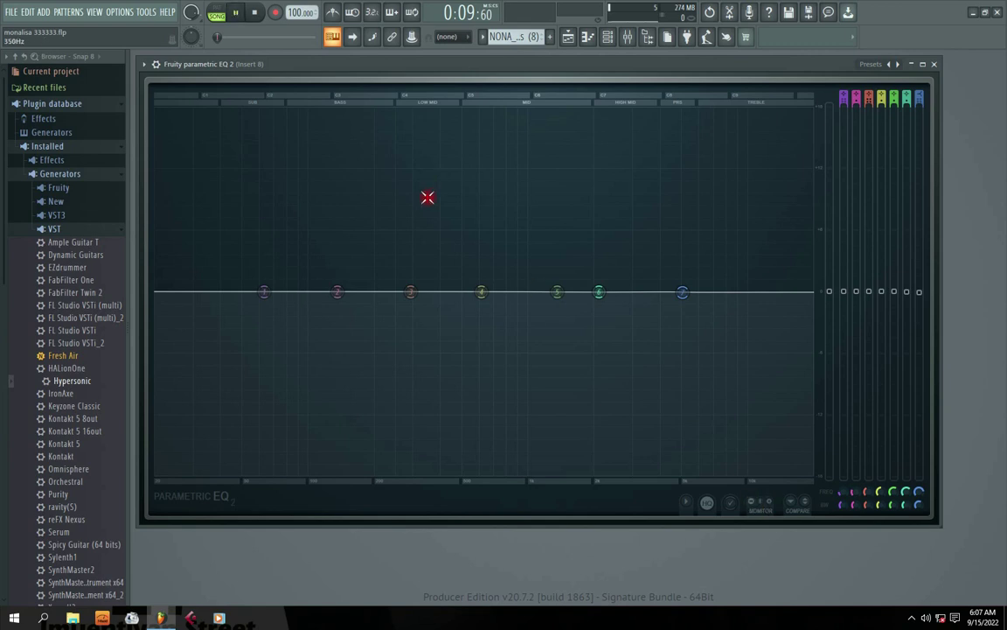
key(space)
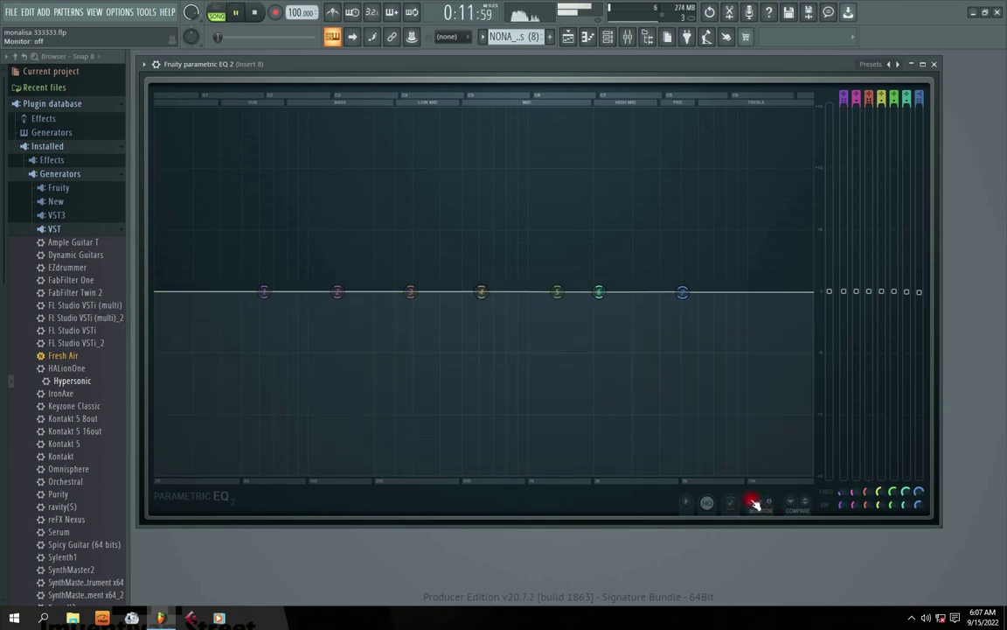
click(761, 505)
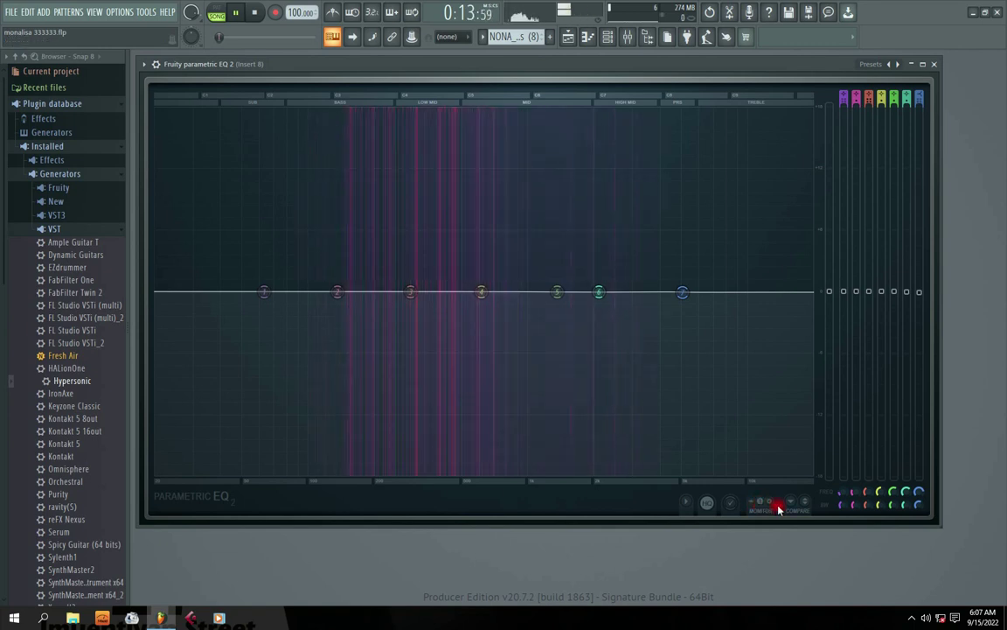
key(space)
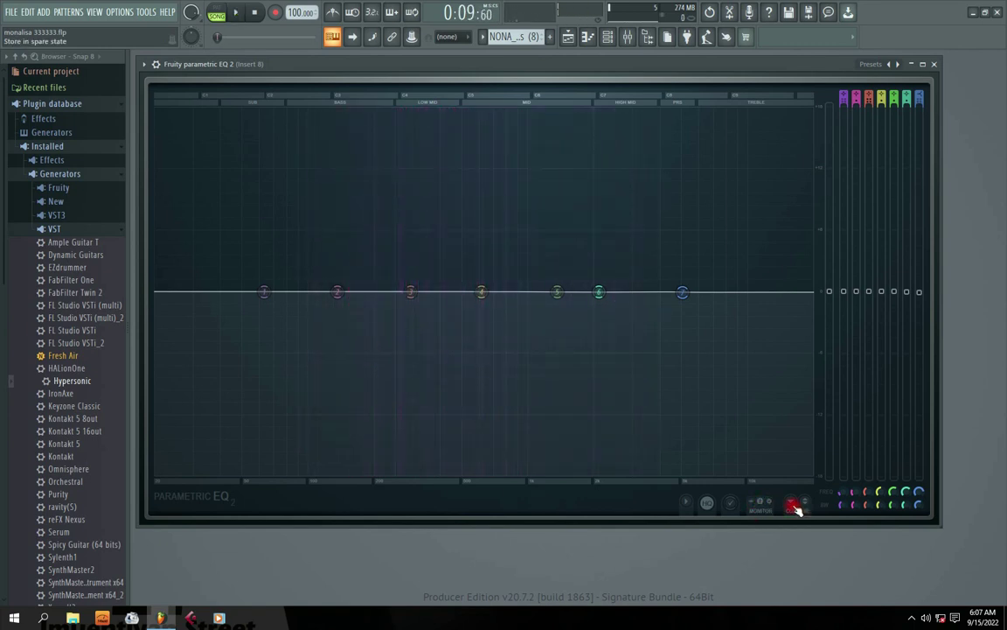
- Flip the unchanged EQ with its spare state and back while the song plays
key(space)
click(804, 504)
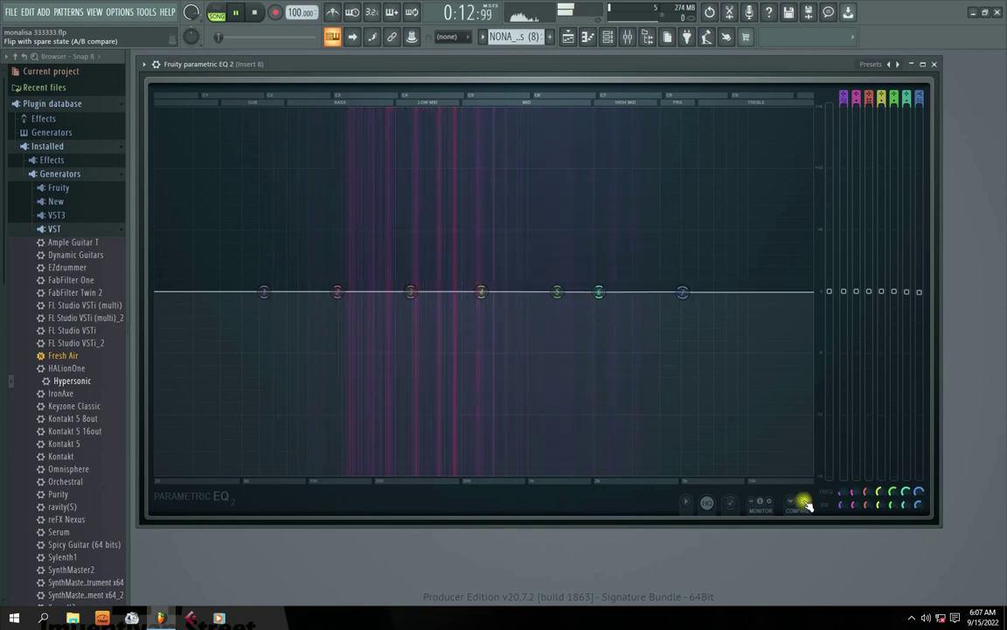
click(805, 504)
key(space)
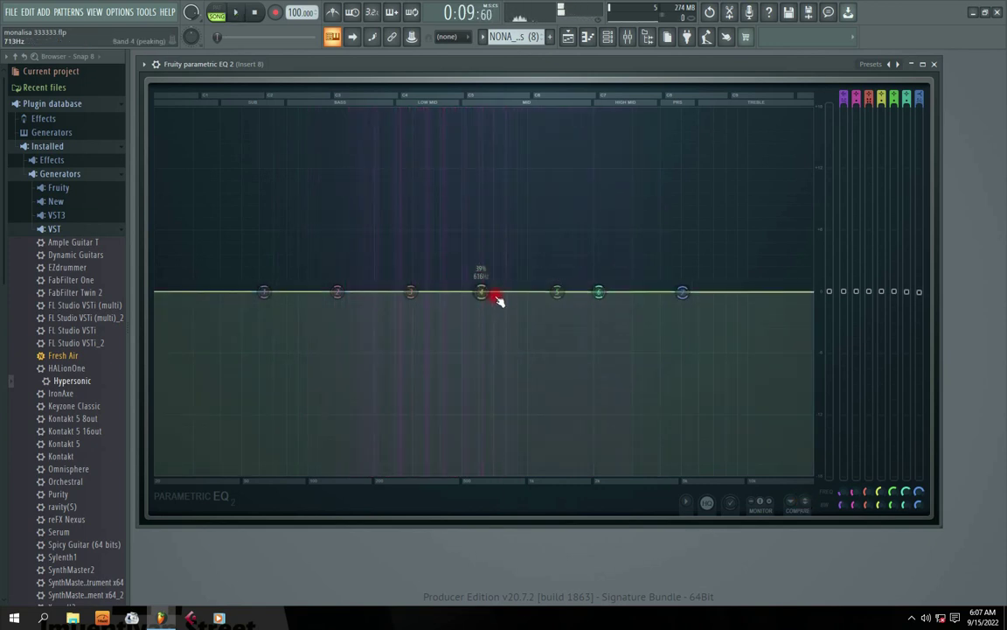
- Boost band 4 to about +12 dB and flip between this curve and the spare state while the song plays
drag(481, 293, 470, 162)
key(space)
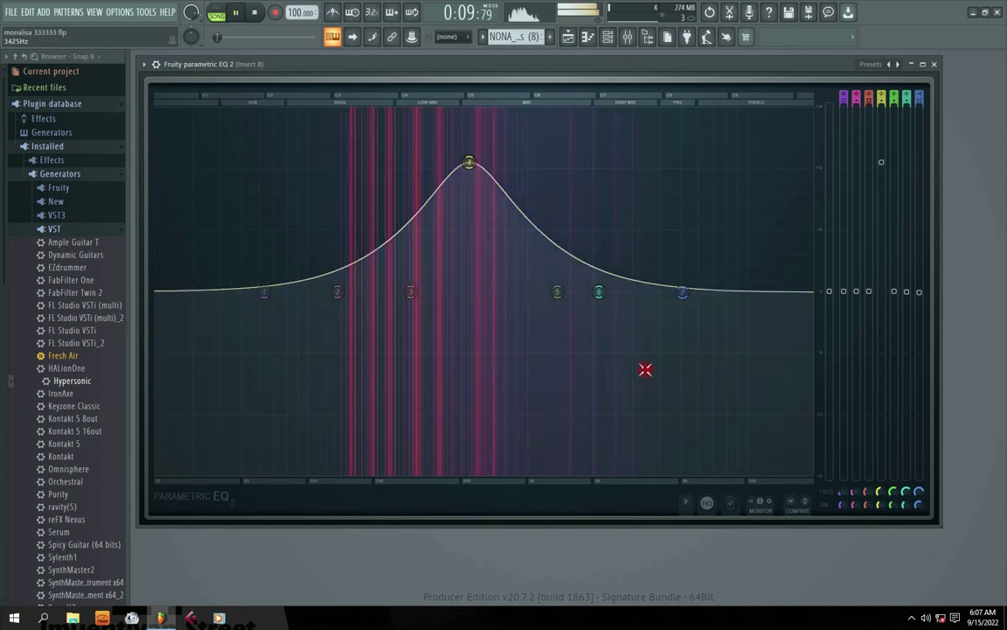
click(805, 504)
click(804, 504)
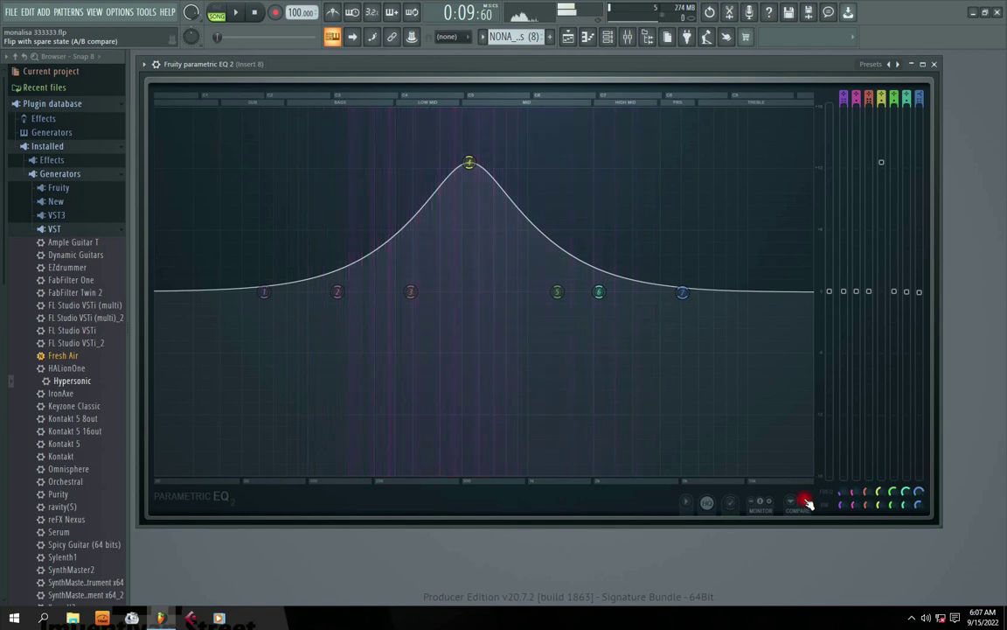
click(805, 504)
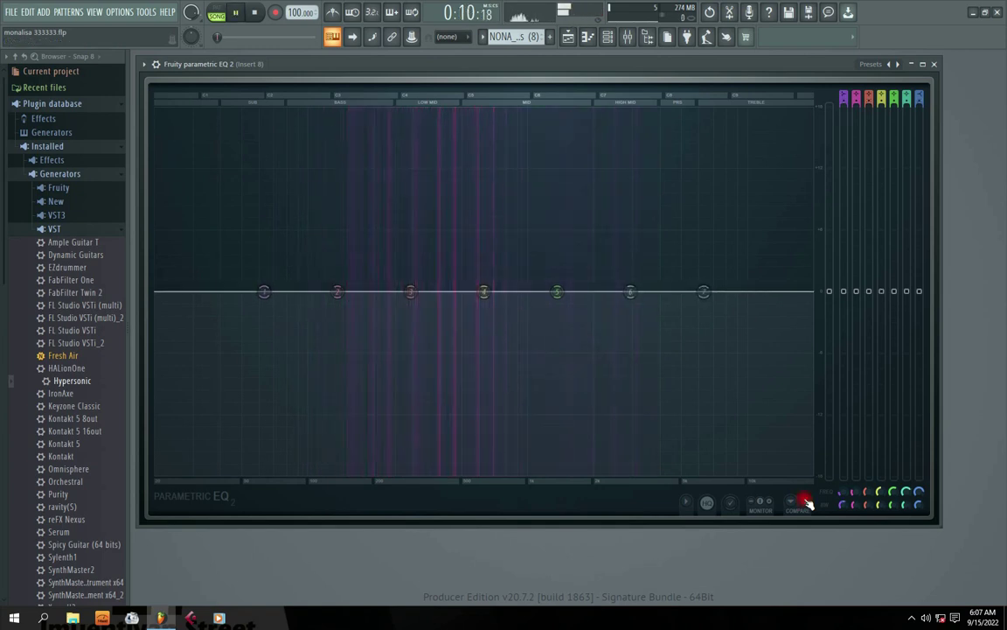
click(804, 502)
key(space)
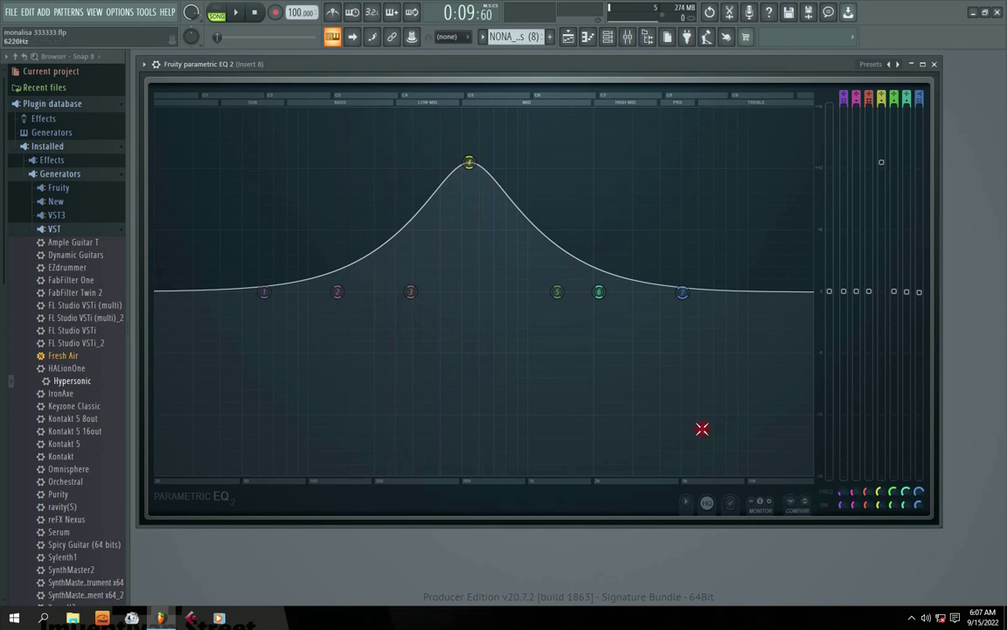
- Cut band 4 to about -16 dB as an alternative to the boosted curve held in the spare state
key(space)
key(space)
drag(472, 163, 473, 433)
click(805, 500)
key(space)
click(805, 501)
drag(473, 438, 471, 455)
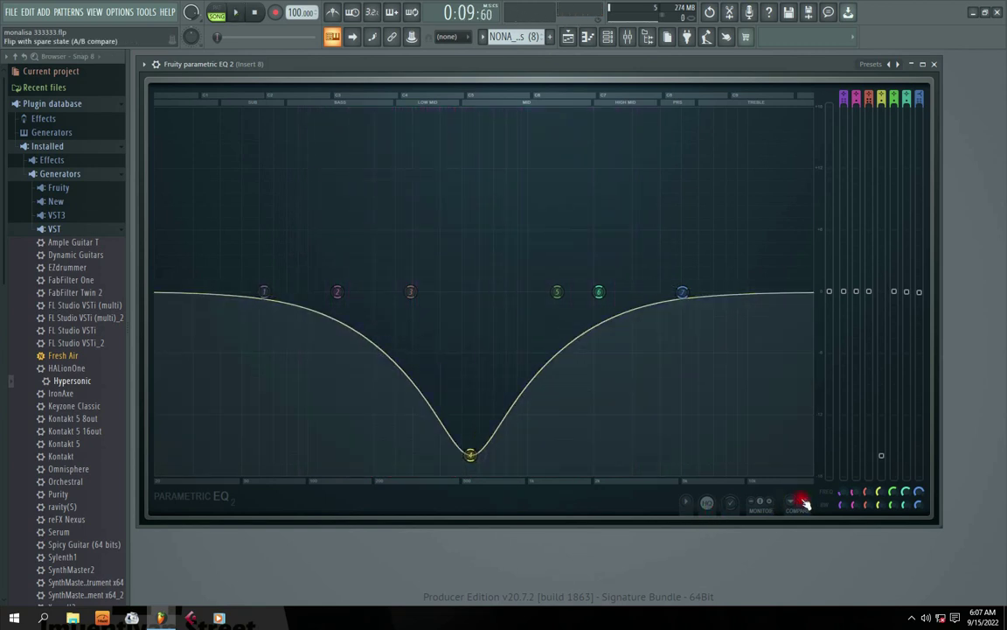
- Flip between the cut and boosted band 4 curves and play the song with each to compare the sound
click(805, 501)
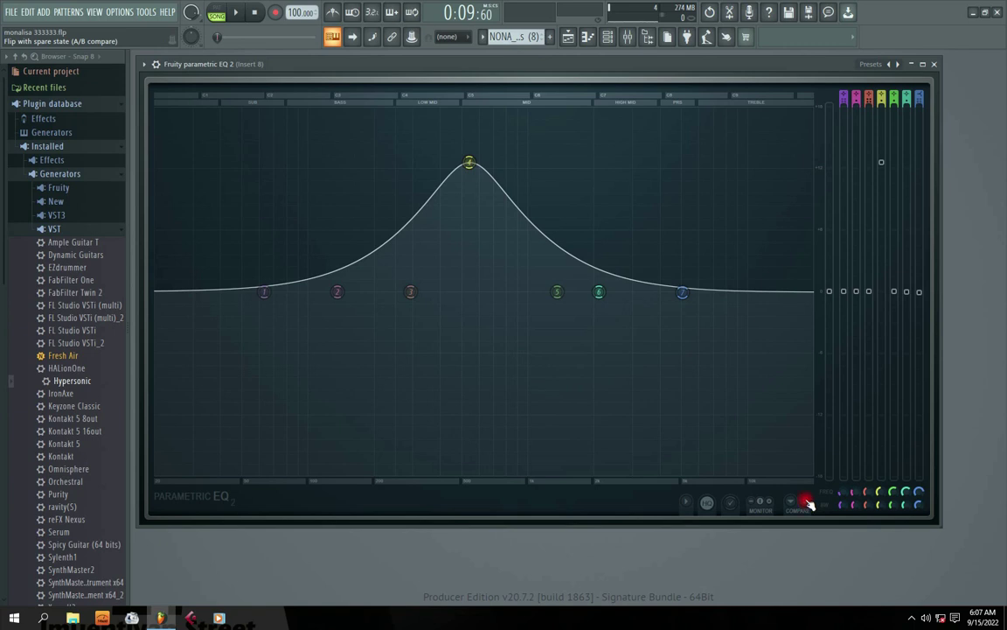
click(806, 501)
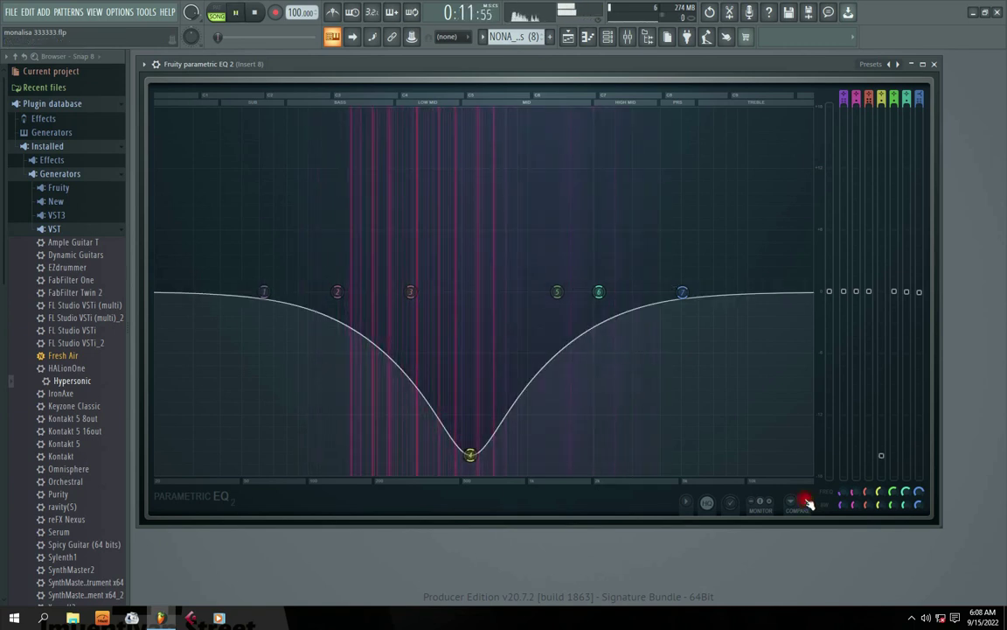
key(space)
click(805, 501)
key(space)
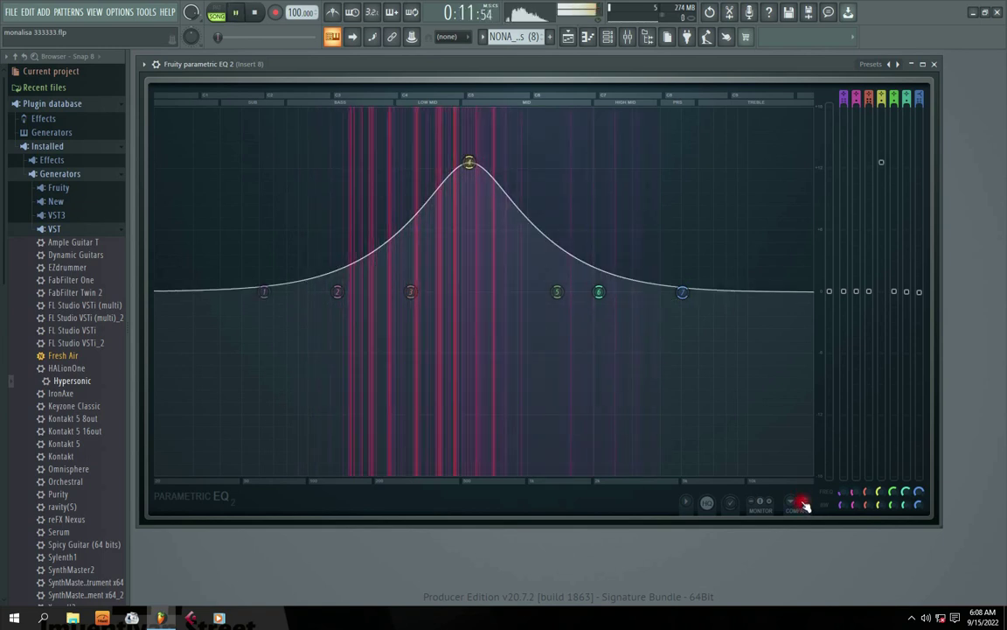
key(space)
- Reset band 4 and maximize the EQ window
right_click(469, 164)
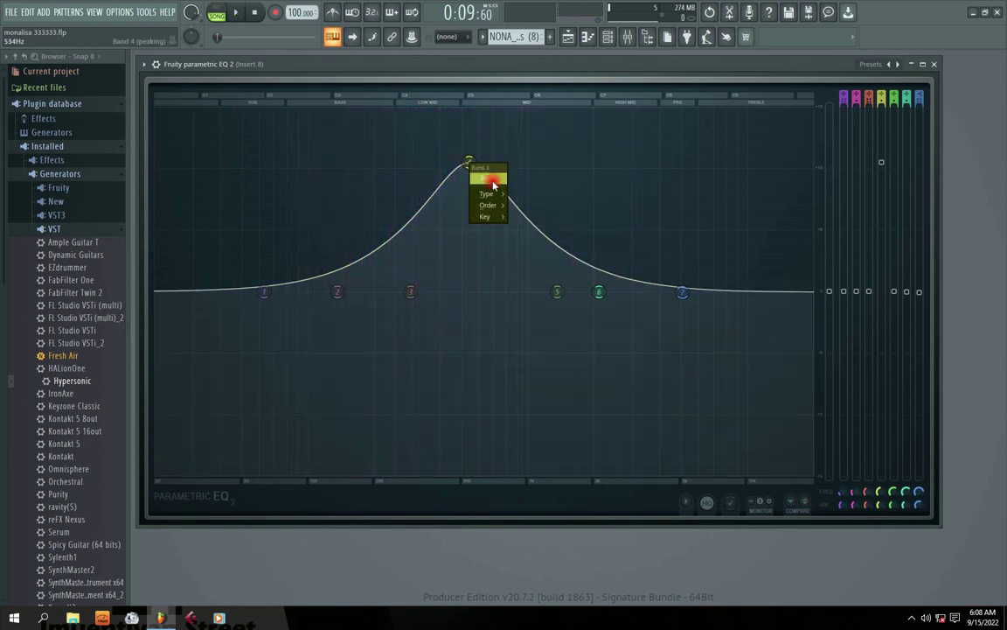
click(487, 178)
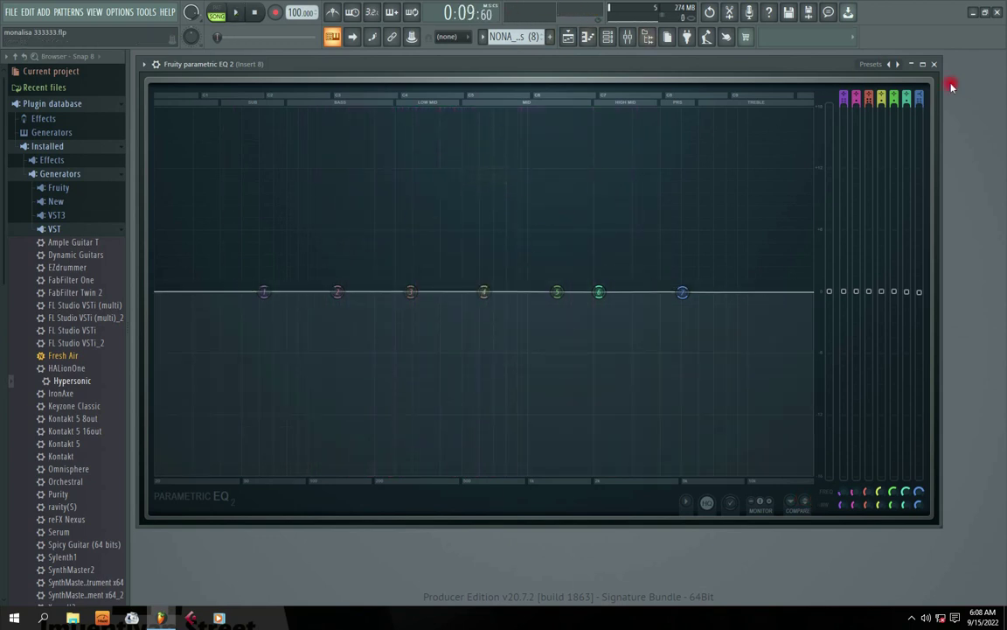
click(923, 66)
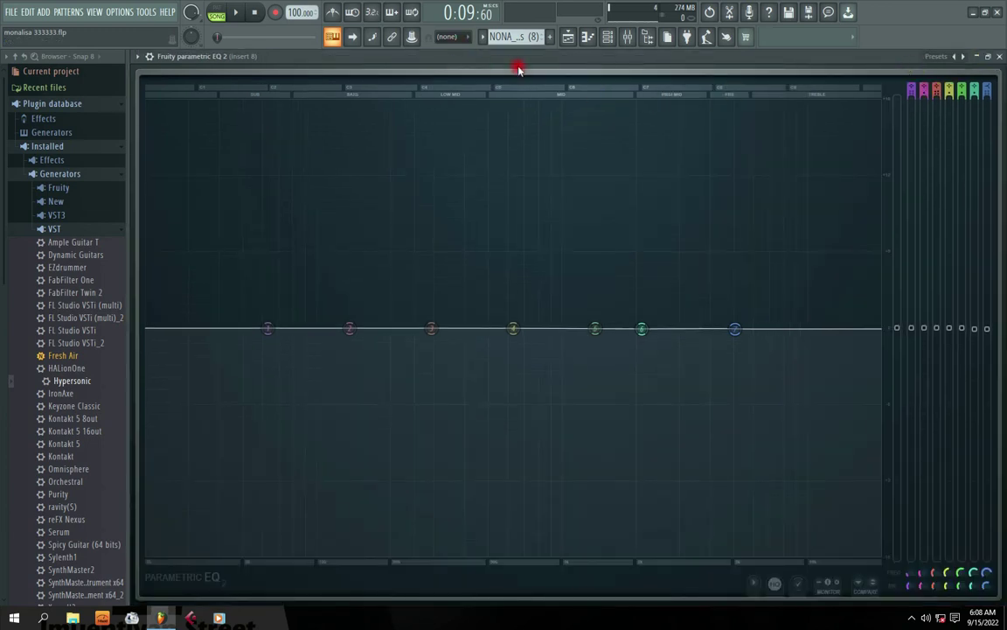
double_click(457, 52)
double_click(499, 63)
- Move band 1 to about 58 Hz and change its filter type to High pass
key(space)
key(space)
mouse_move(268, 328)
mouse_down()
mouse_move(254, 342)
mouse_move(232, 539)
mouse_move(247, 502)
mouse_move(259, 326)
mouse_up()
right_click(258, 330)
mouse_move(285, 360)
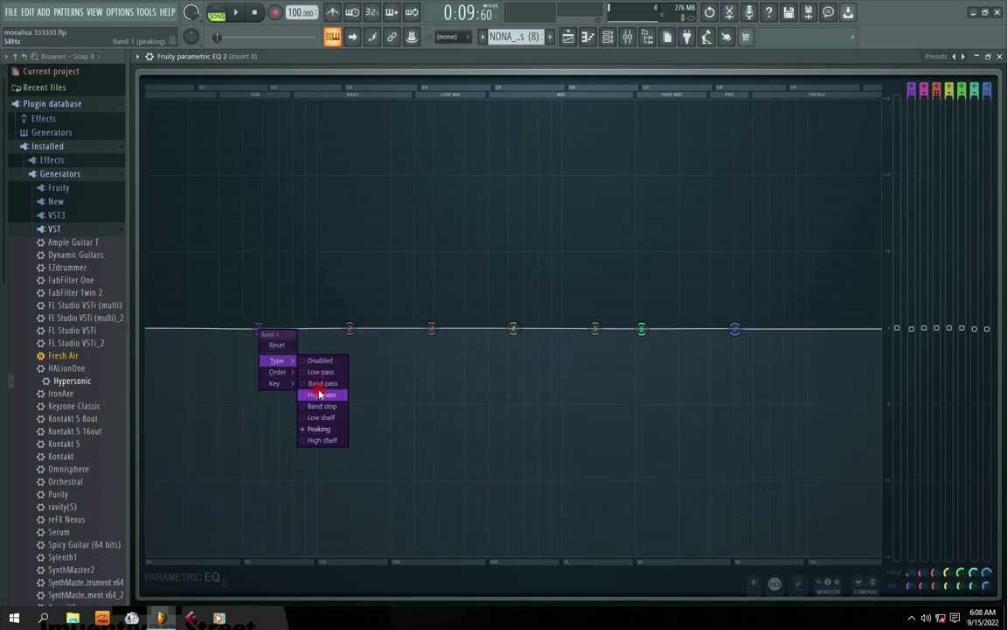
click(323, 394)
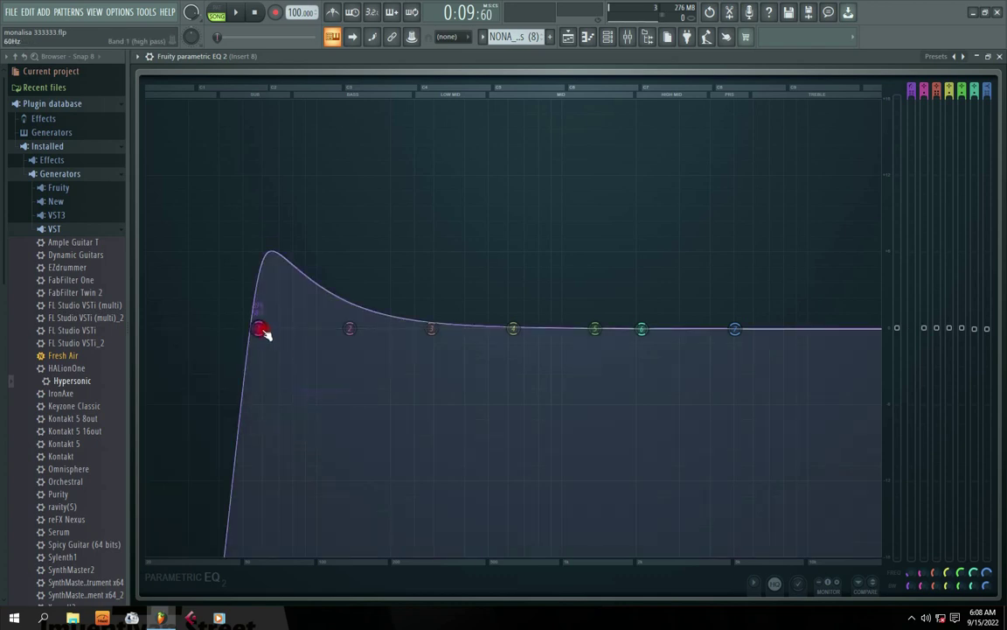
- Widen band 1's high-pass bandwidth and raise its cutoff to about 100 Hz while the song plays
scroll(264, 333, down, 5)
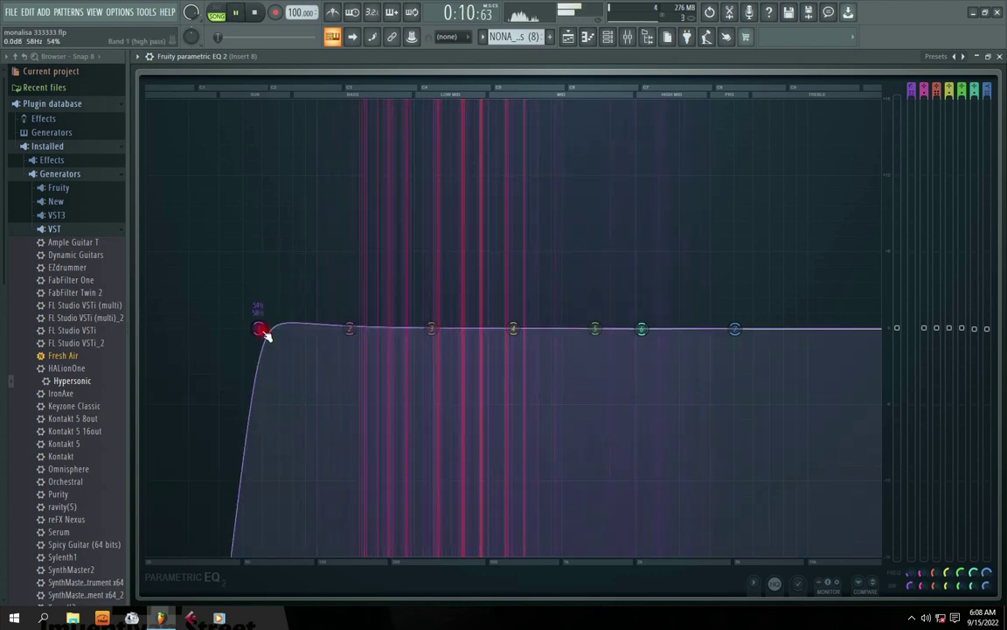
drag(262, 331, 322, 330)
key(space)
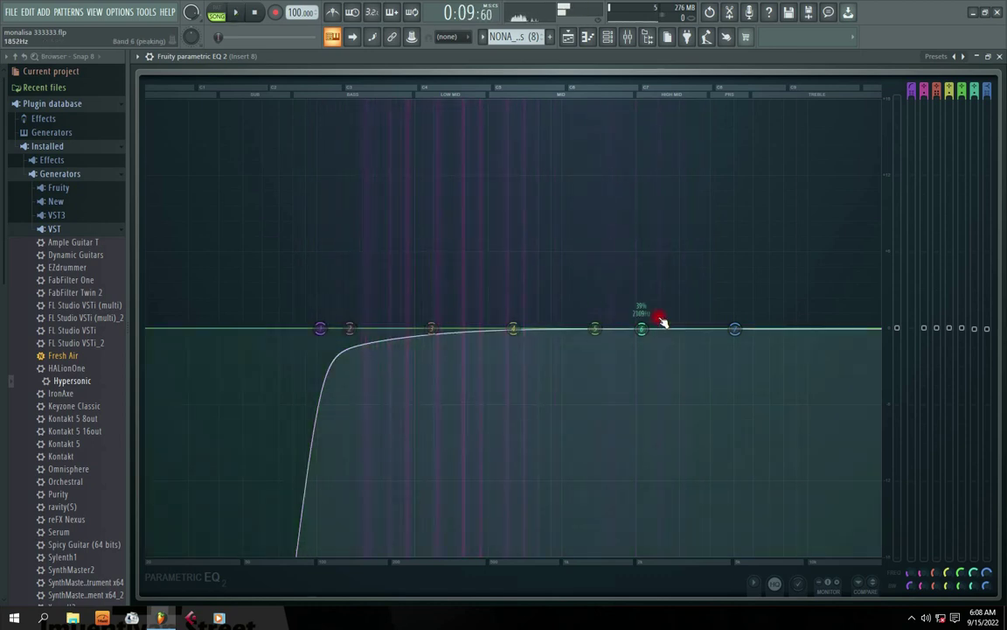
- Change band 7 to a Low pass filter and lower its cutoff to about 1.9 kHz while listening to the song
right_click(739, 331)
mouse_move(752, 360)
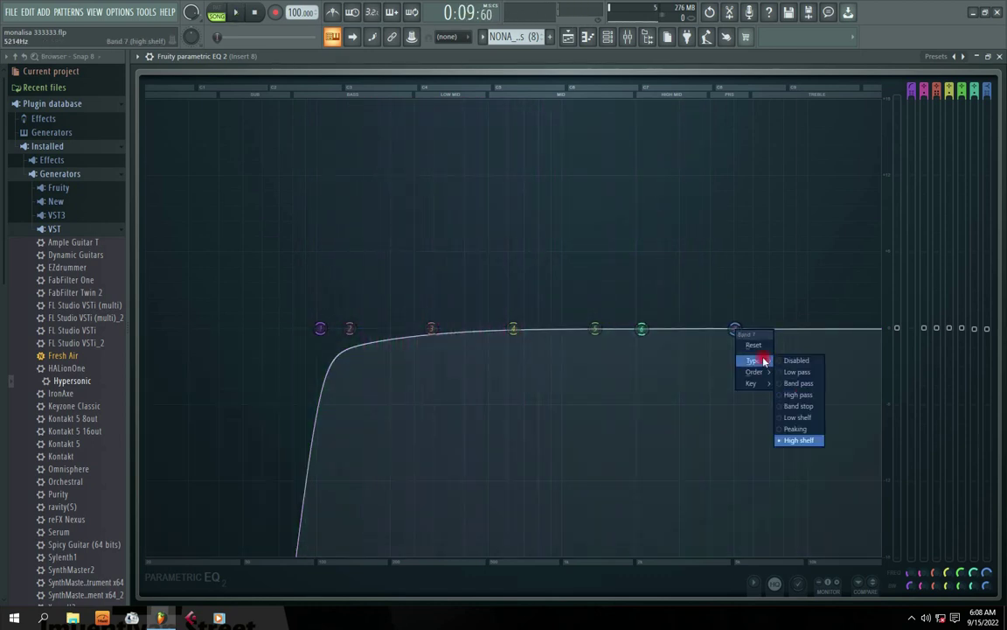
click(797, 371)
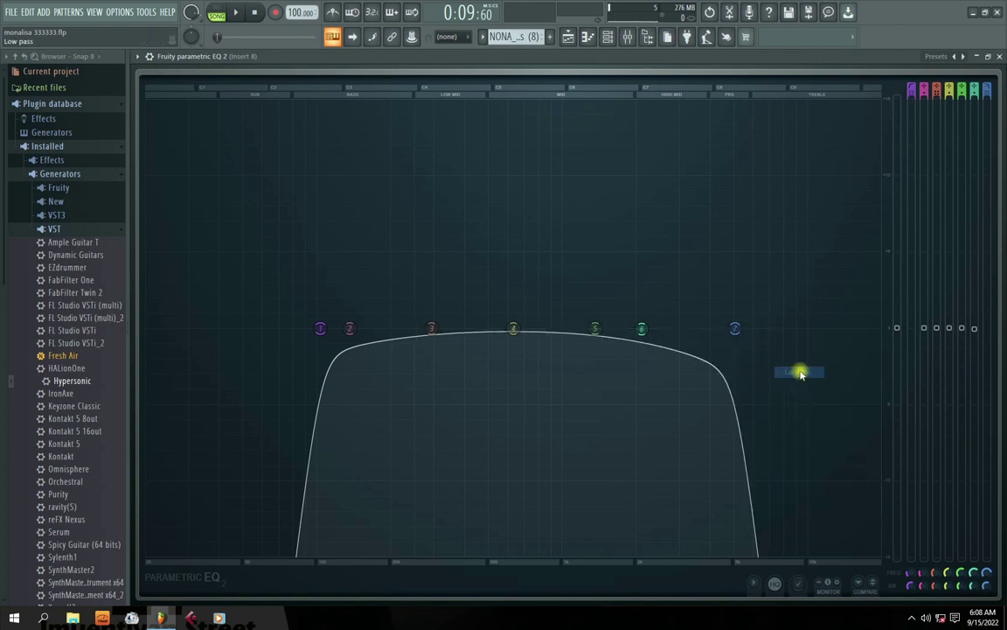
drag(735, 330, 630, 327)
key(space)
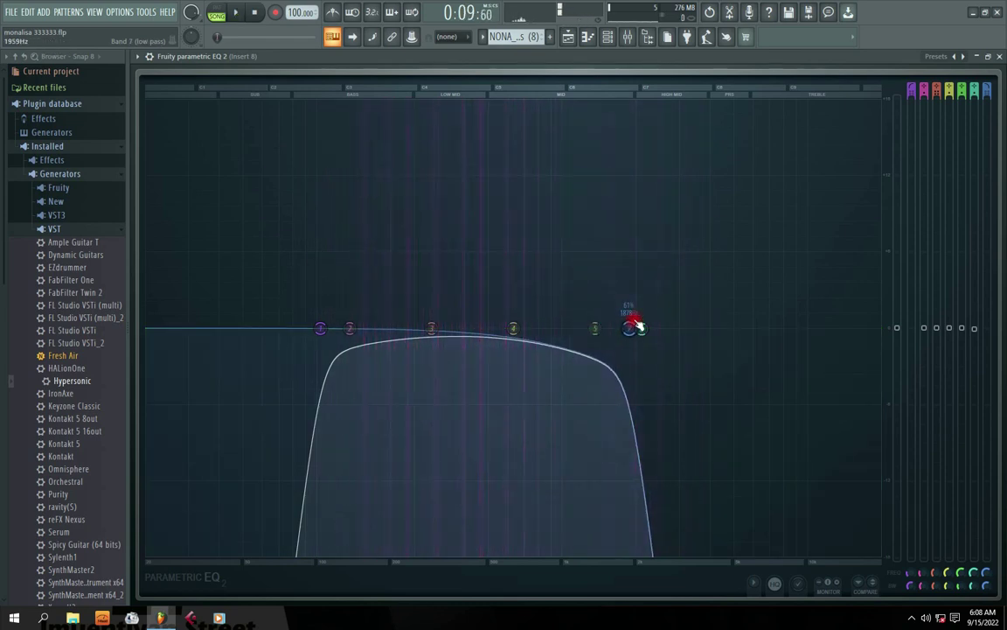